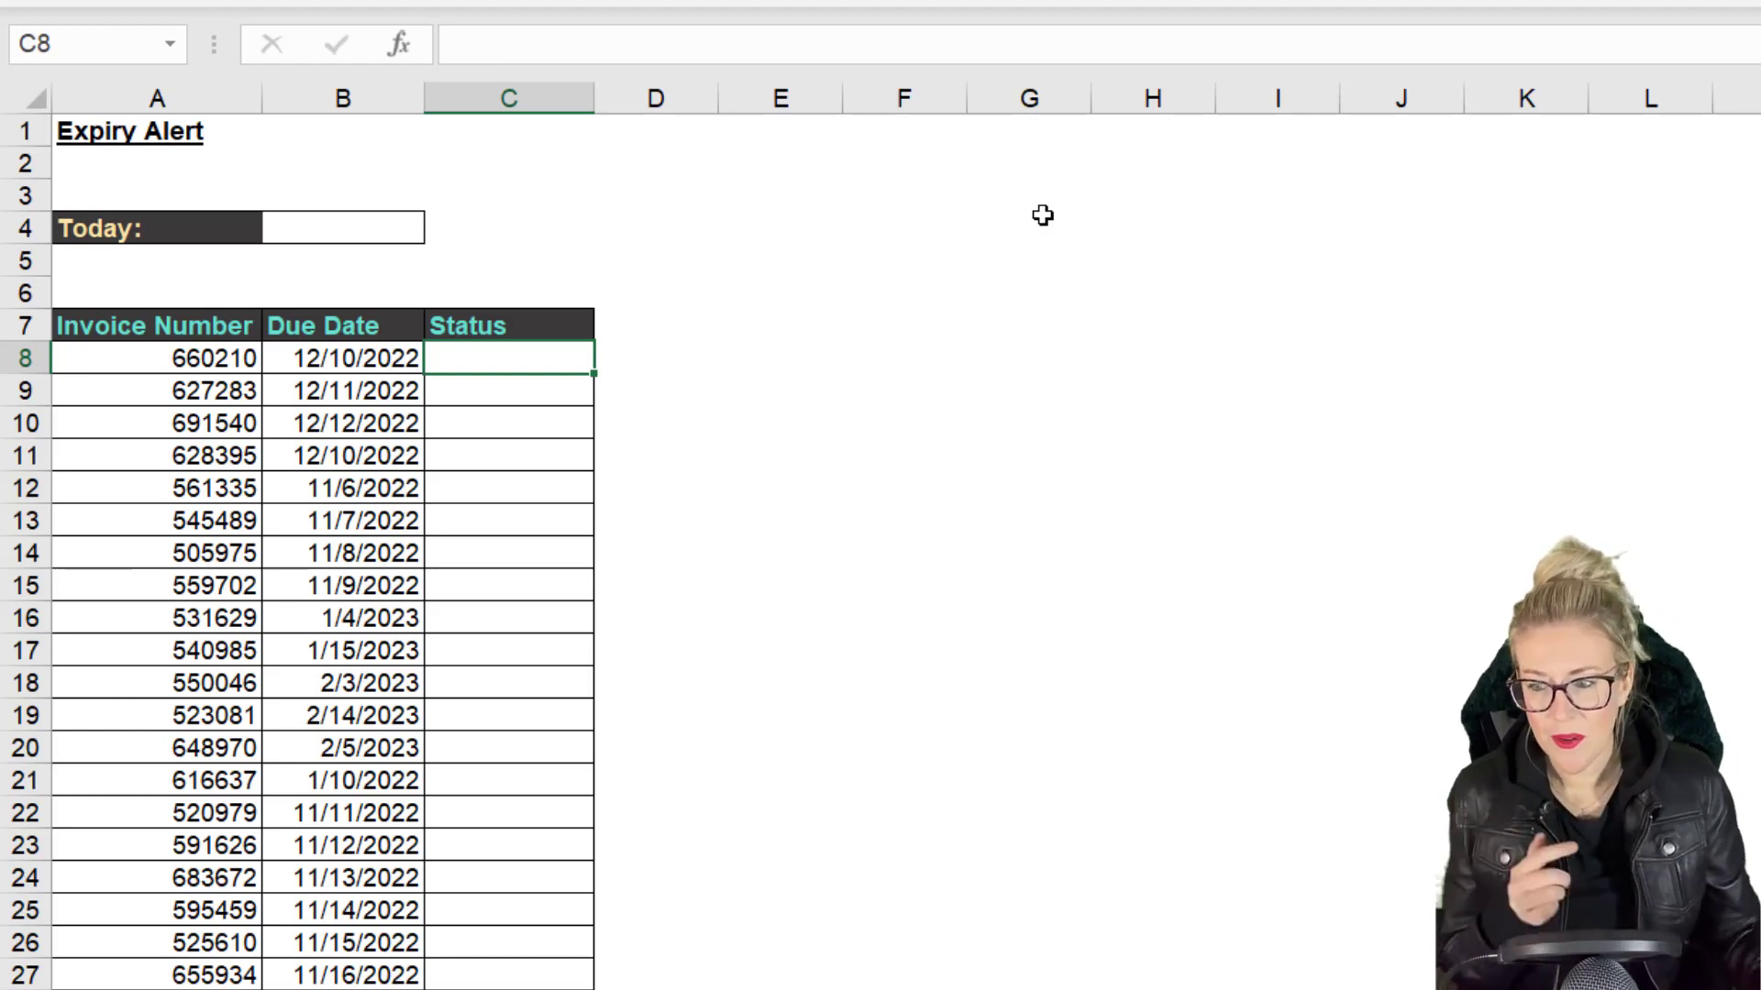
- Enter =TODAY() in cell B4 so the Today date reads 12/7/2022
left_click(391, 232)
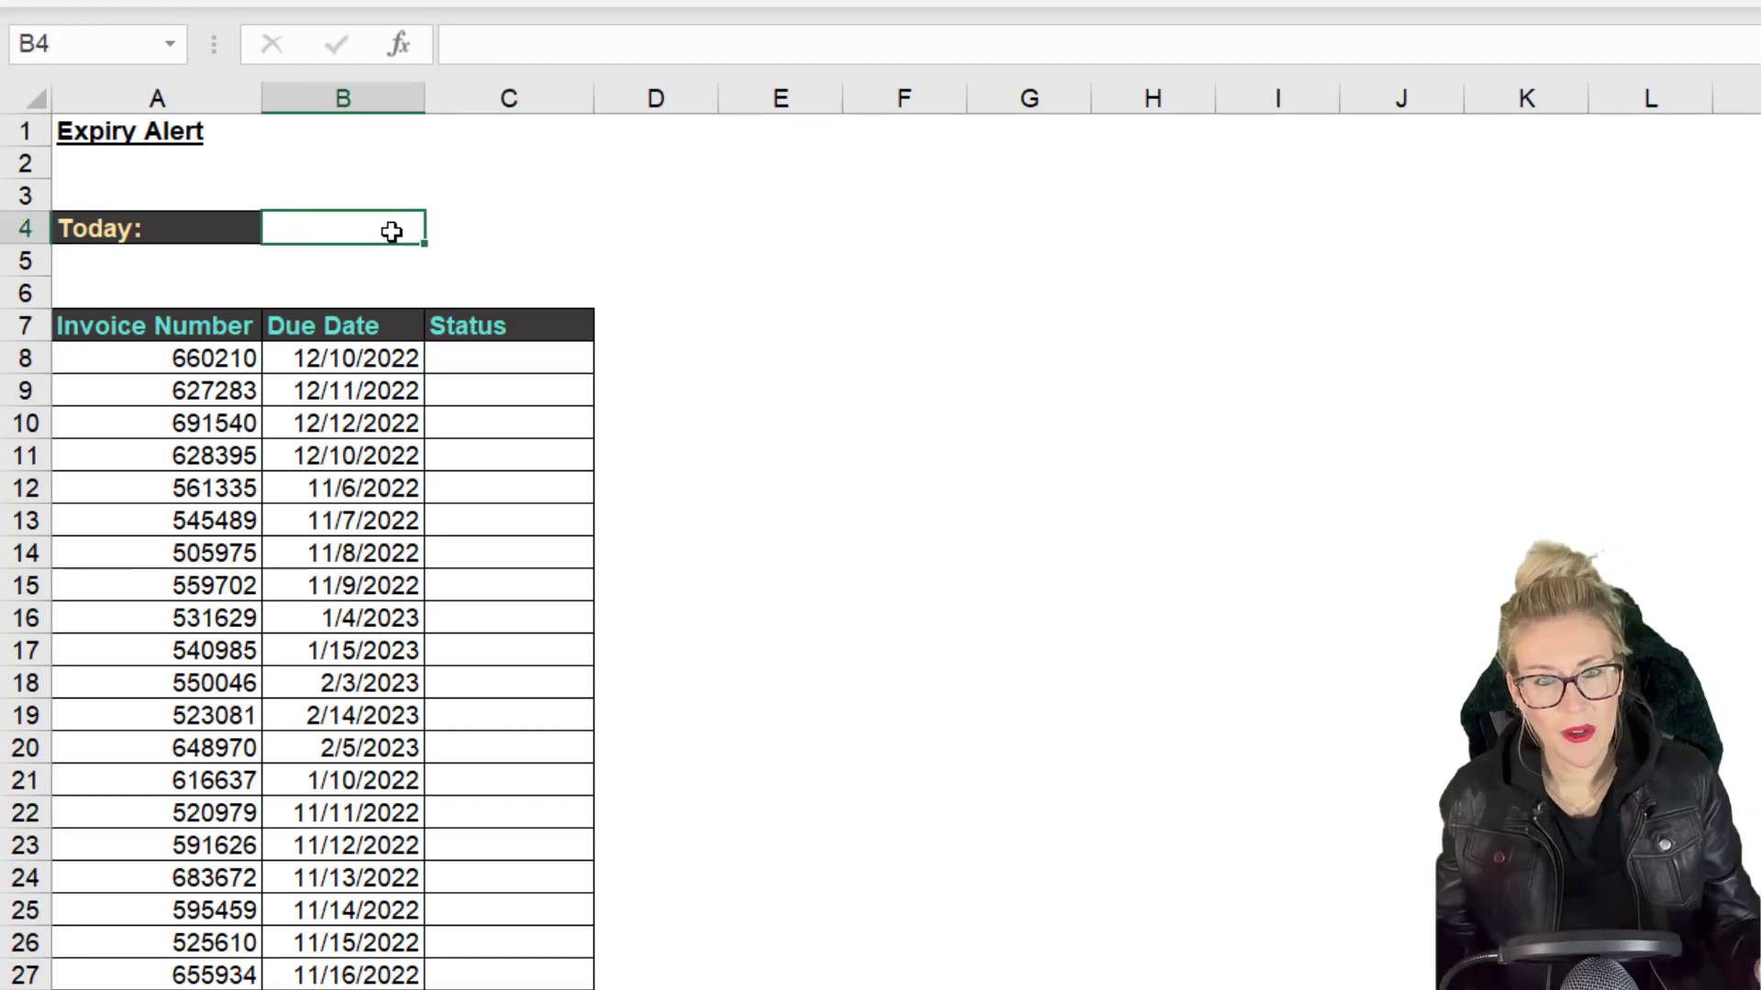
type("=")
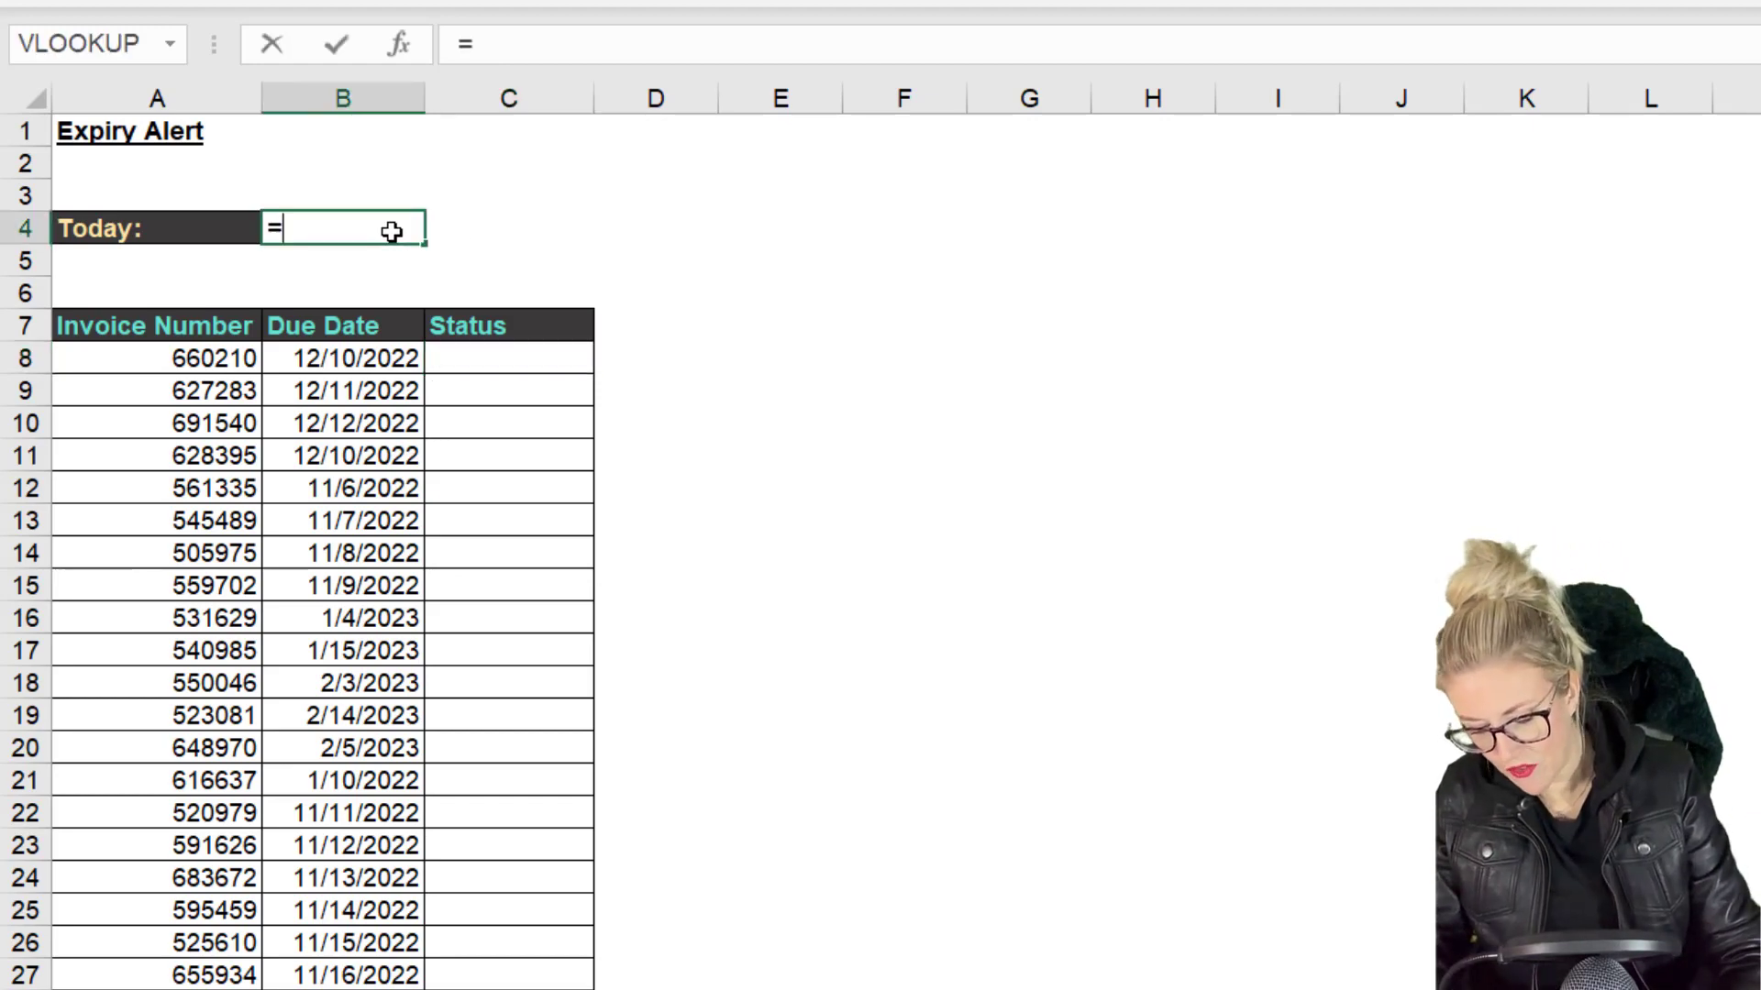
type("today")
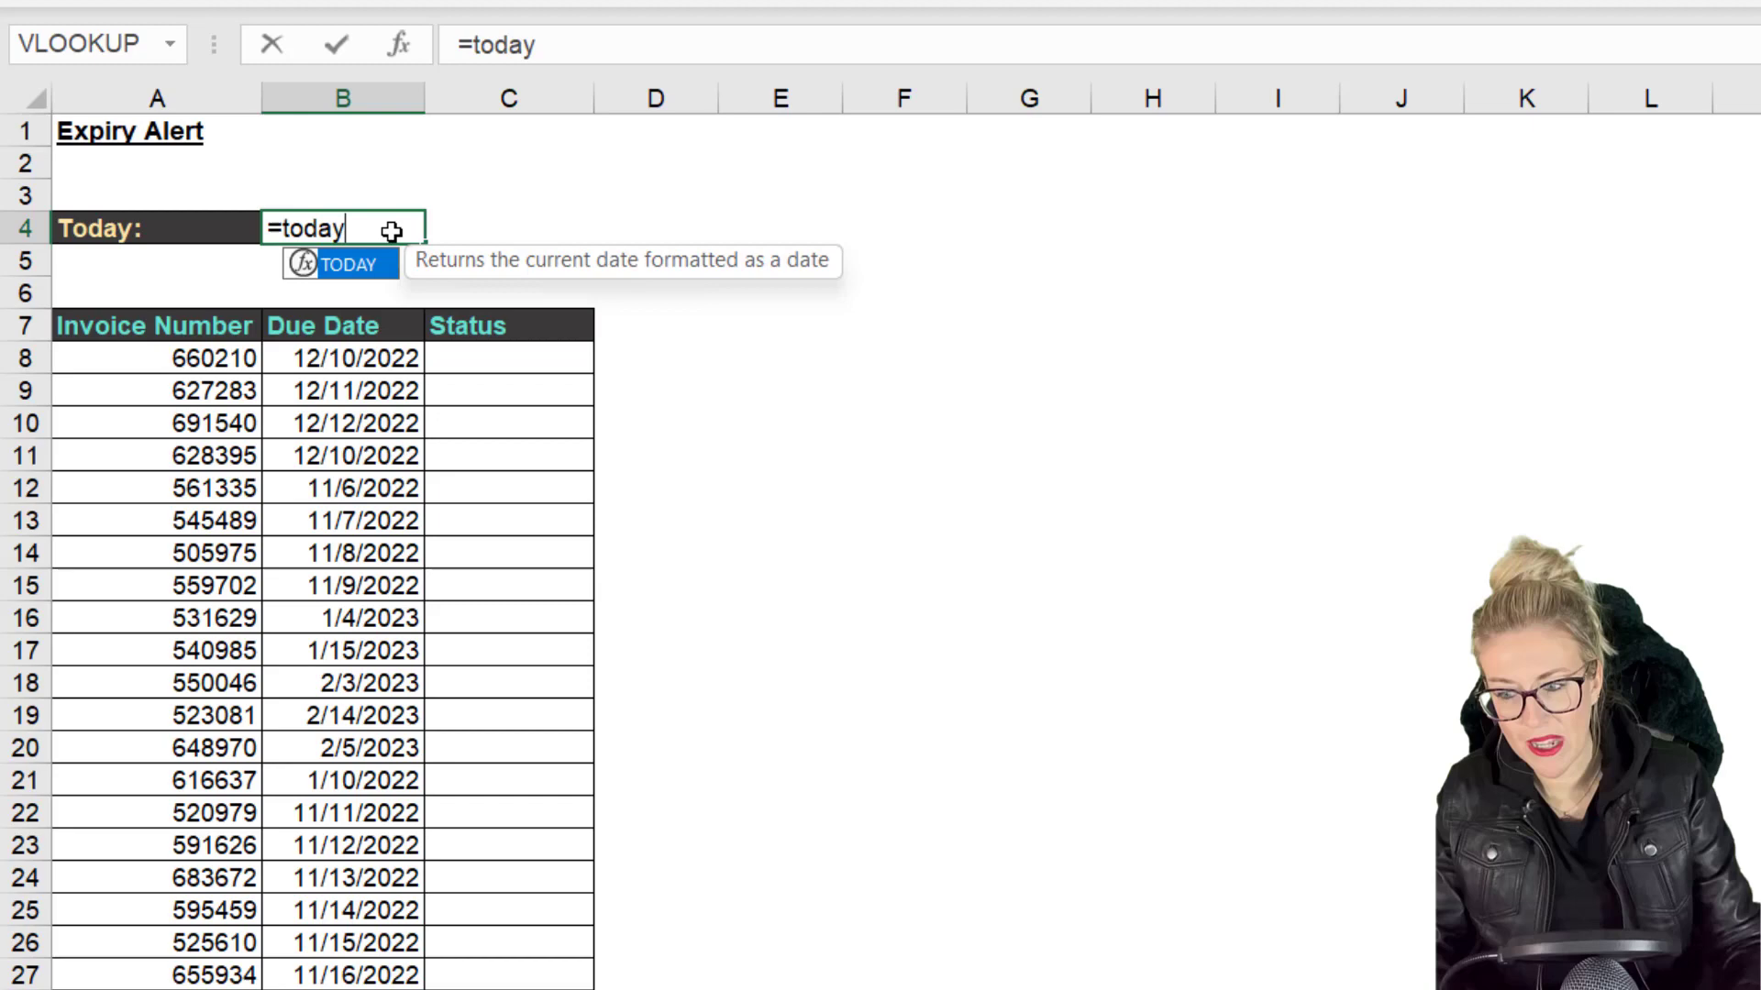
key("Escape")
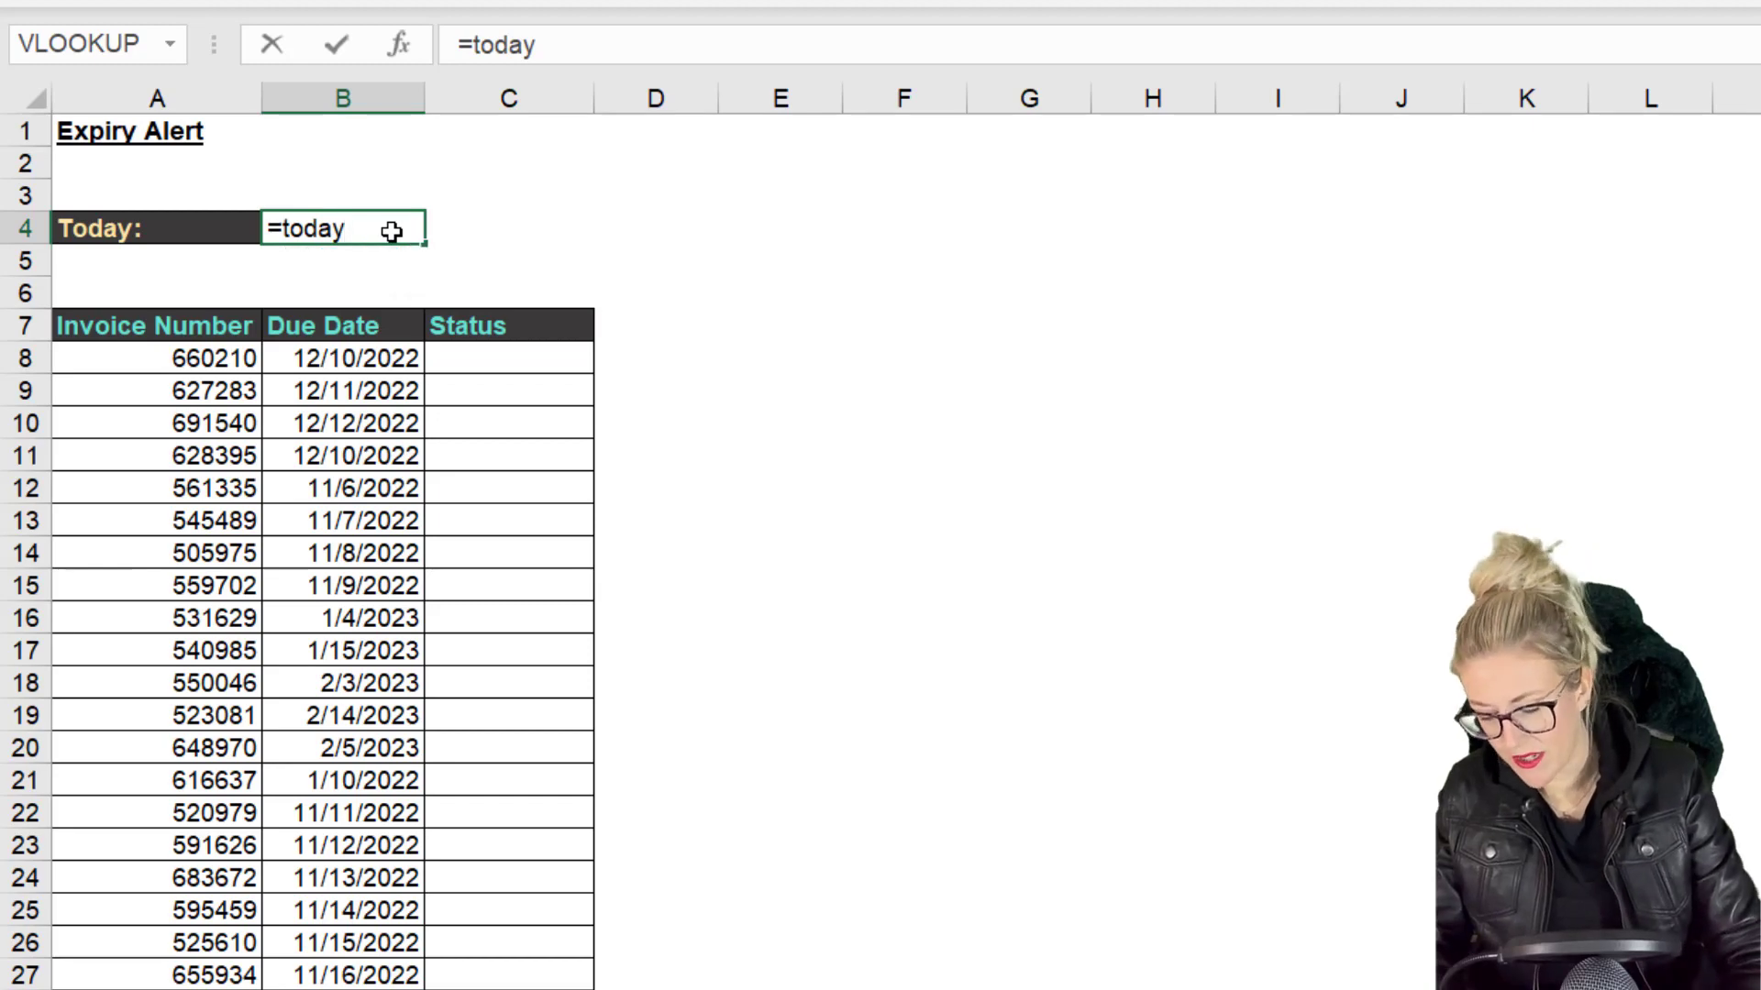
type("(")
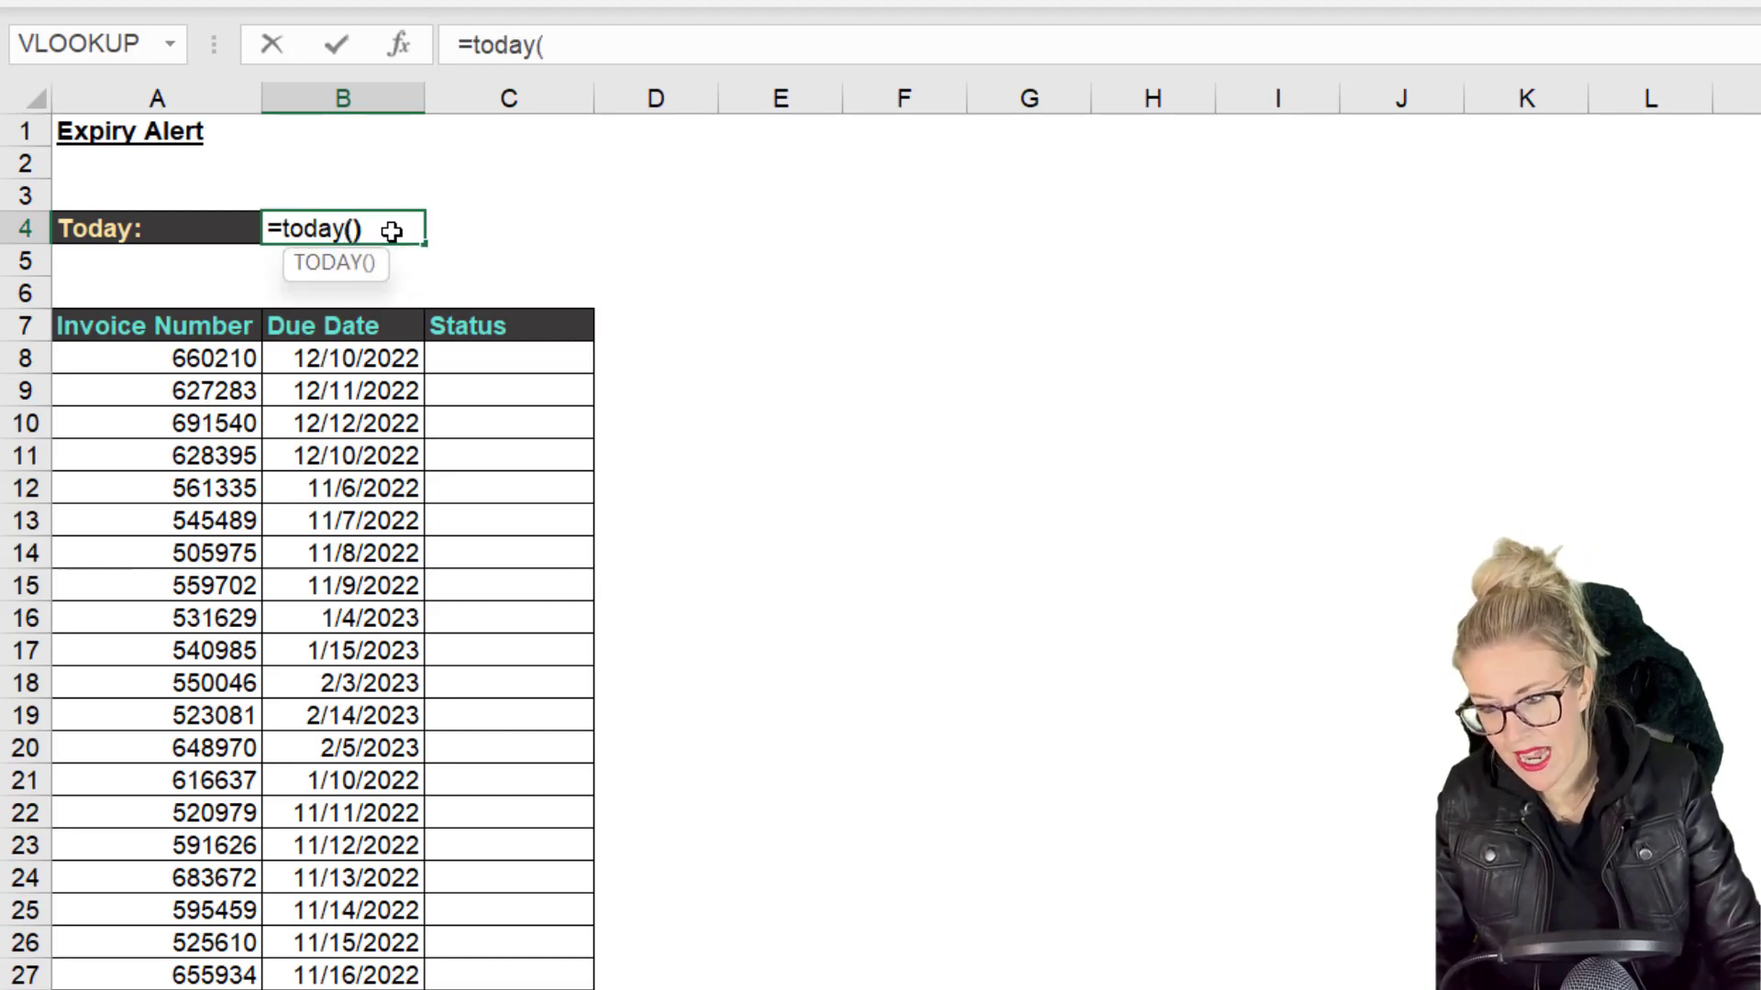
type(")")
key("Return")
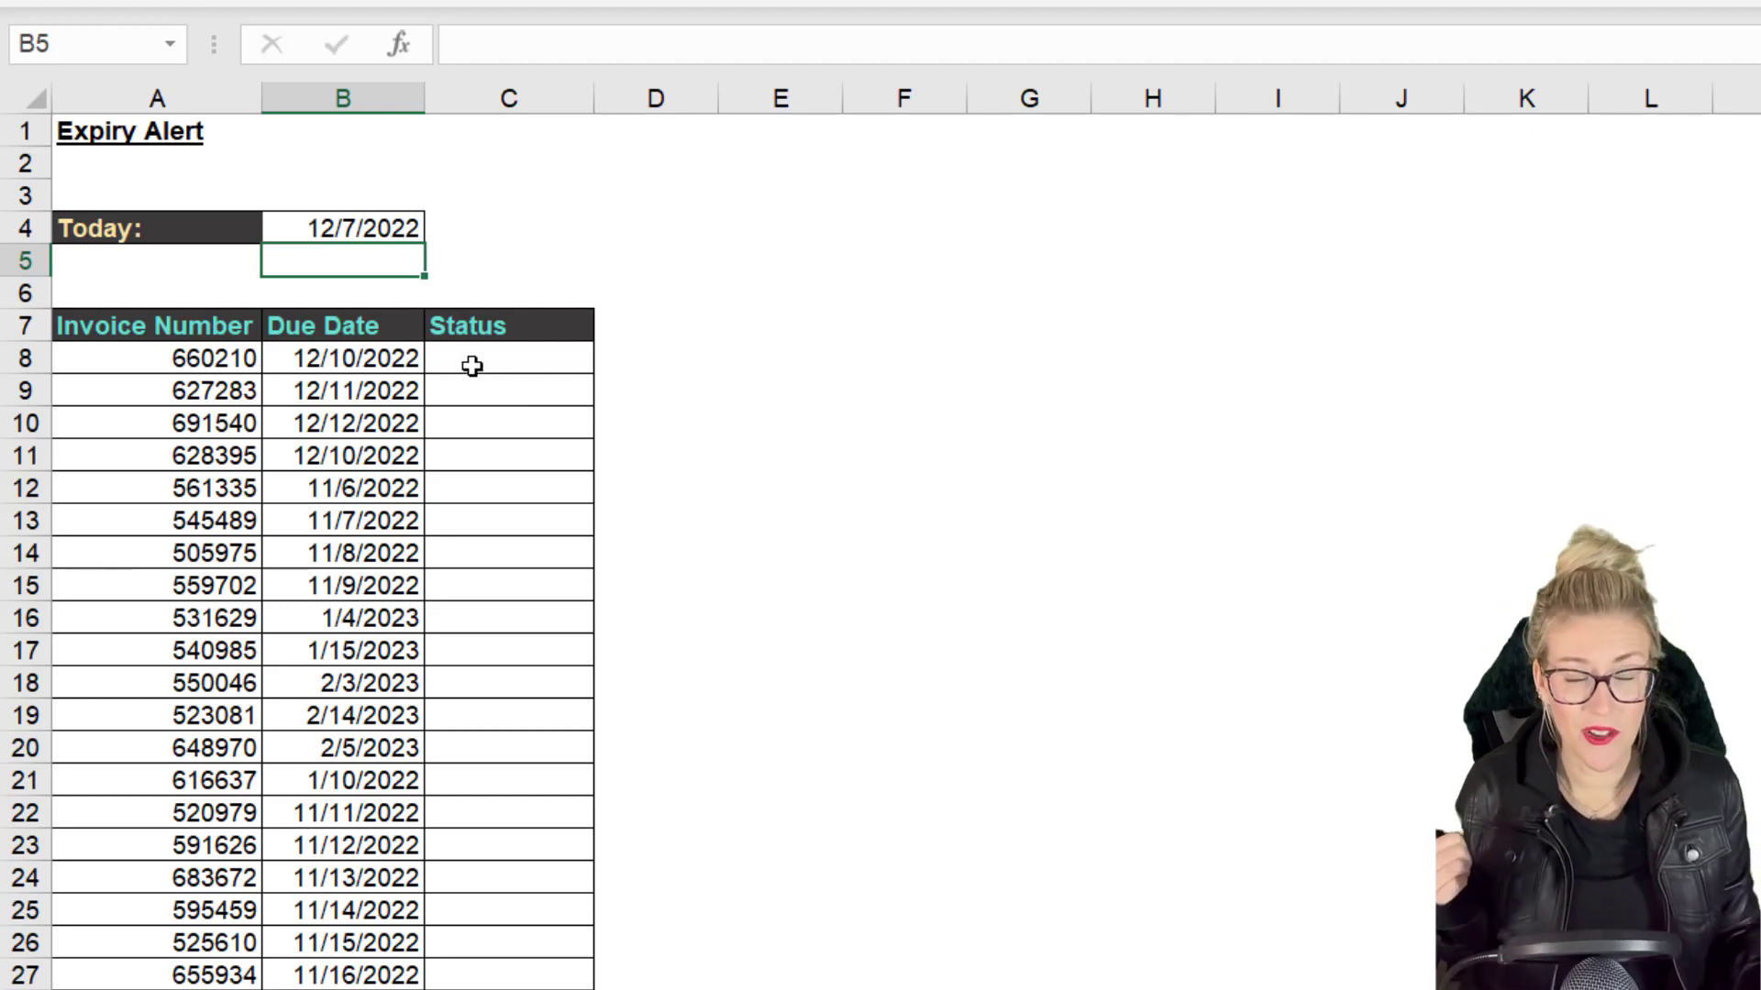
- Insert a blank column C before Status and give it the heading Days in C7
left_click(525, 366)
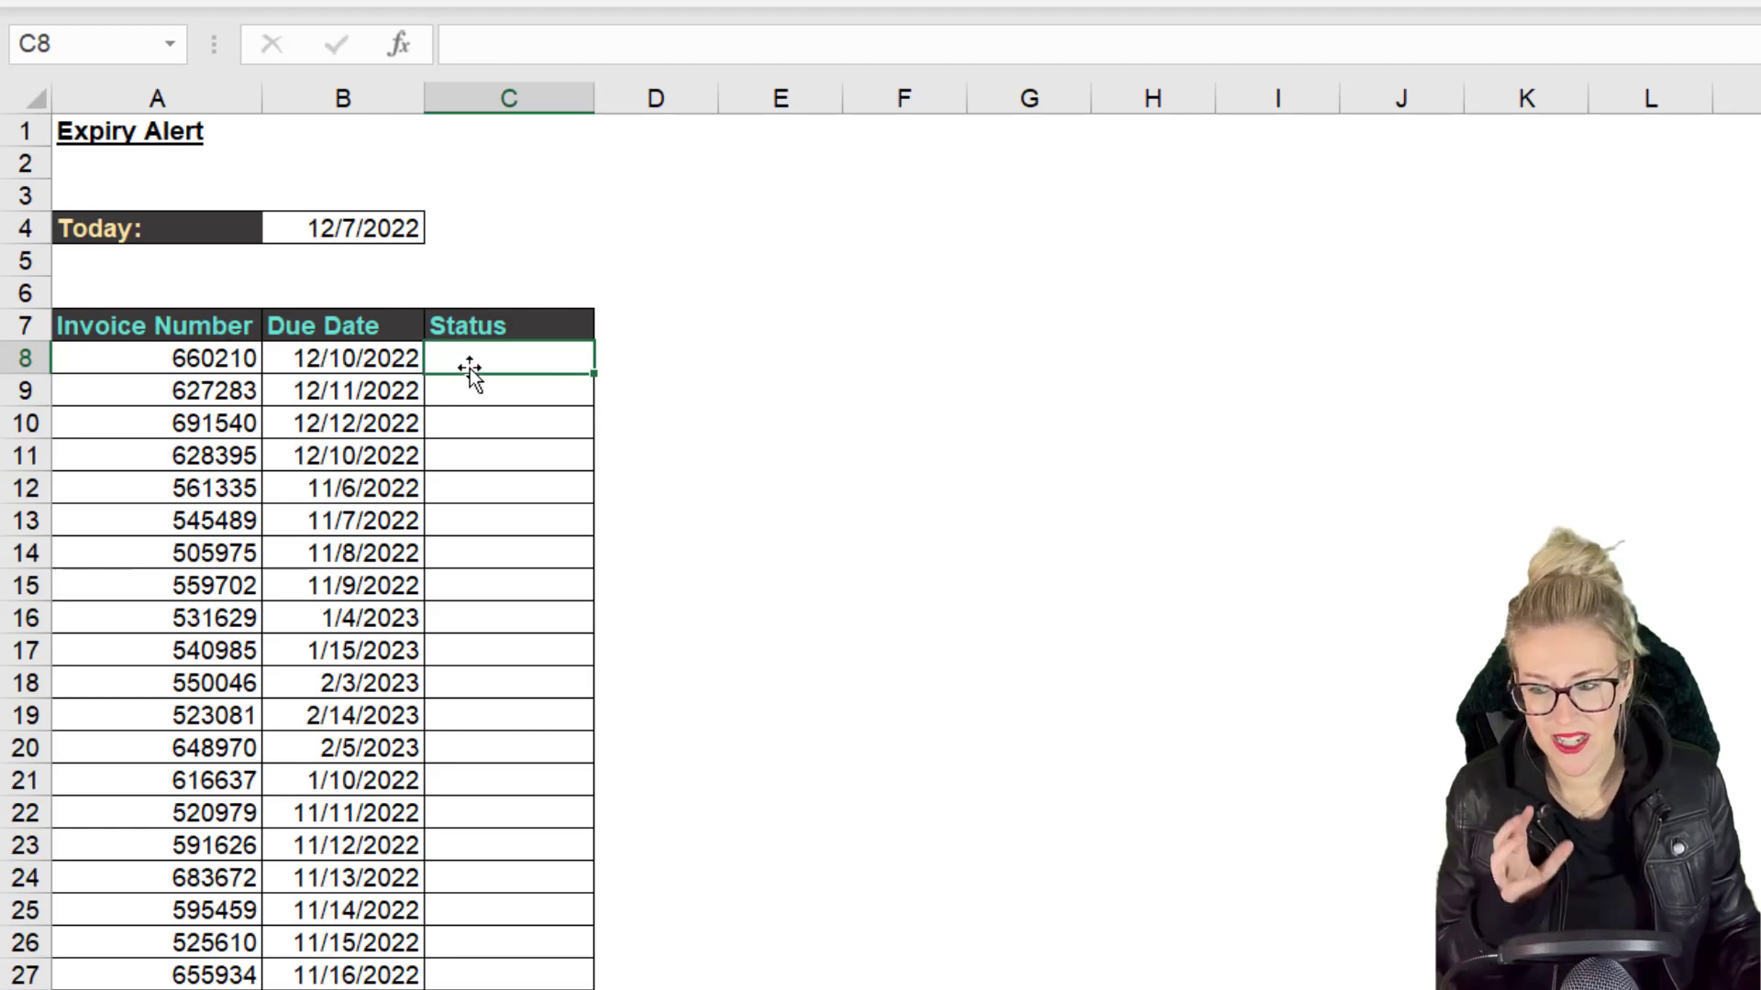
left_click(520, 102)
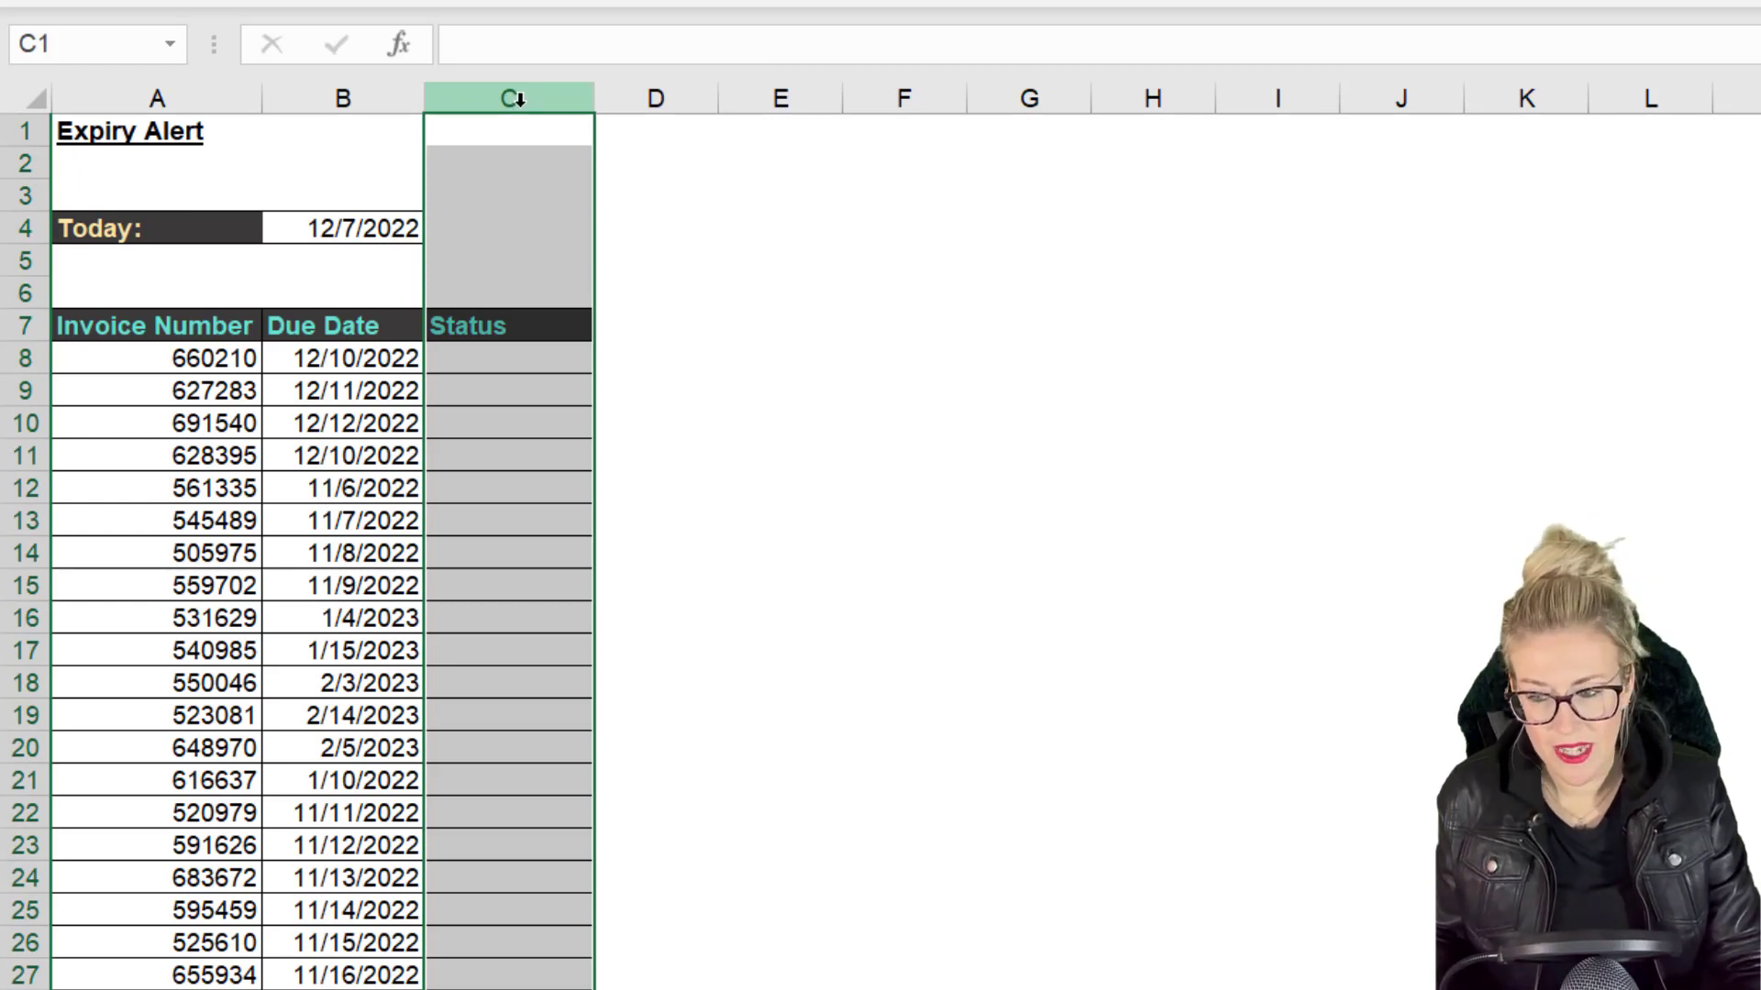
key("ctrl+shift+plus")
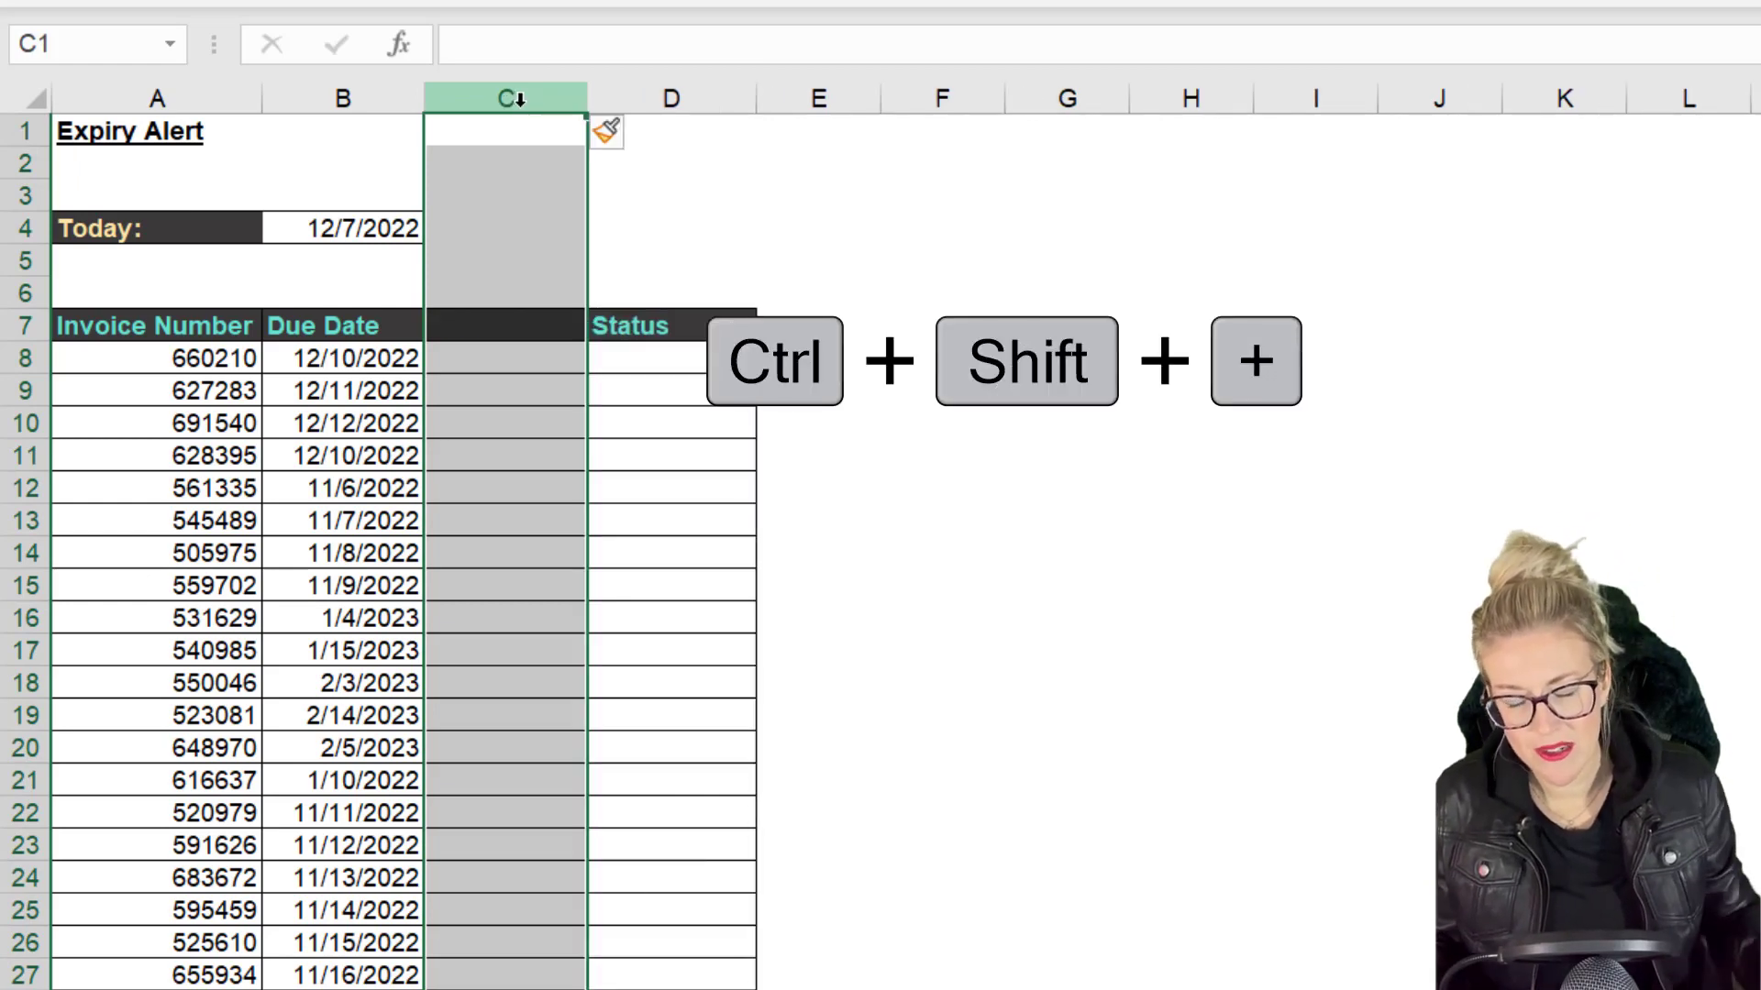
left_click(488, 323)
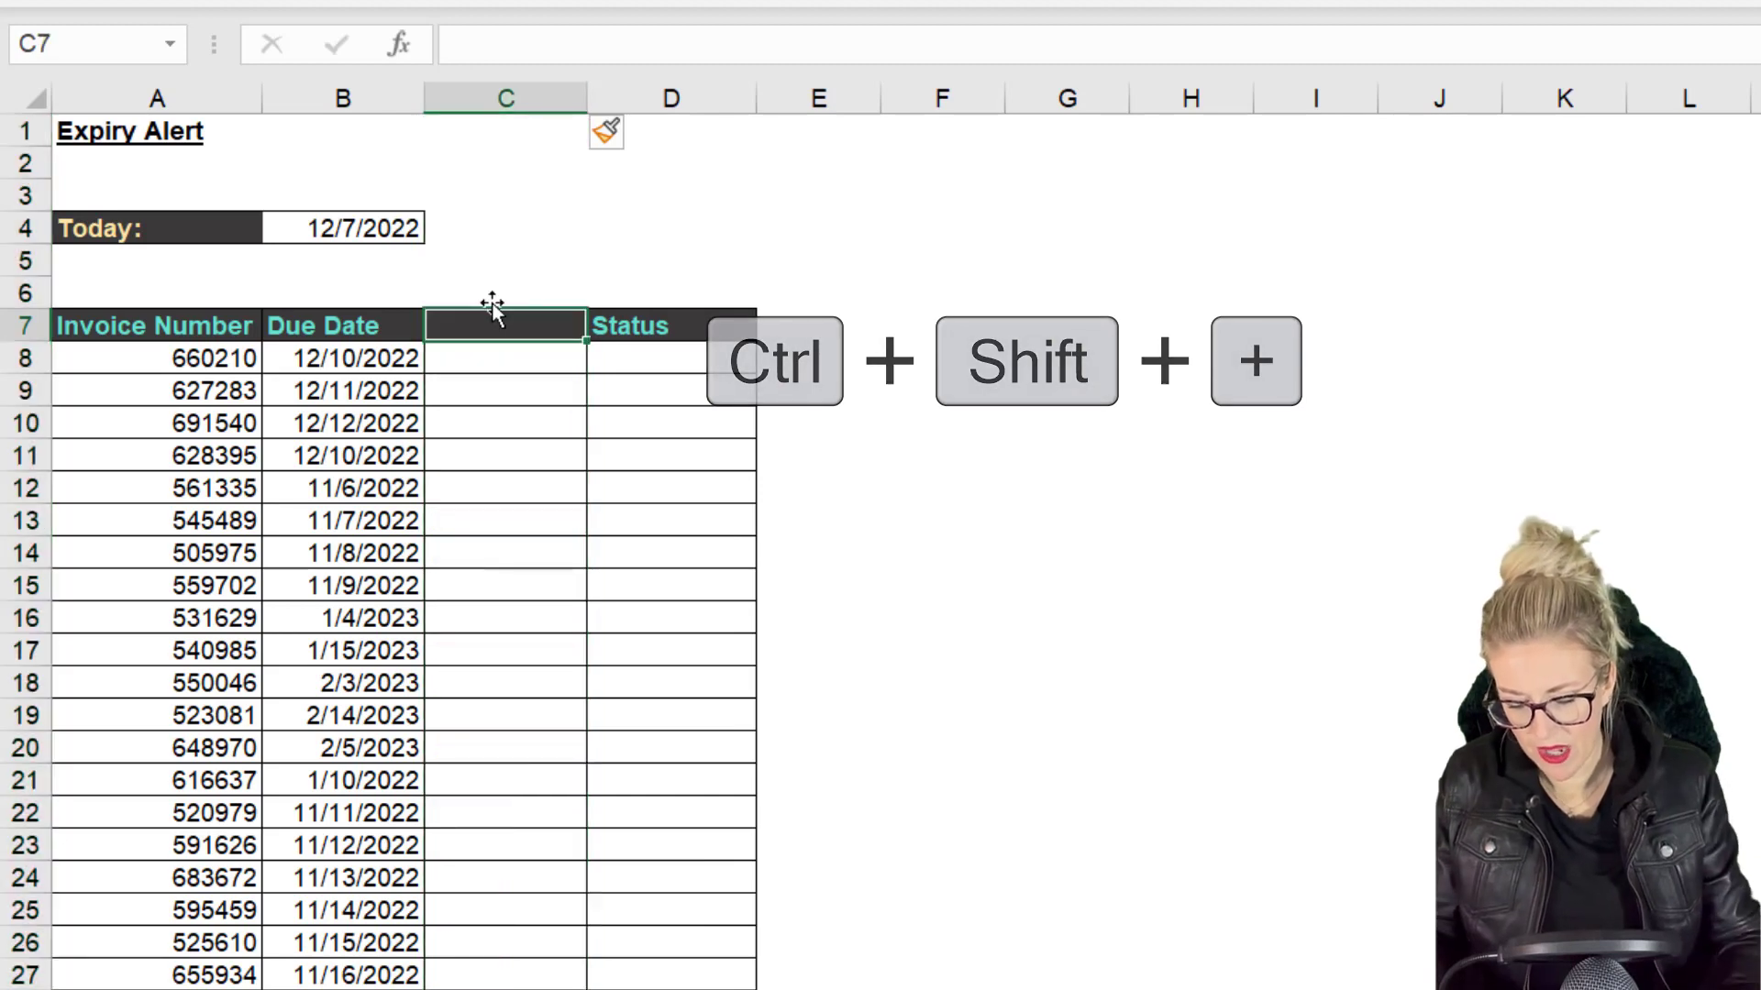
type("Days")
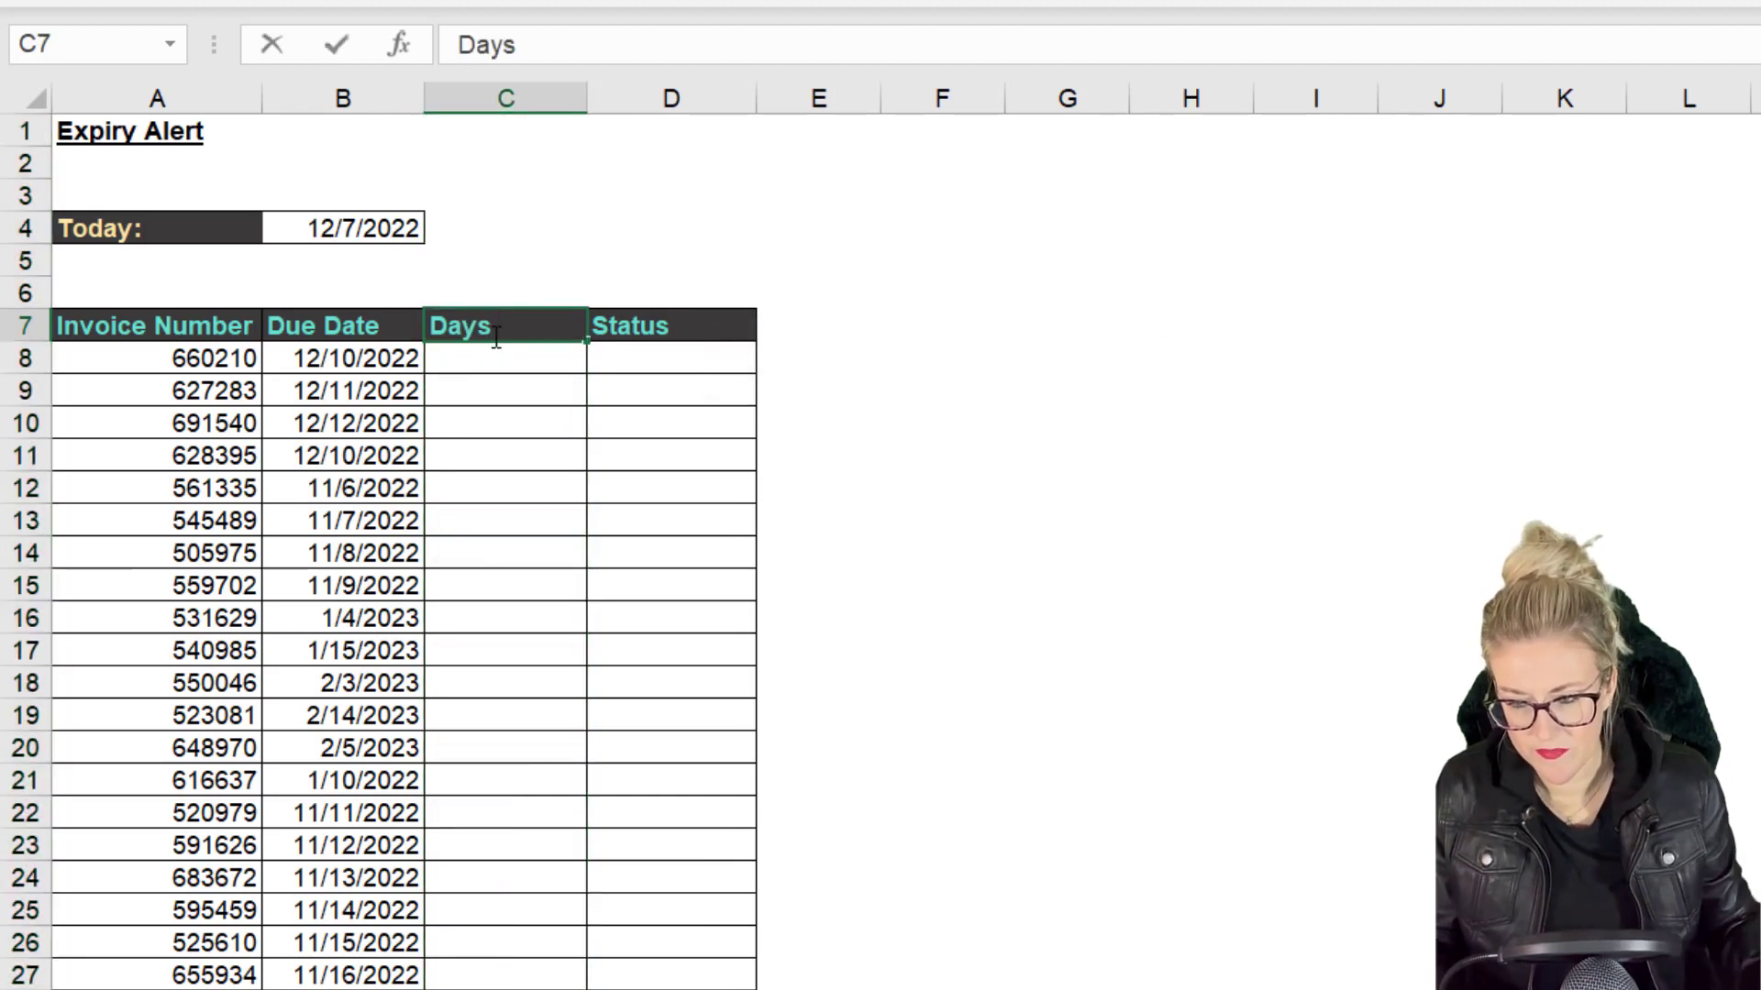
left_click(491, 359)
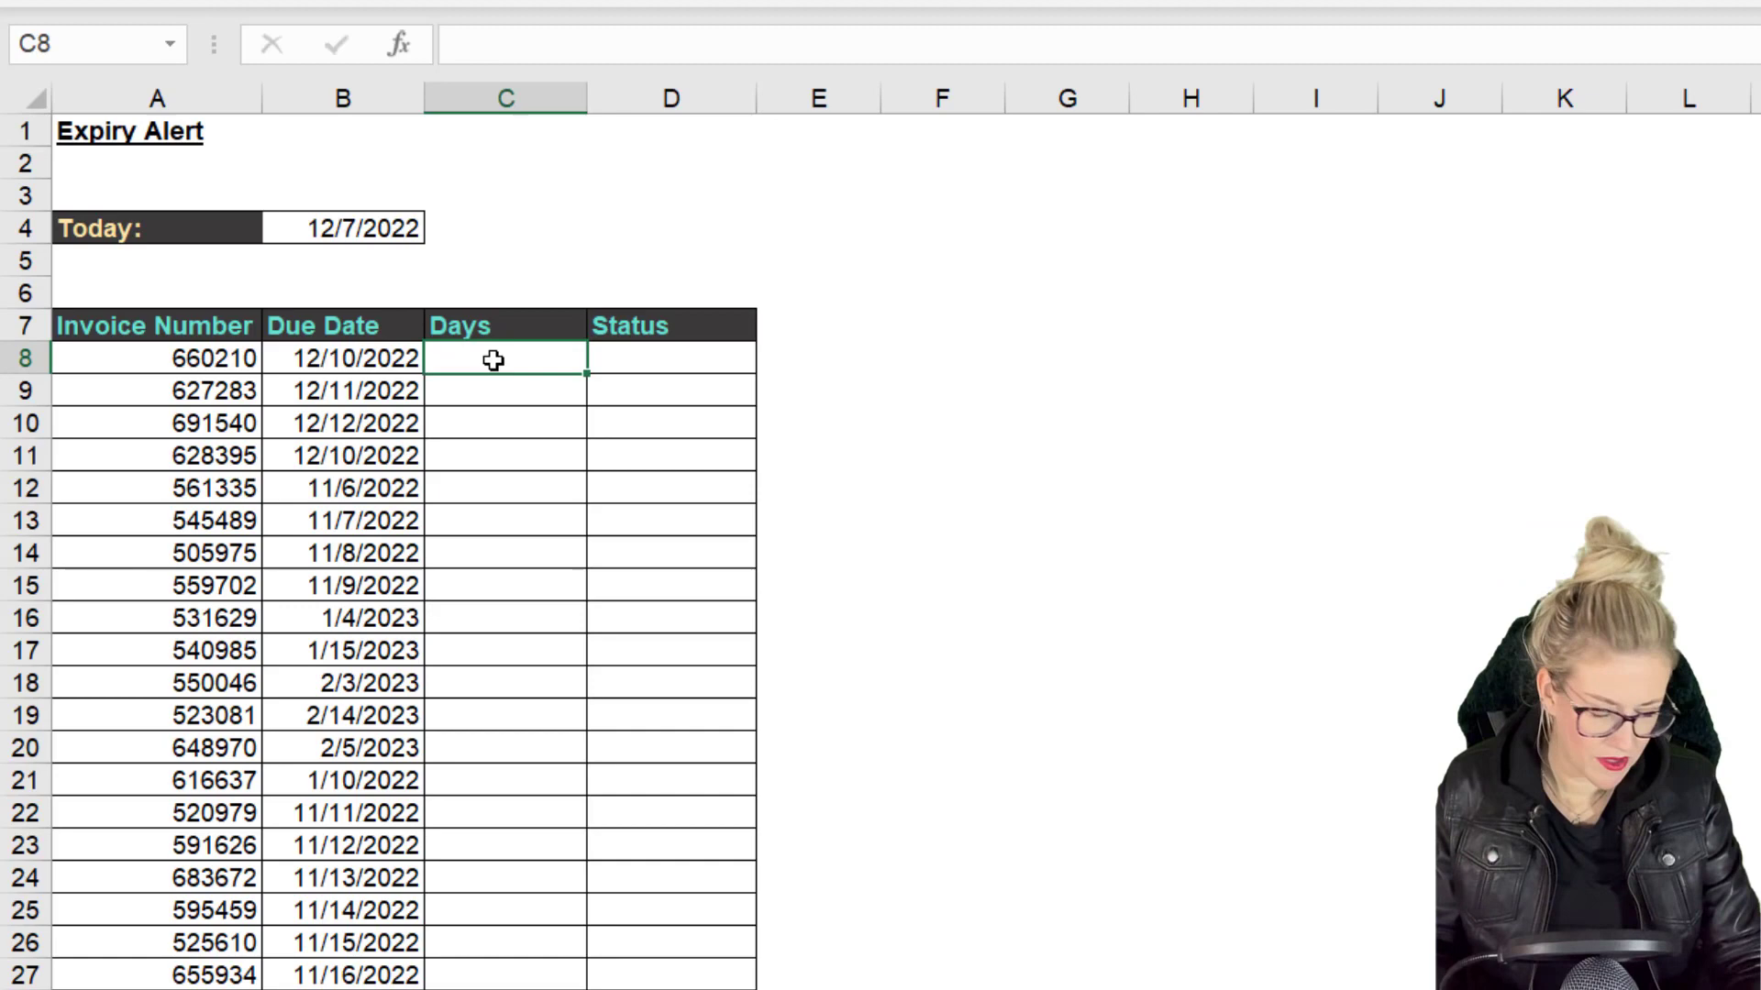
- Fill =B8-$B$4 down the Days column and format the results as General numbers
type("=")
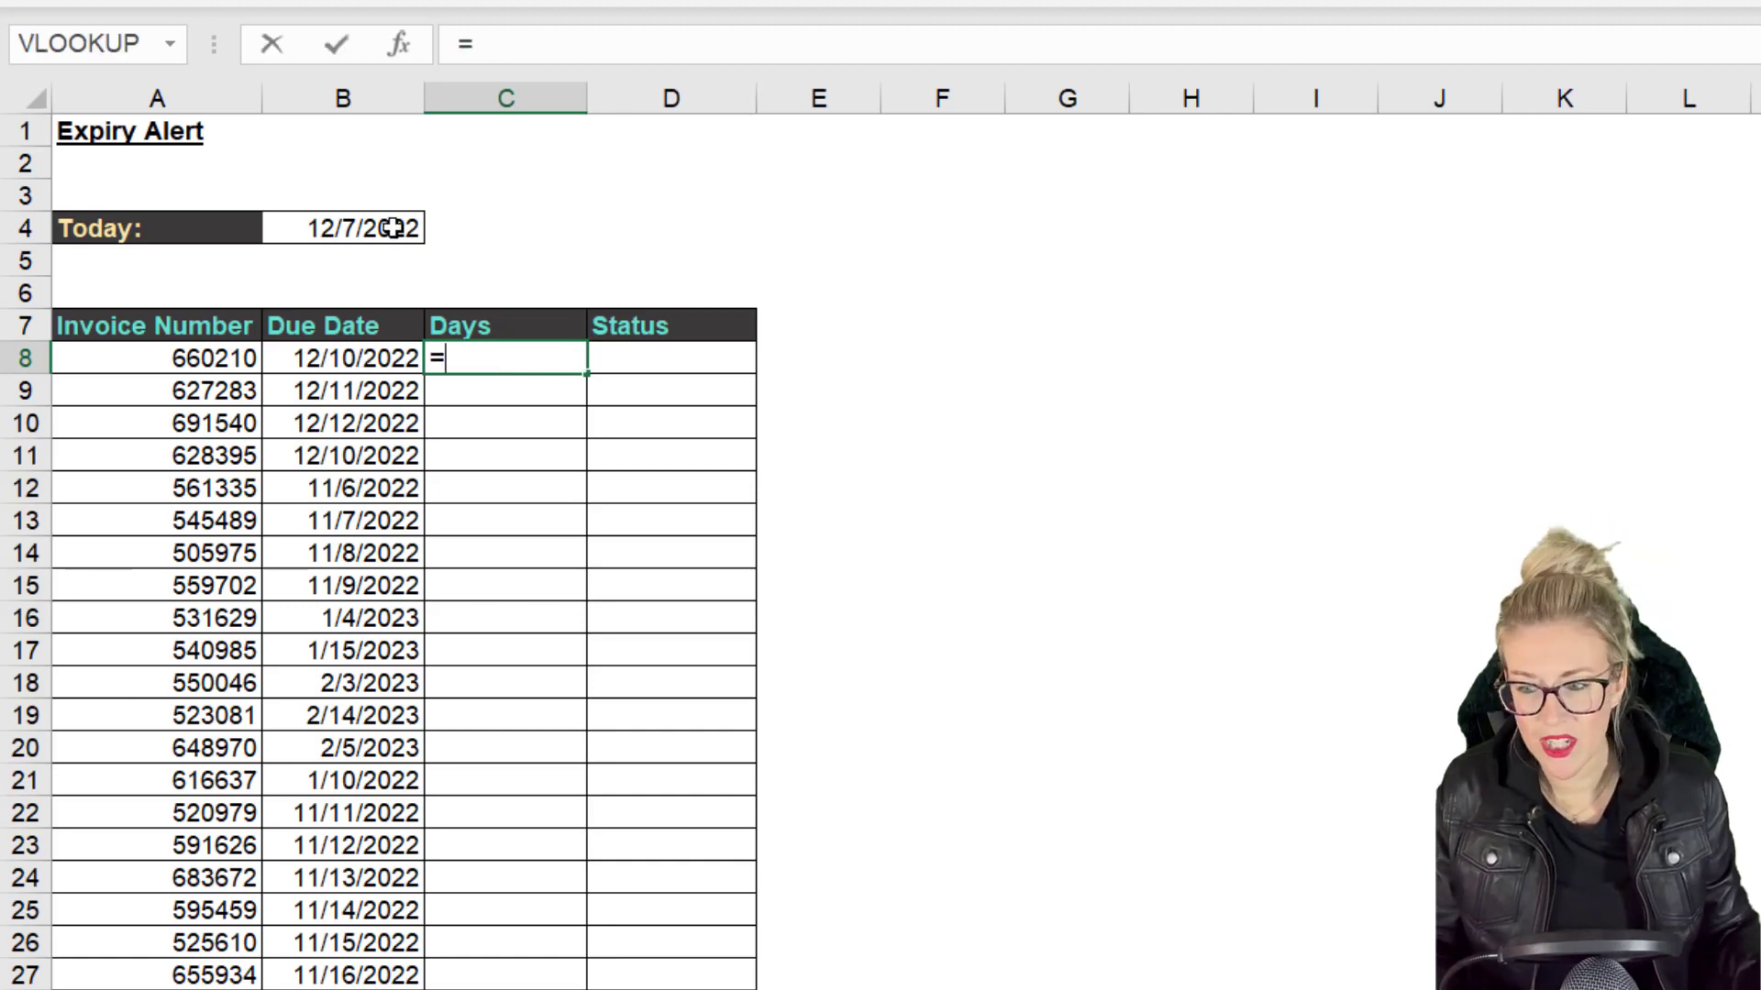
left_click(364, 357)
type("-")
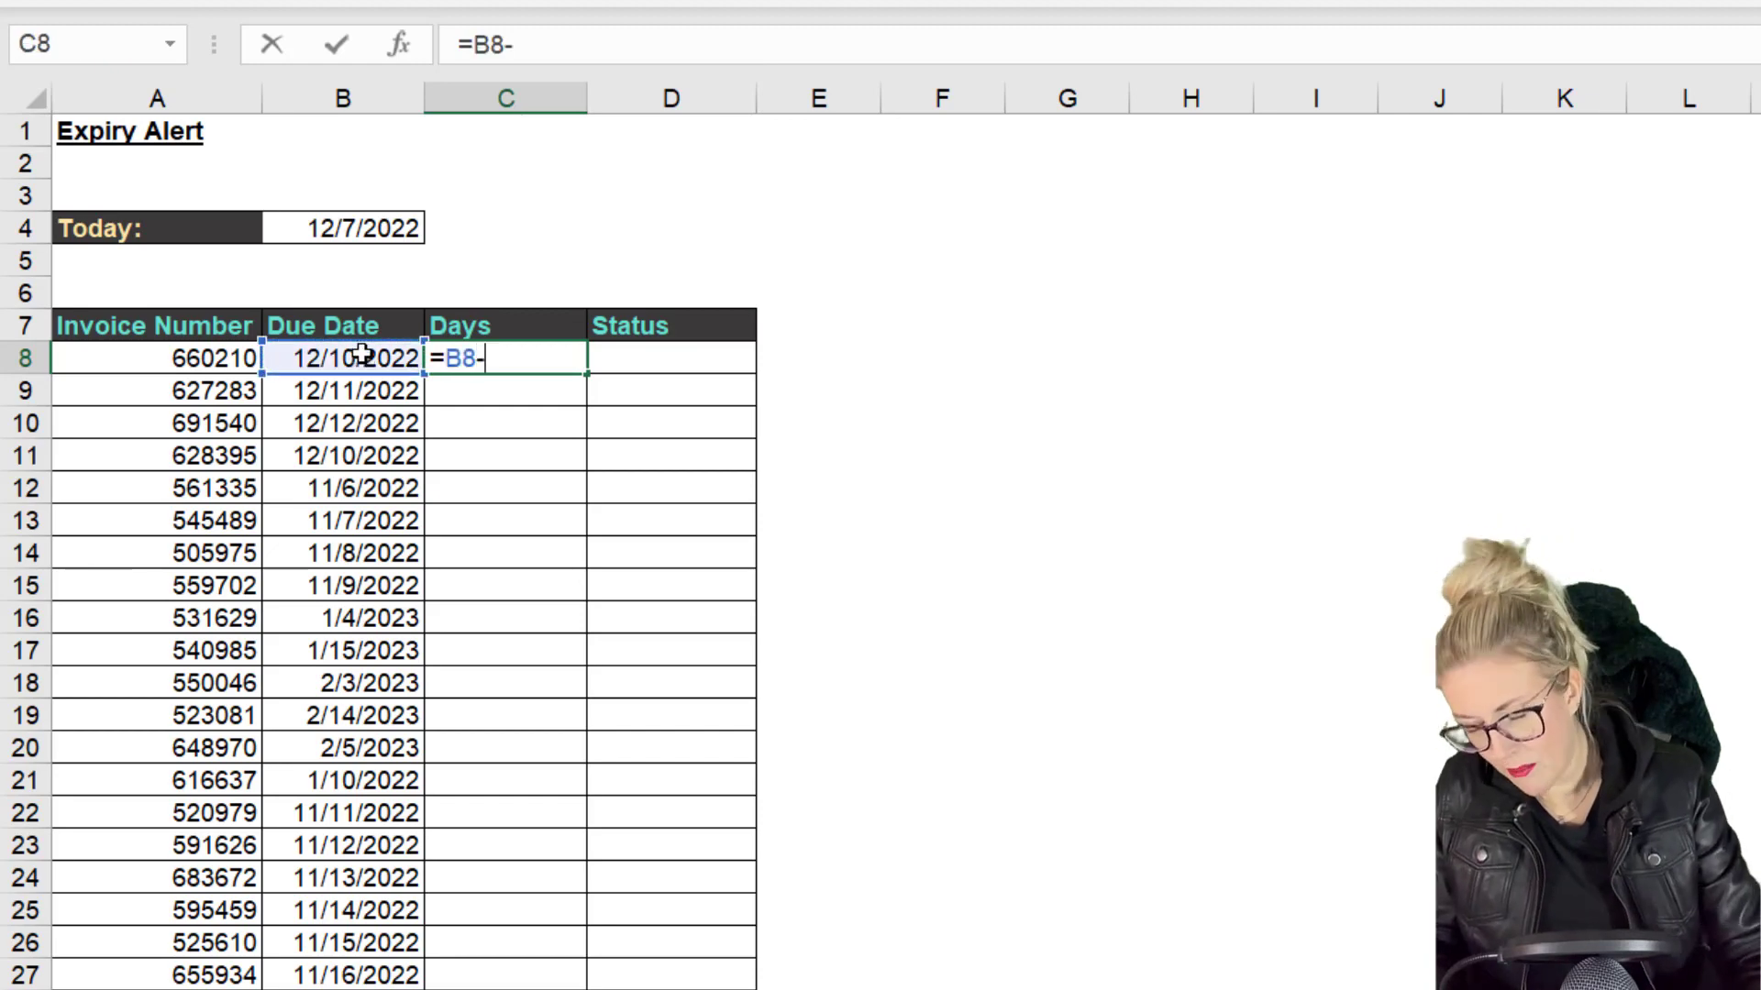
left_click(368, 226)
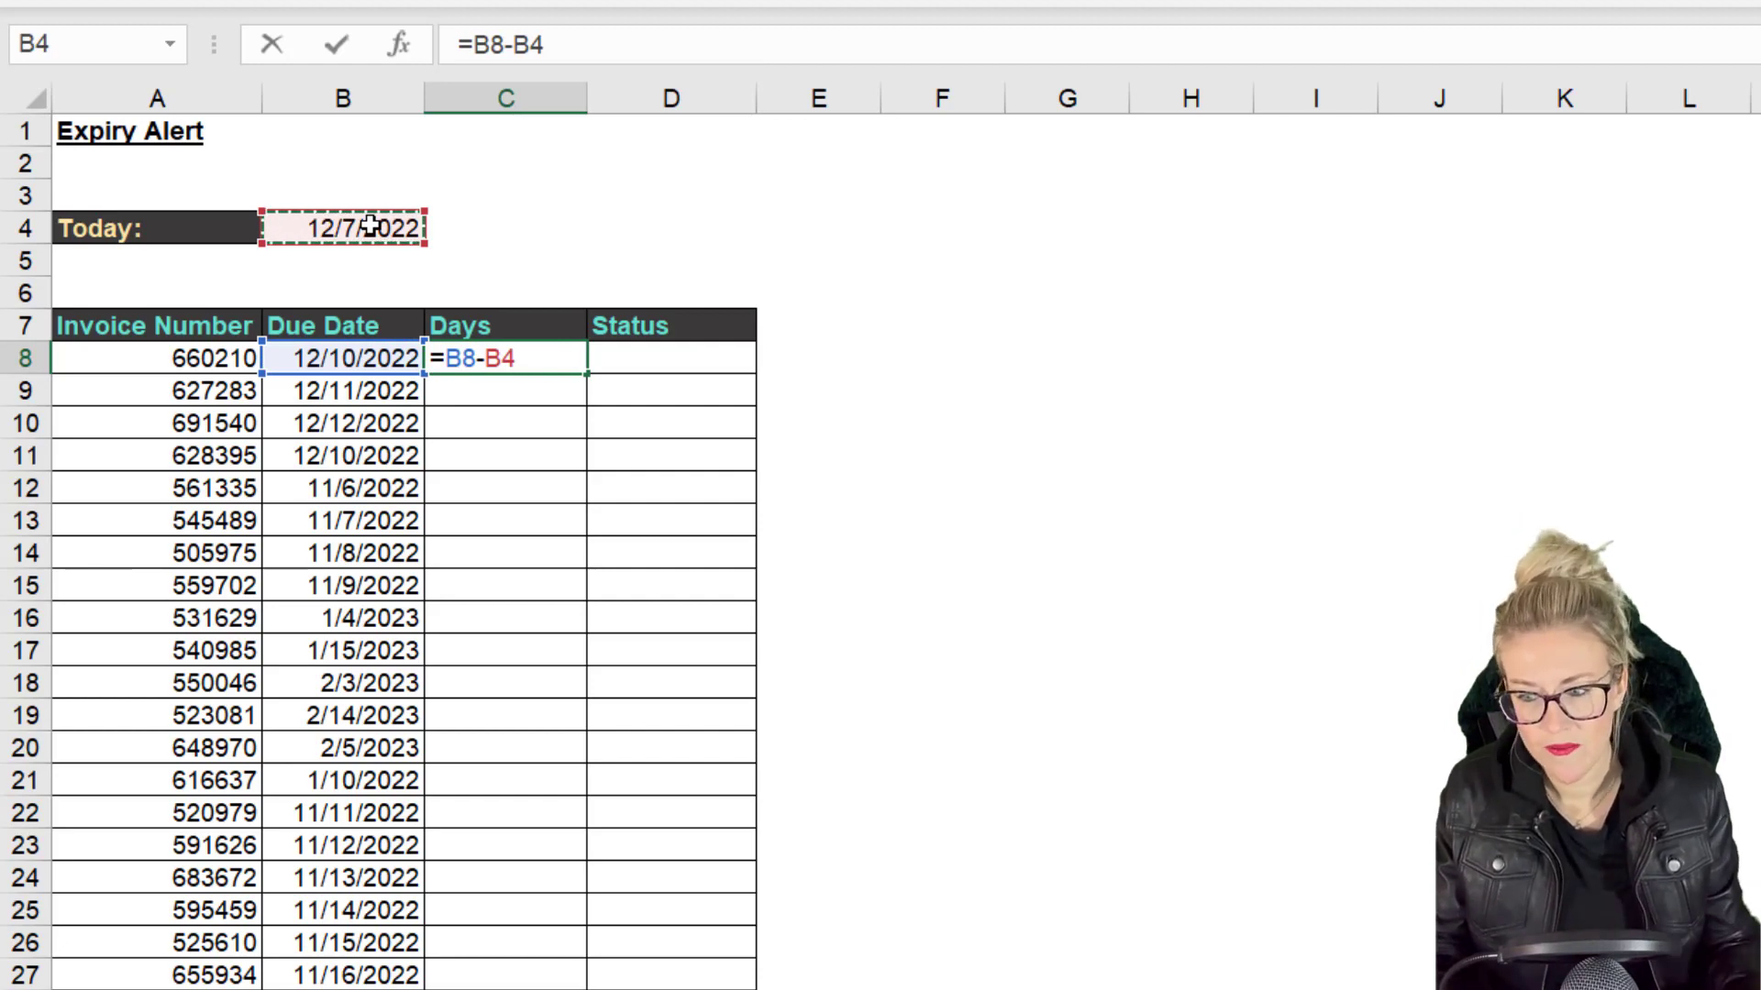
key("F4")
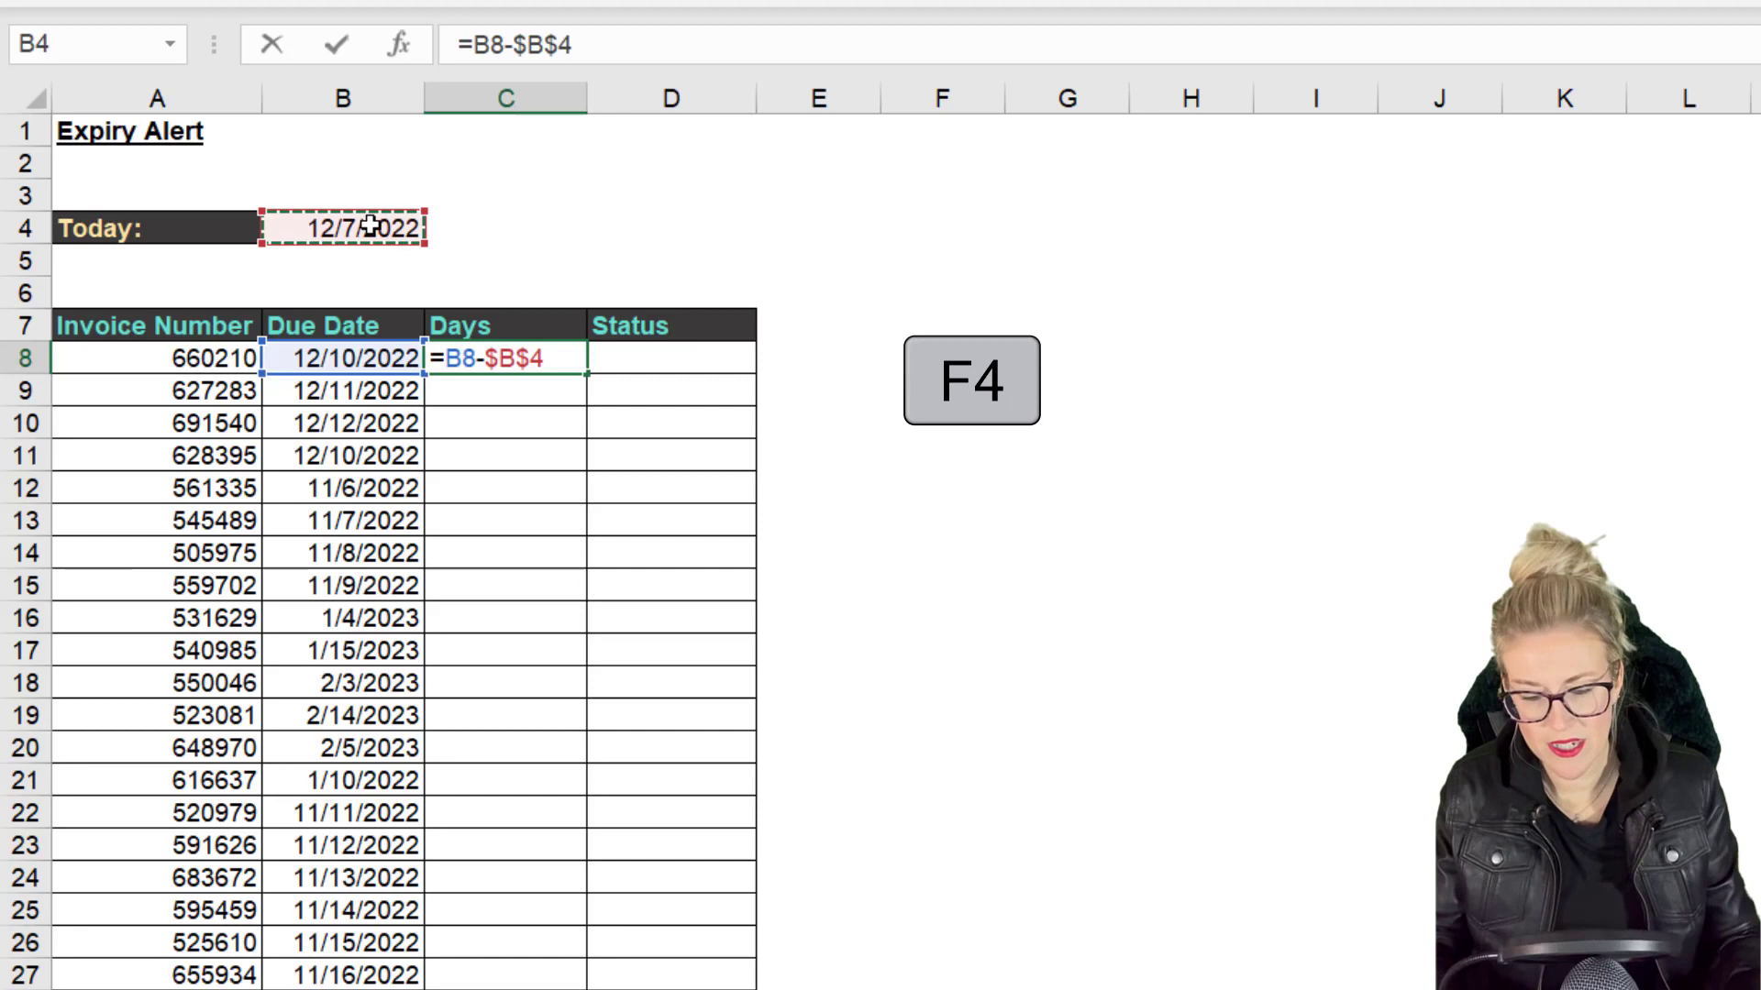
key("ctrl+Return")
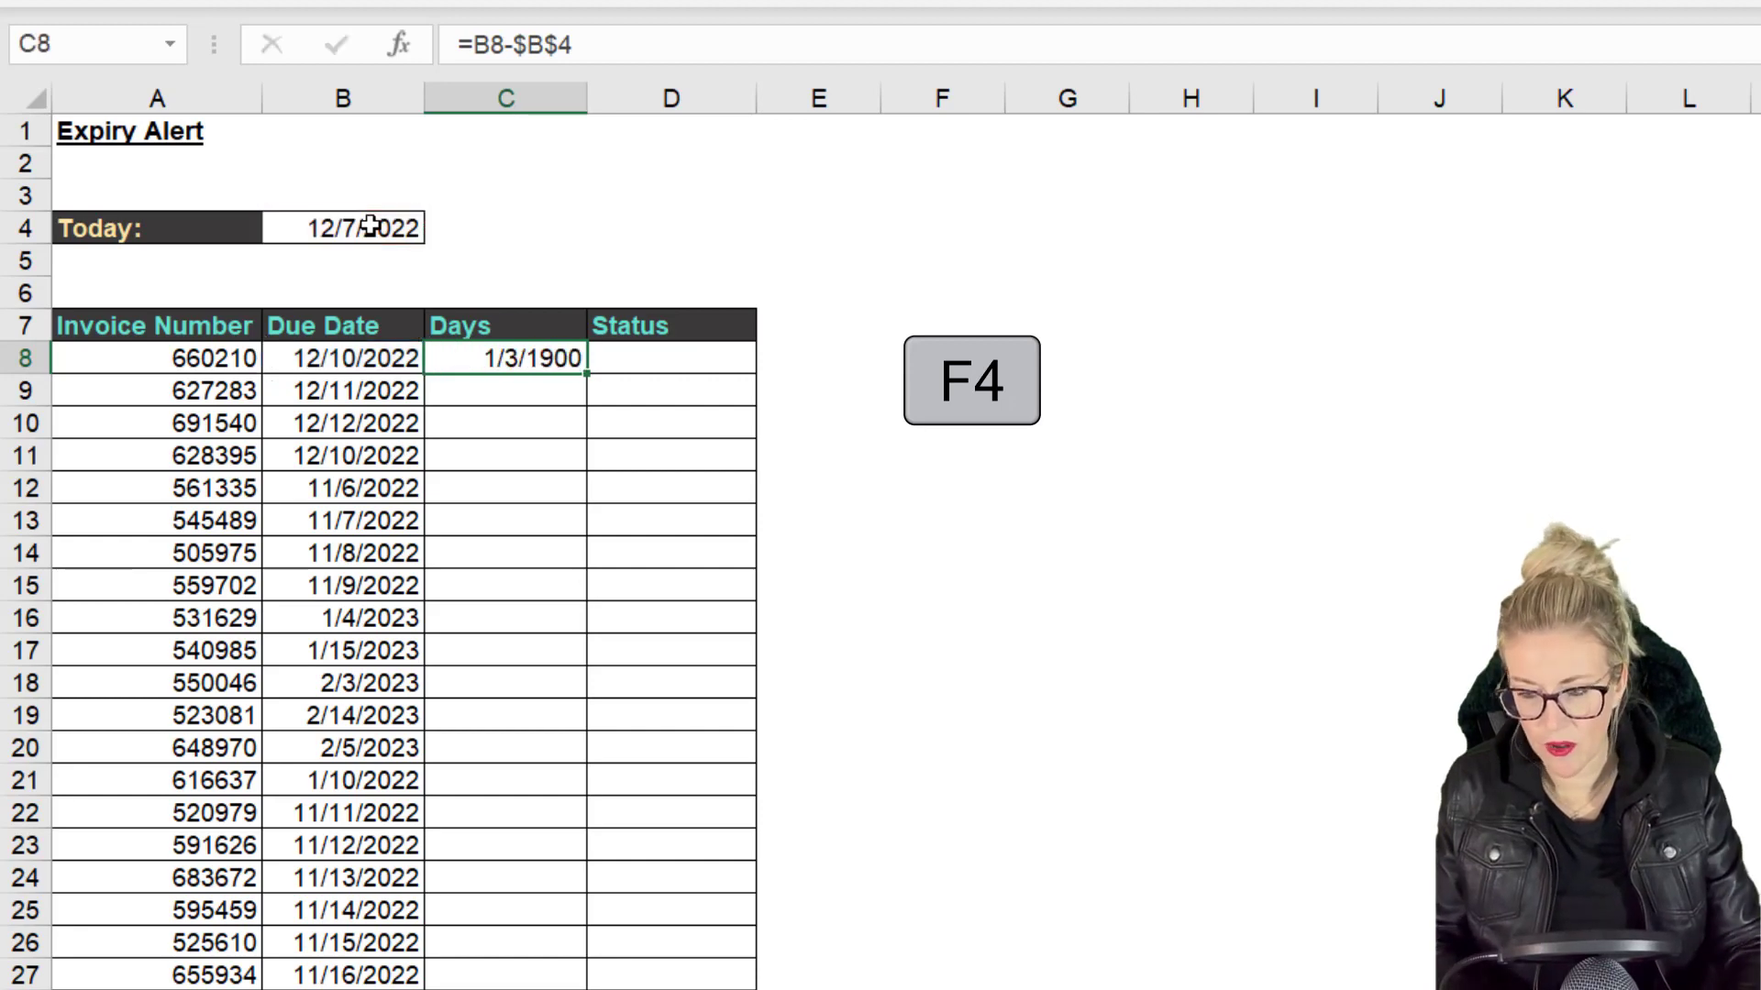
double_click(585, 371)
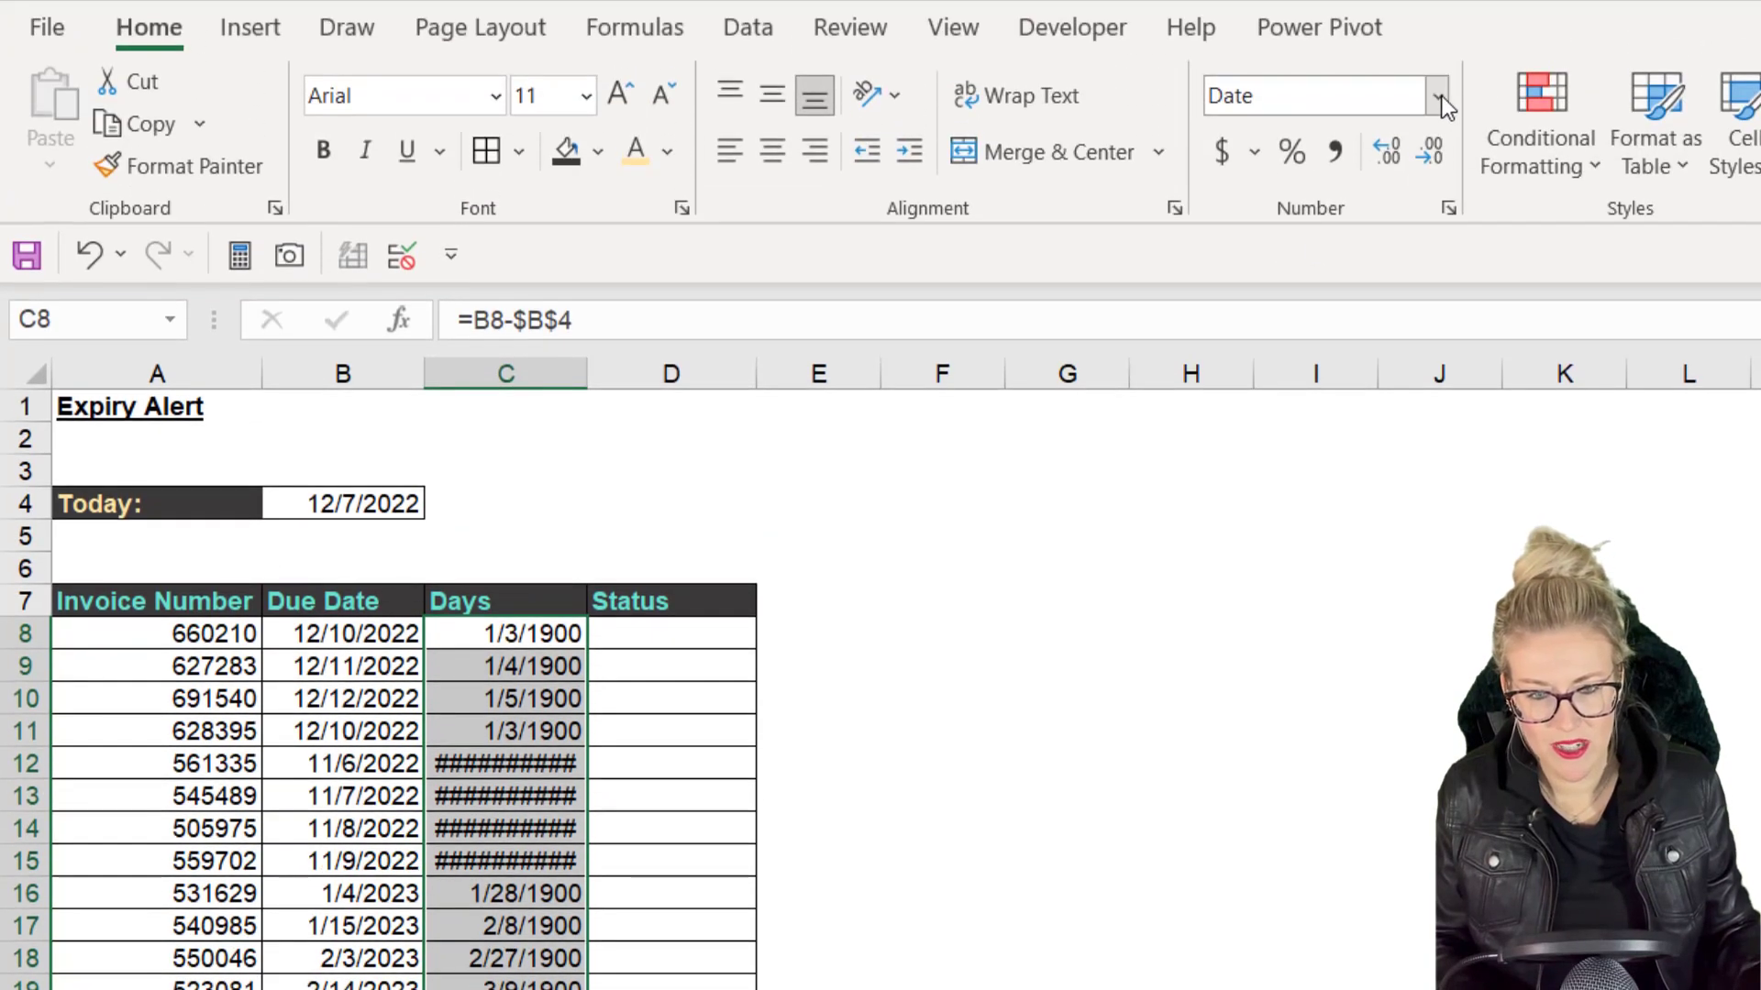
left_click(1436, 95)
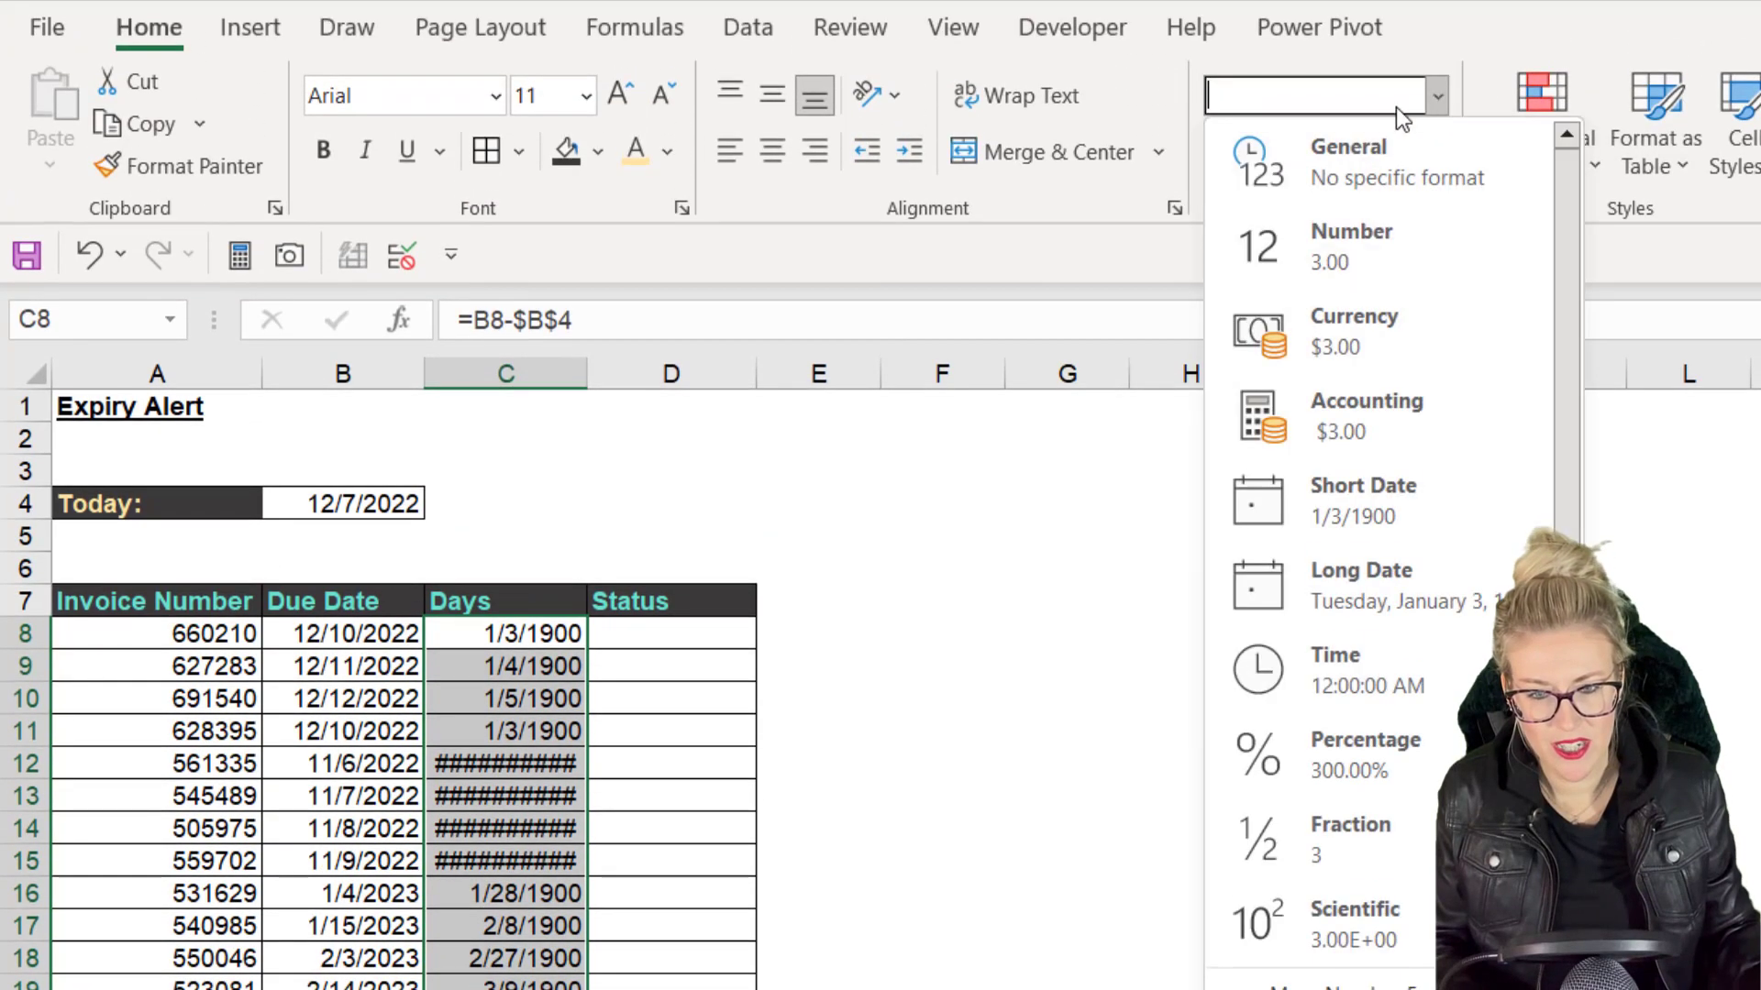
left_click(1340, 162)
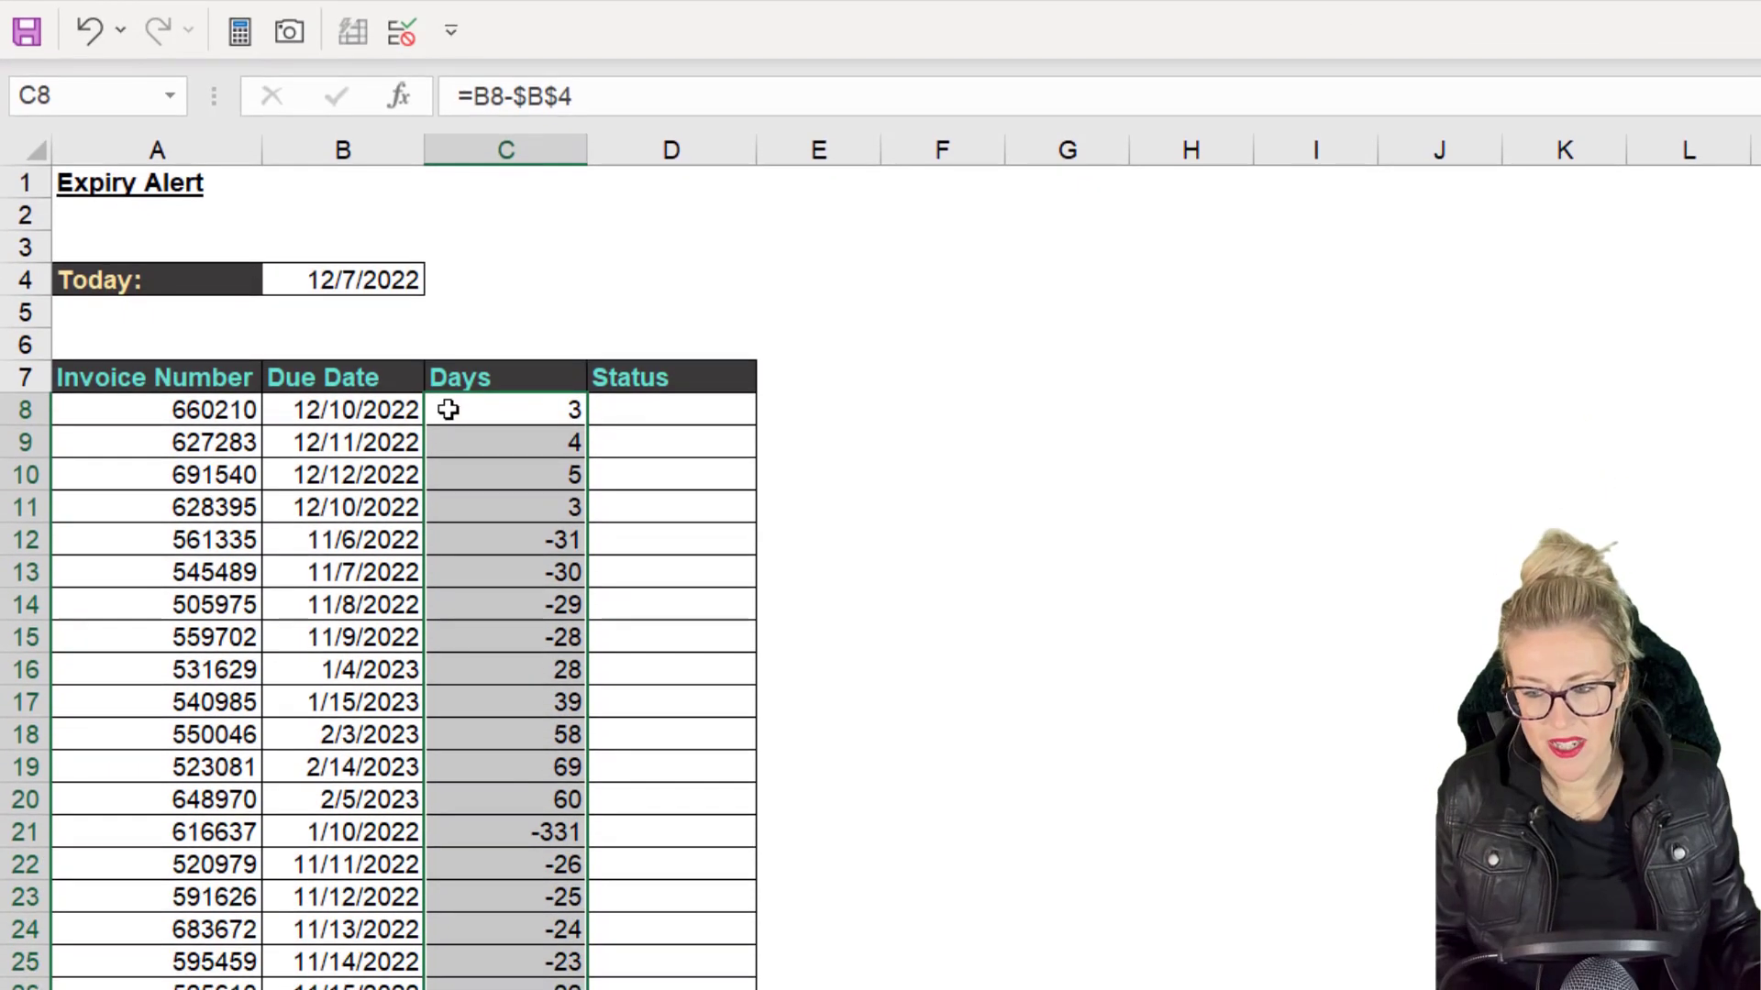
left_click(503, 408)
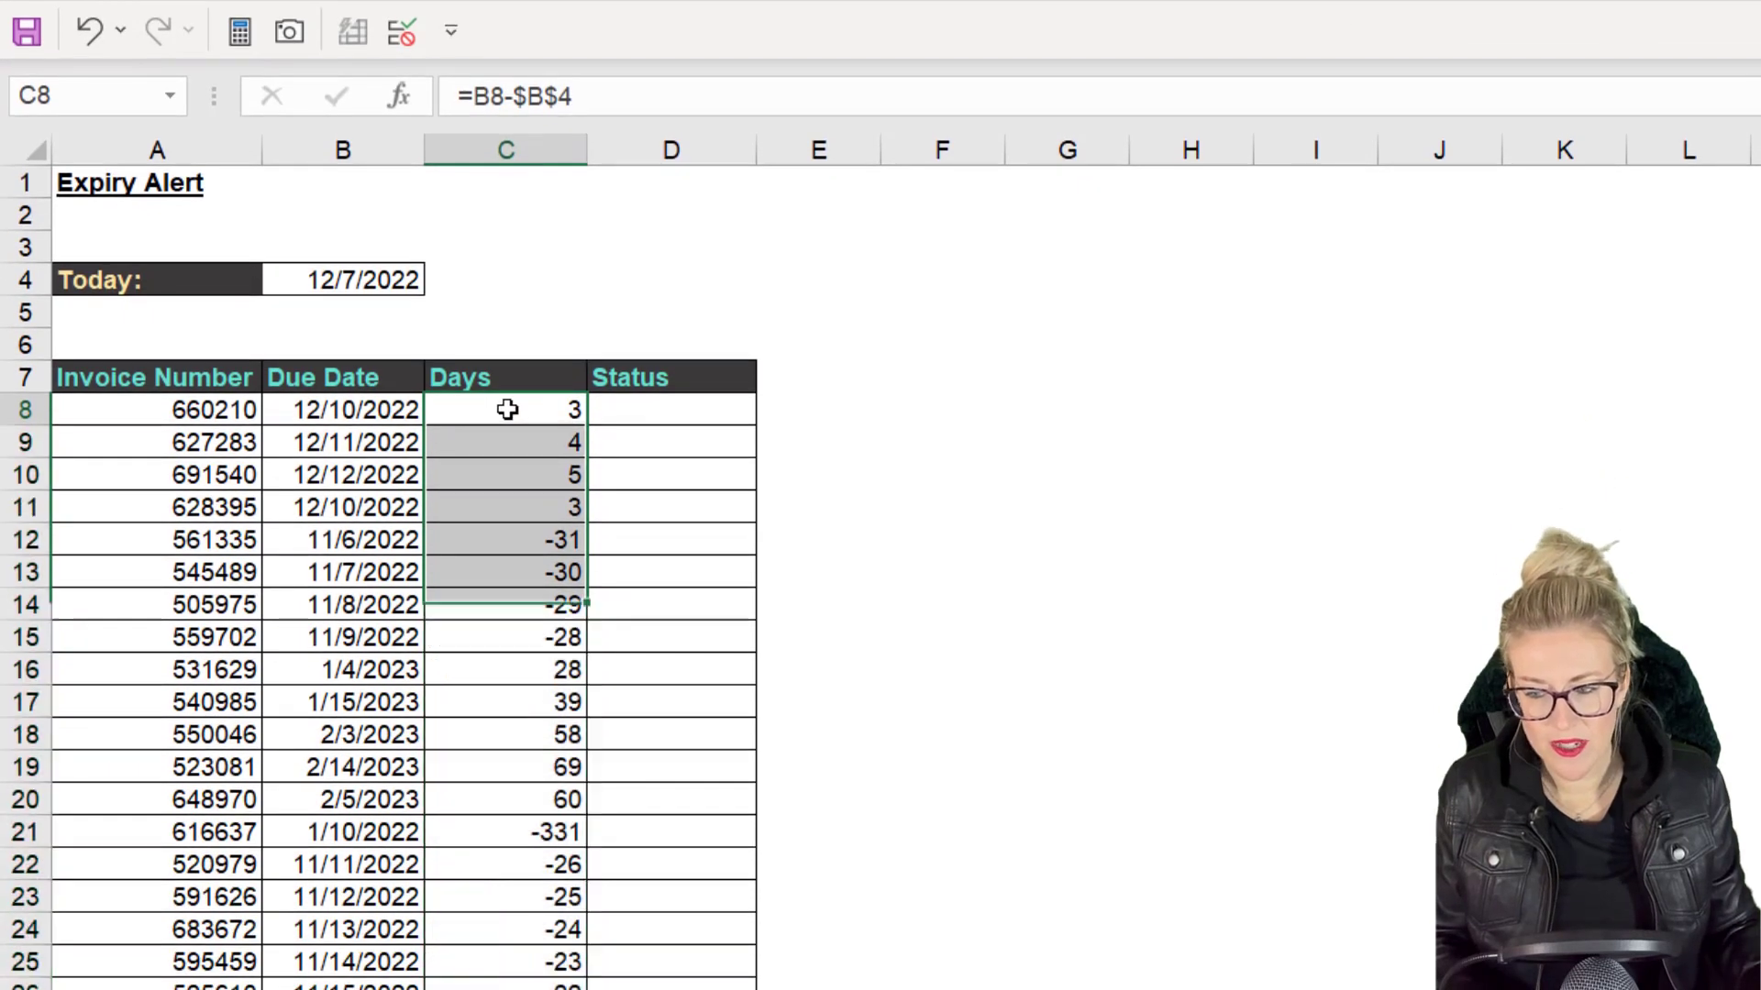
left_click(307, 414)
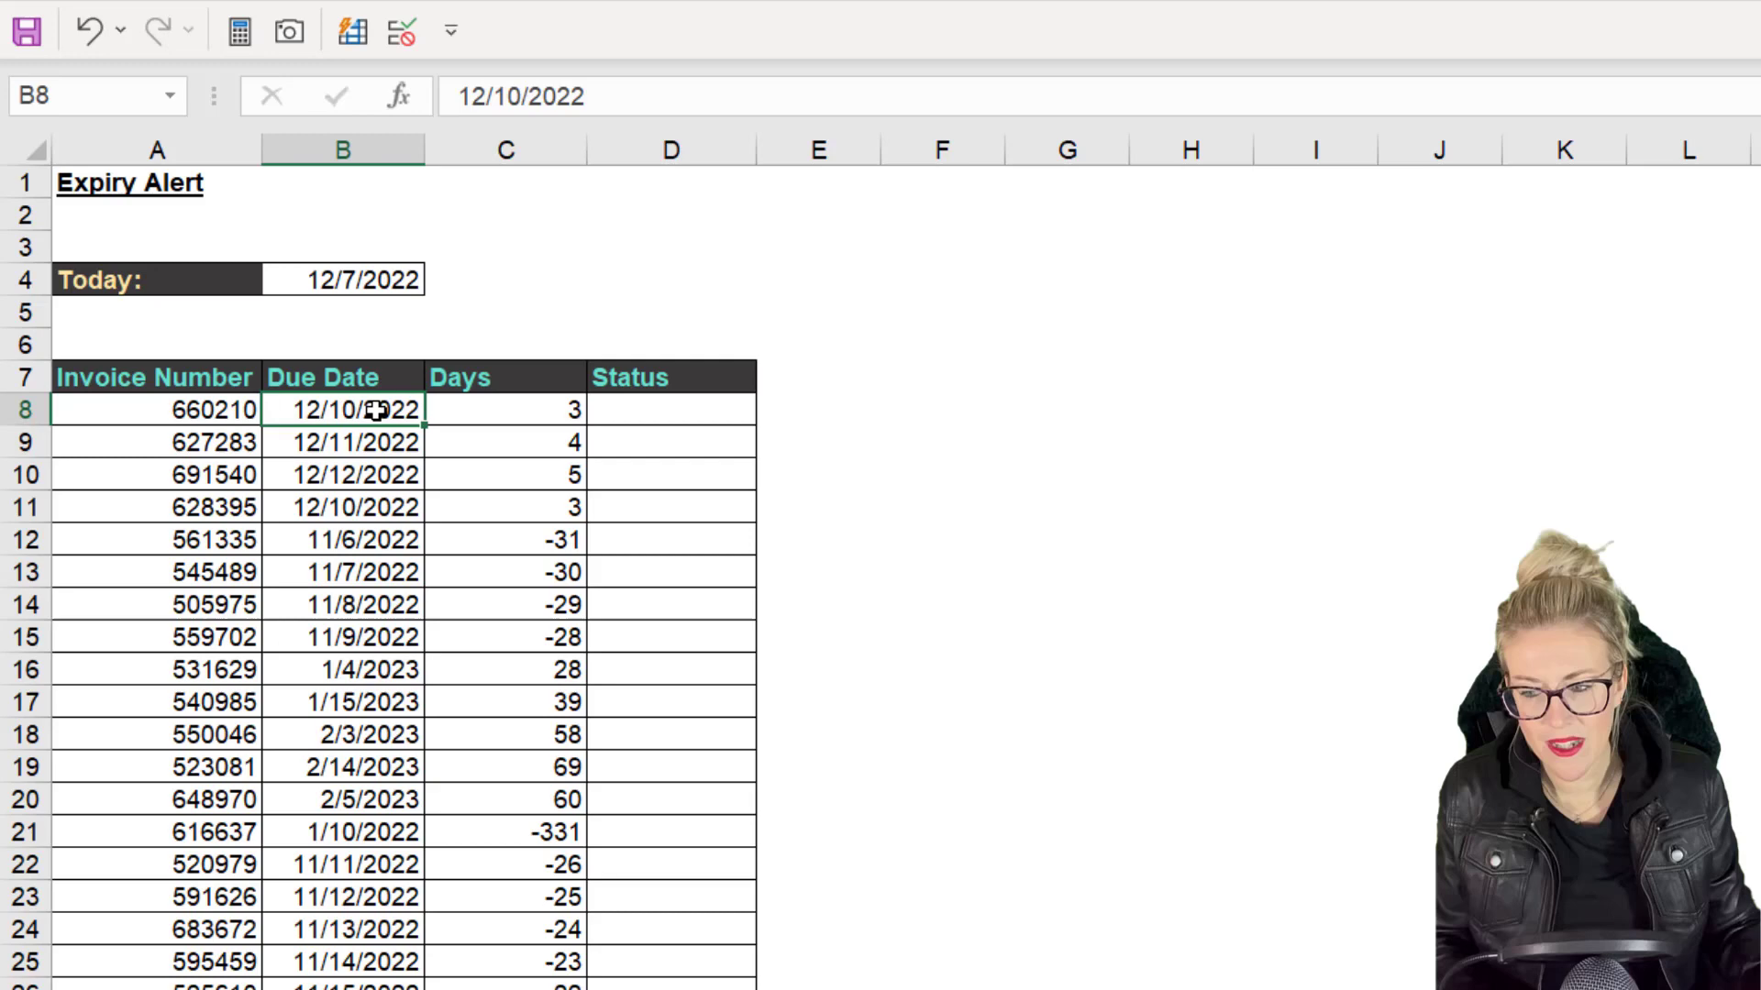
left_click(528, 414)
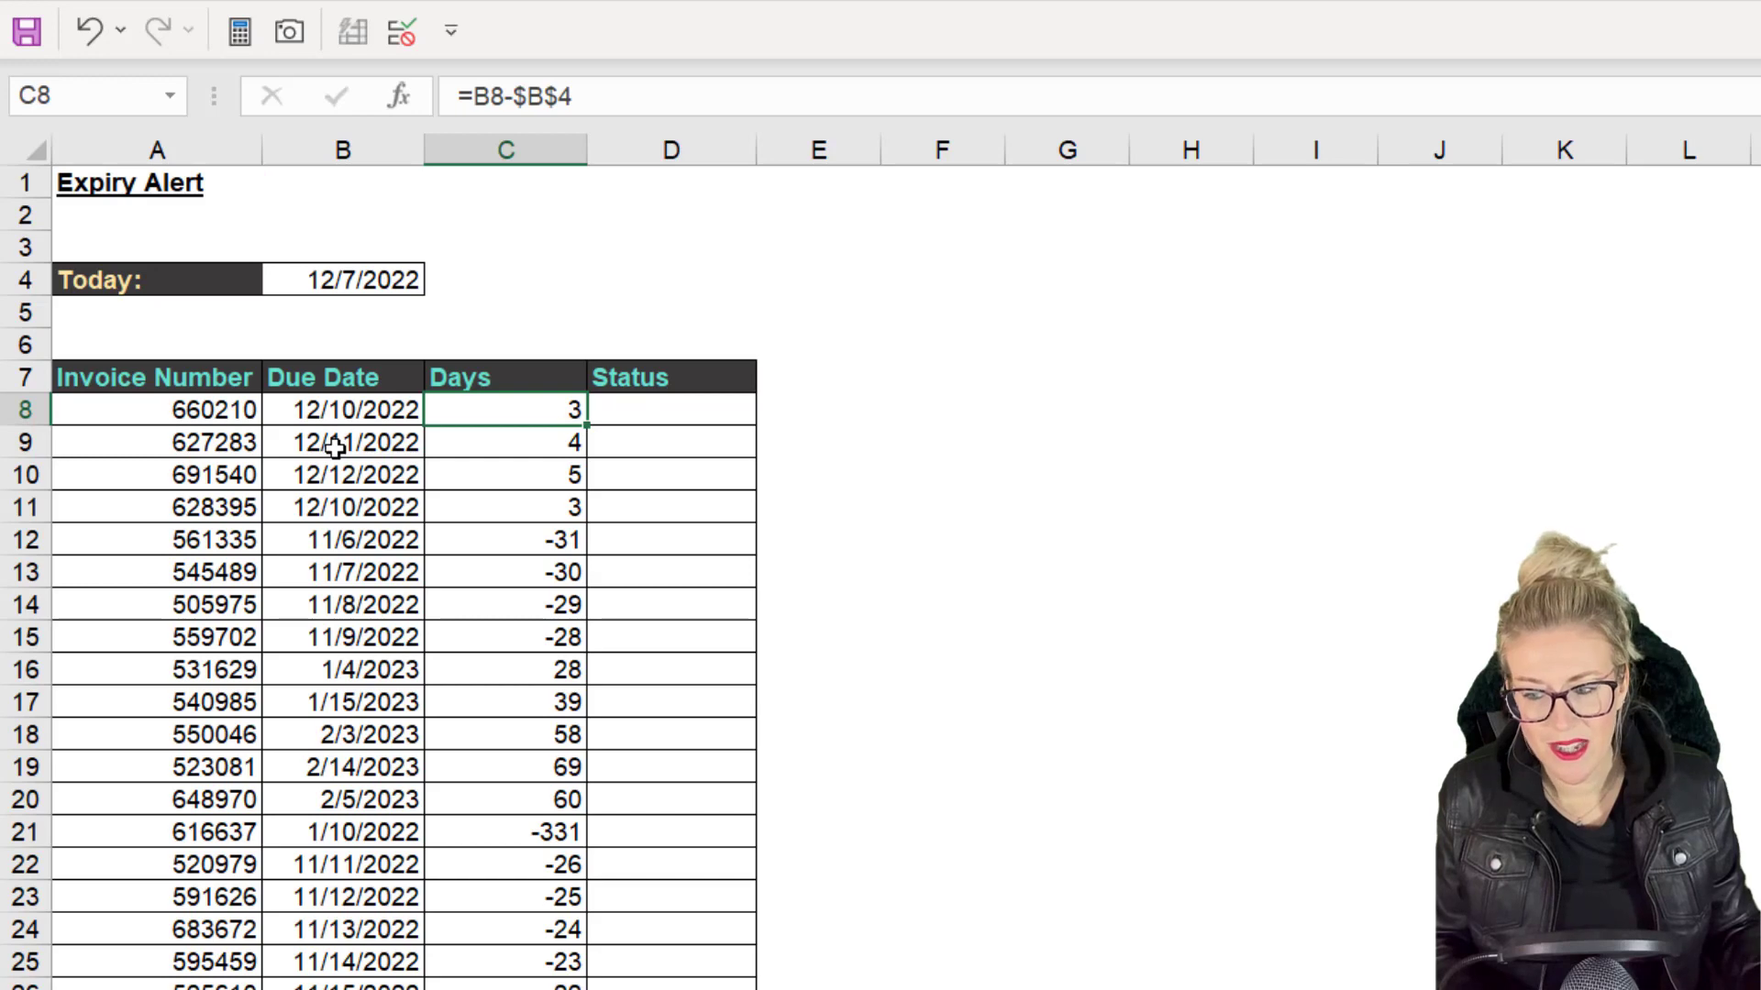
left_click(540, 436)
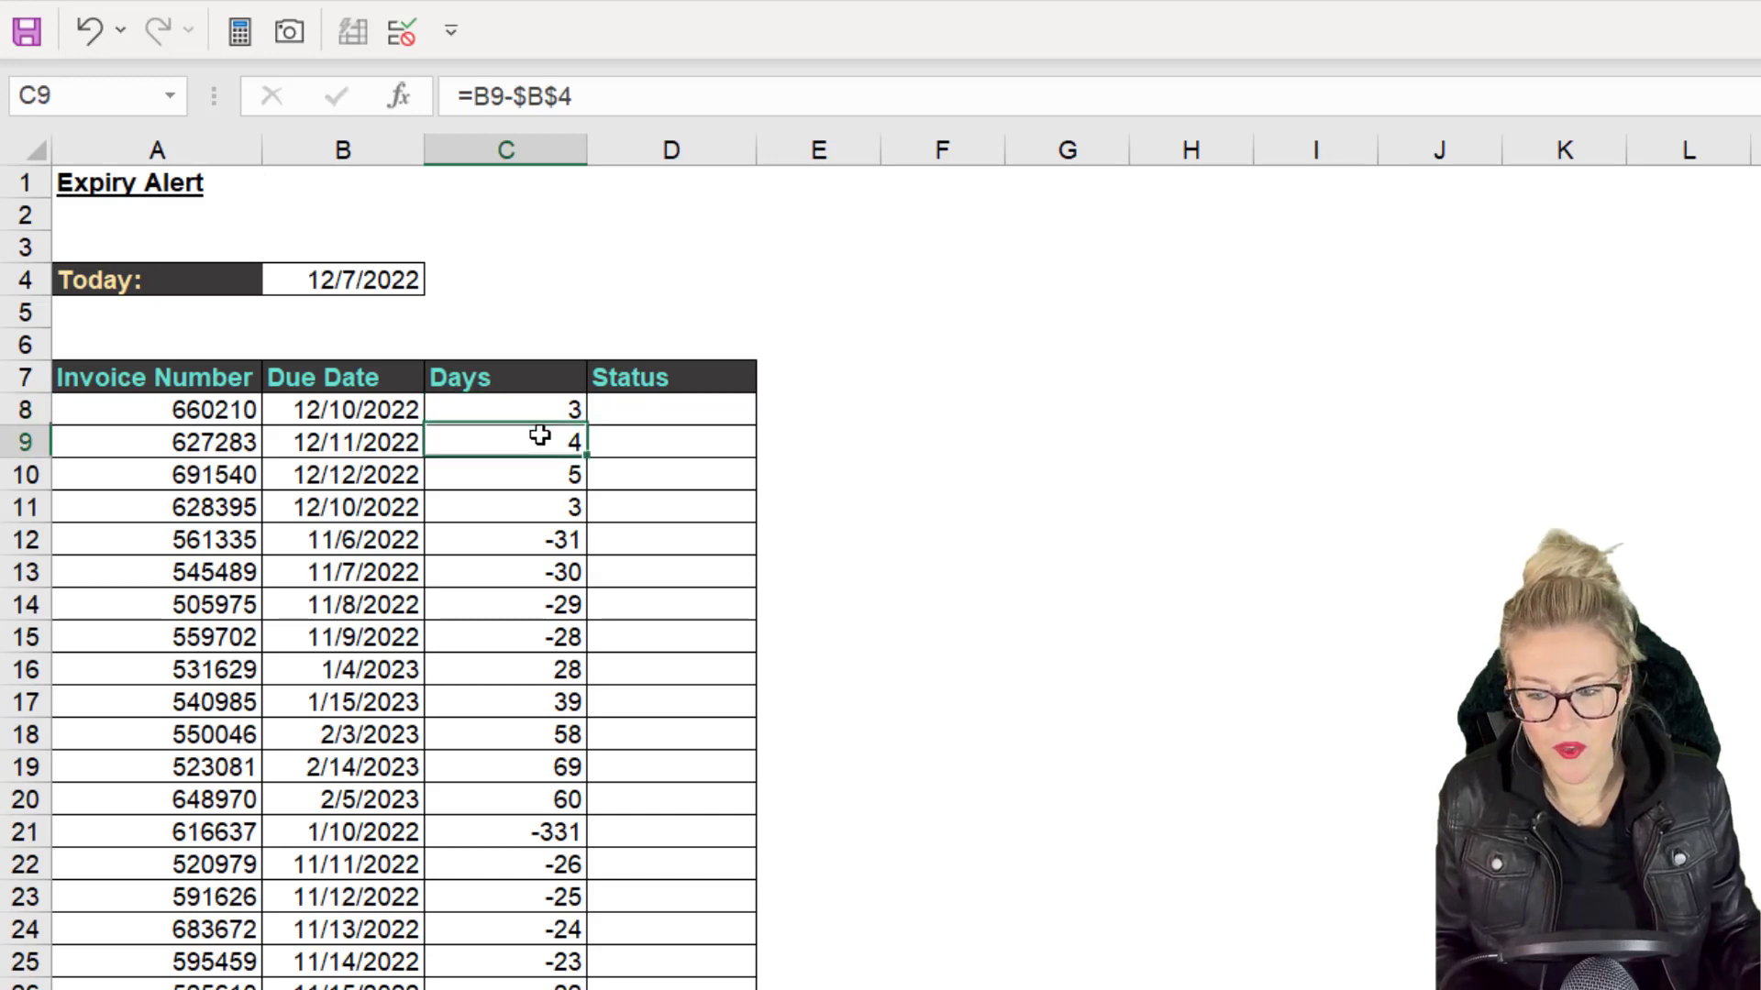
left_click(555, 543)
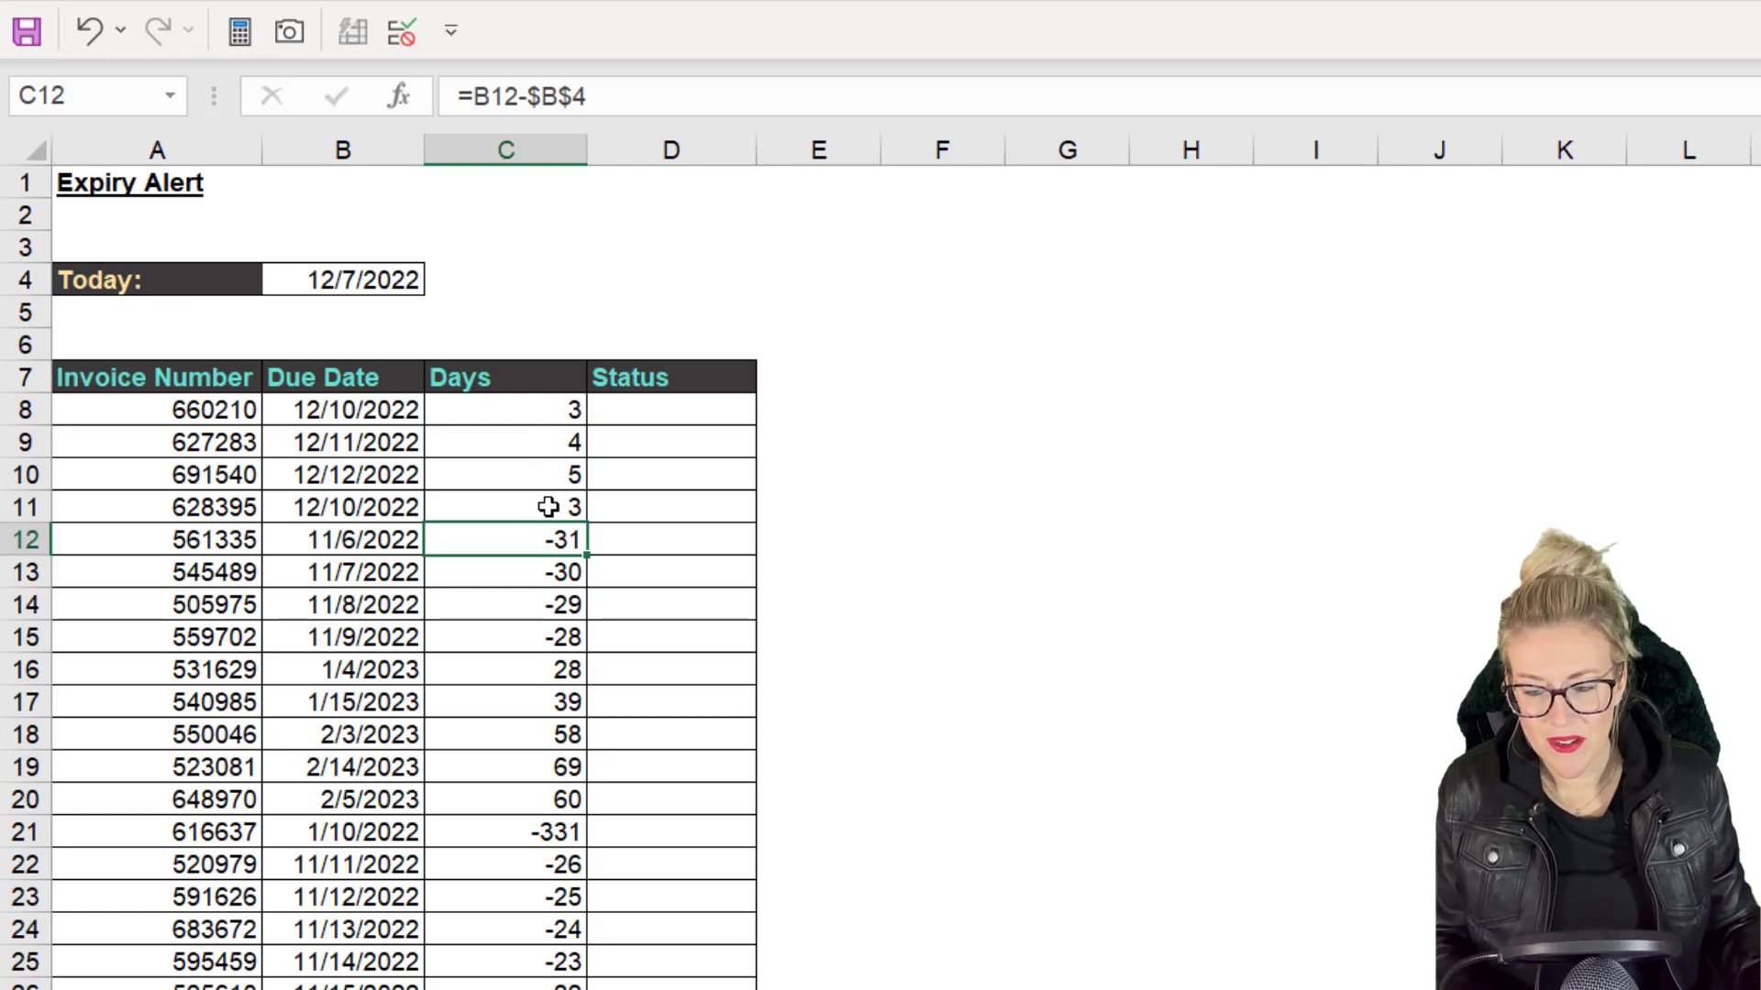
scroll(547, 510, "down", 5)
scroll(548, 509, "up", 5)
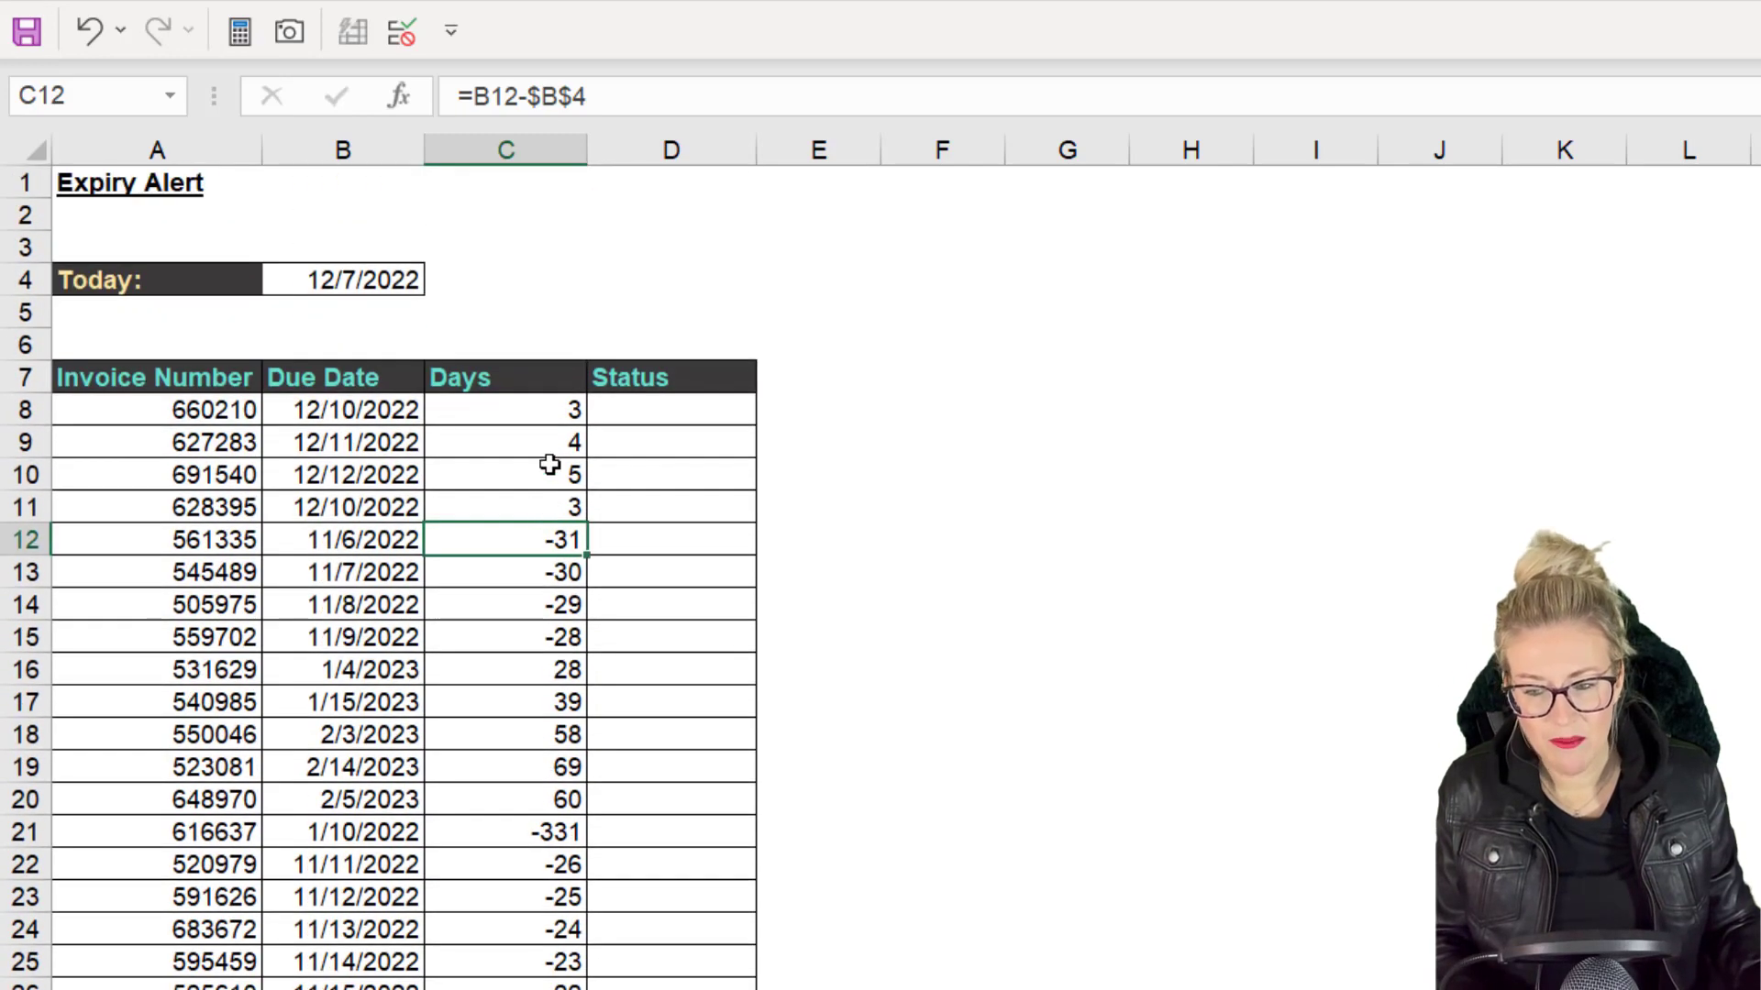
left_click(662, 412)
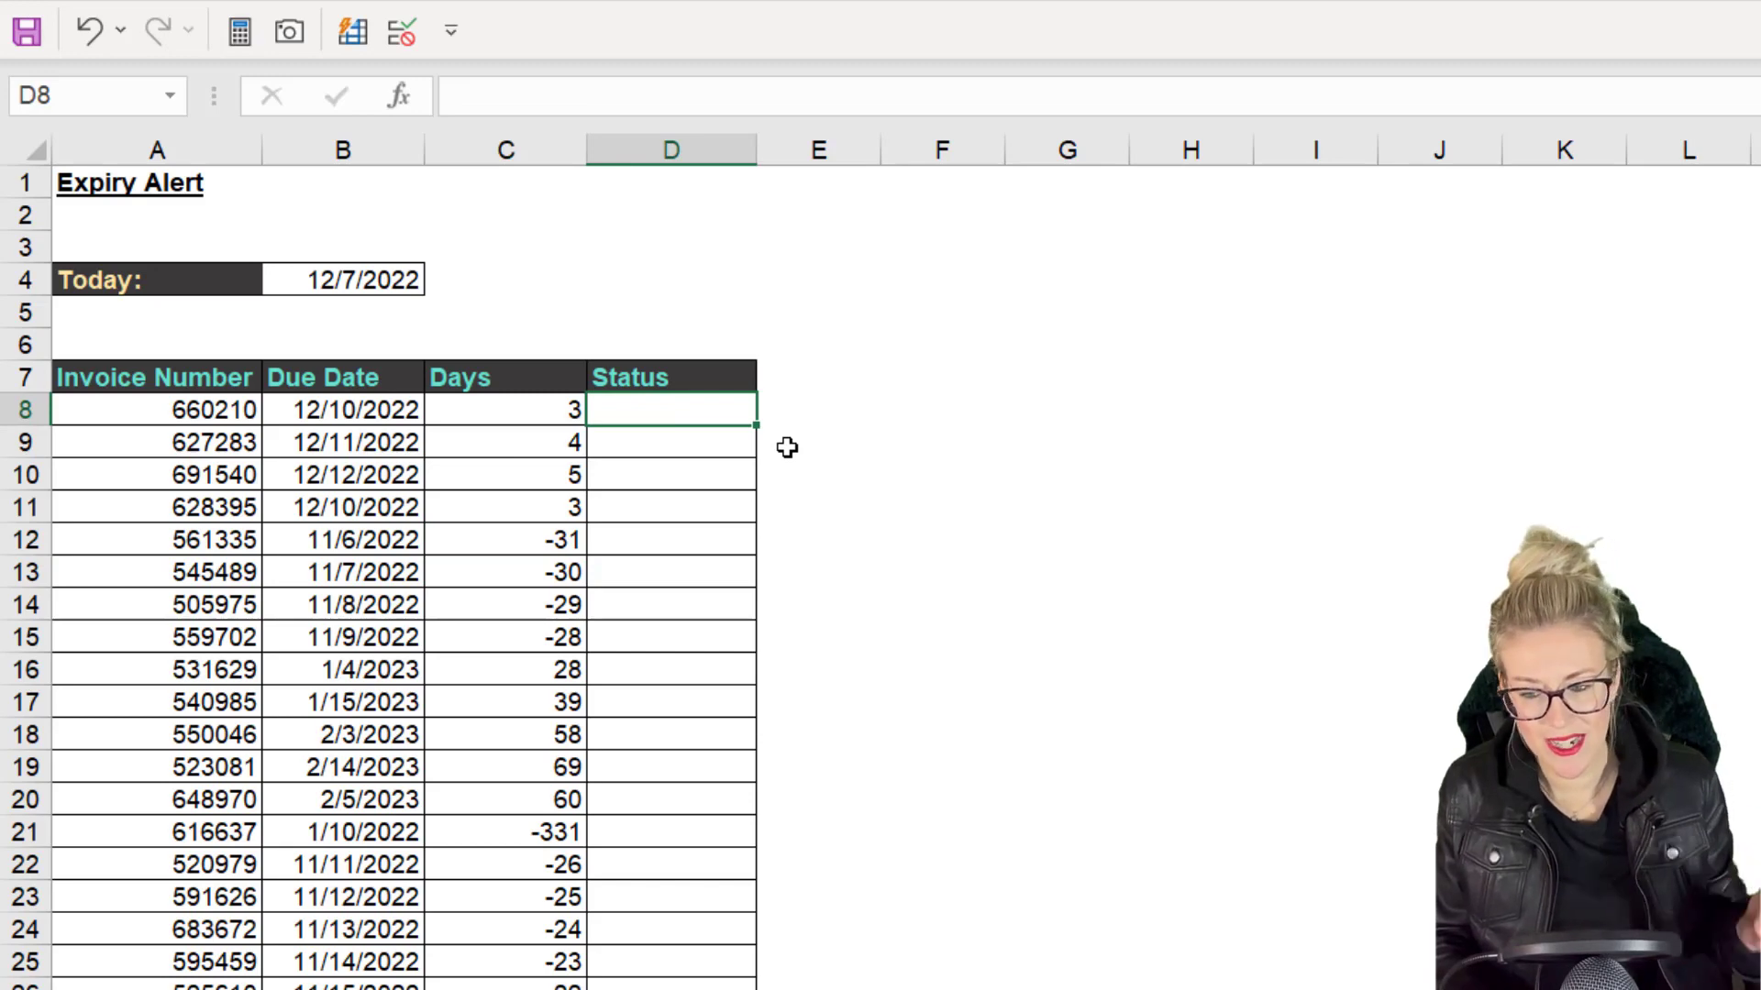
- Start D8's formula as =IF(C8<0,"Expired", so negative Days return Expired
type("=")
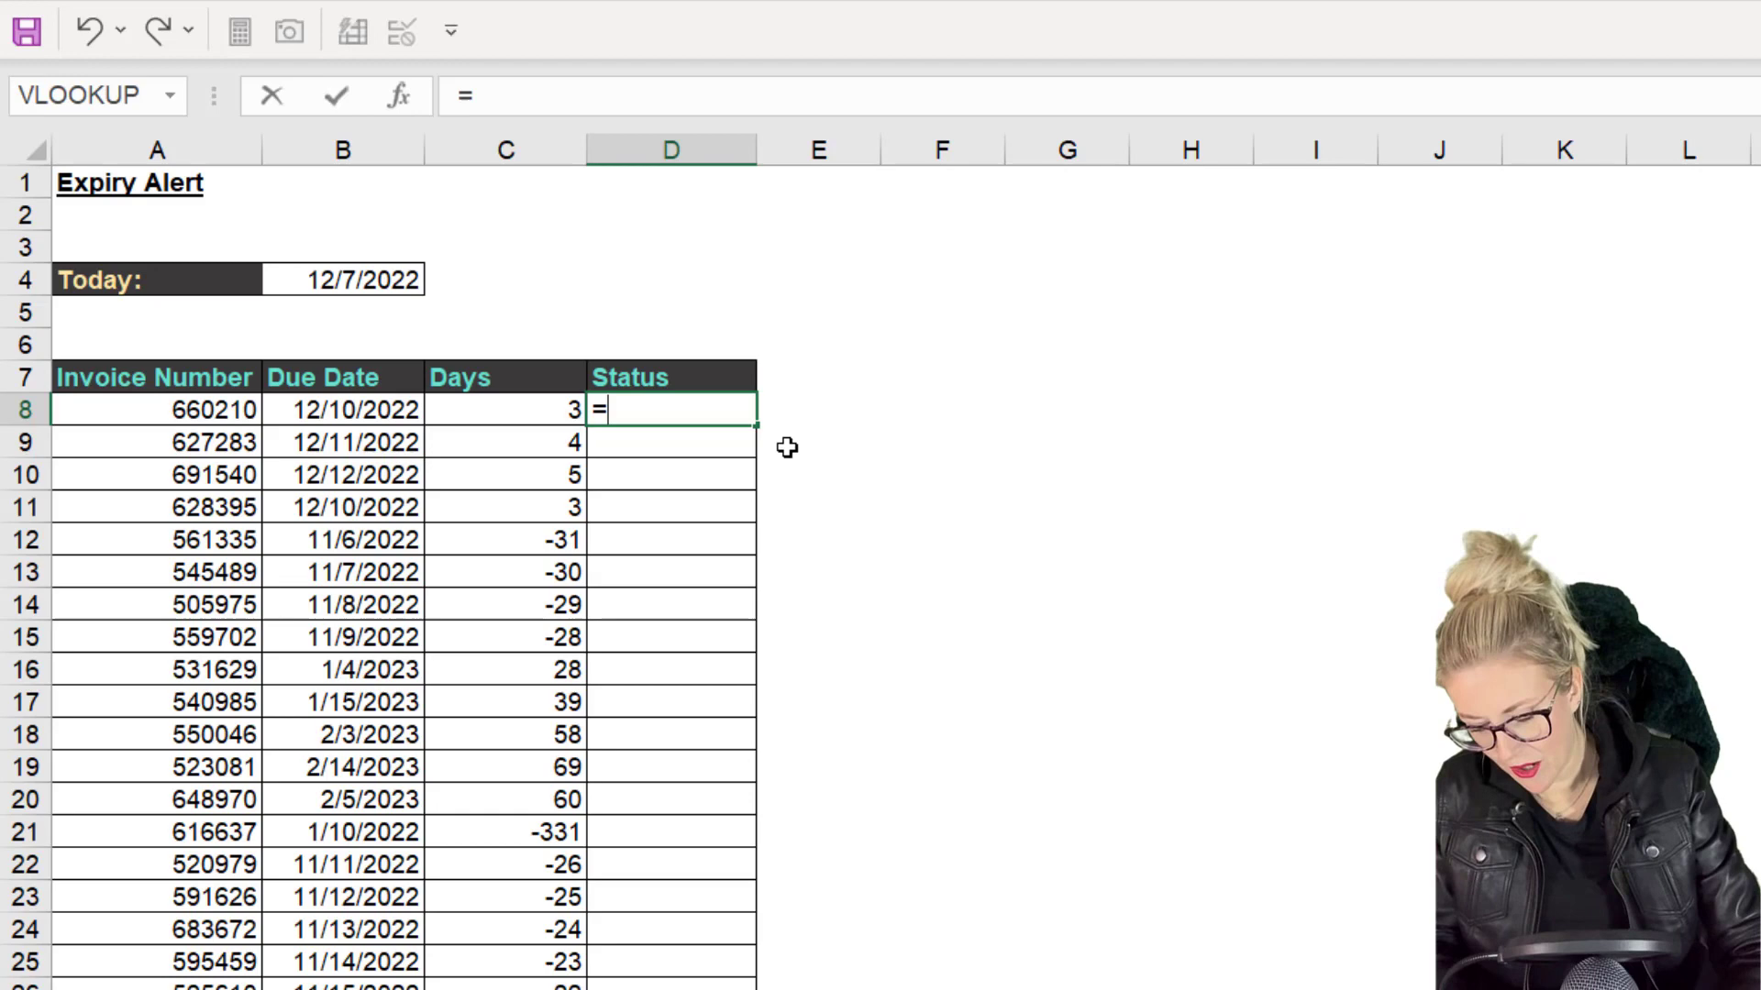
type("IF(")
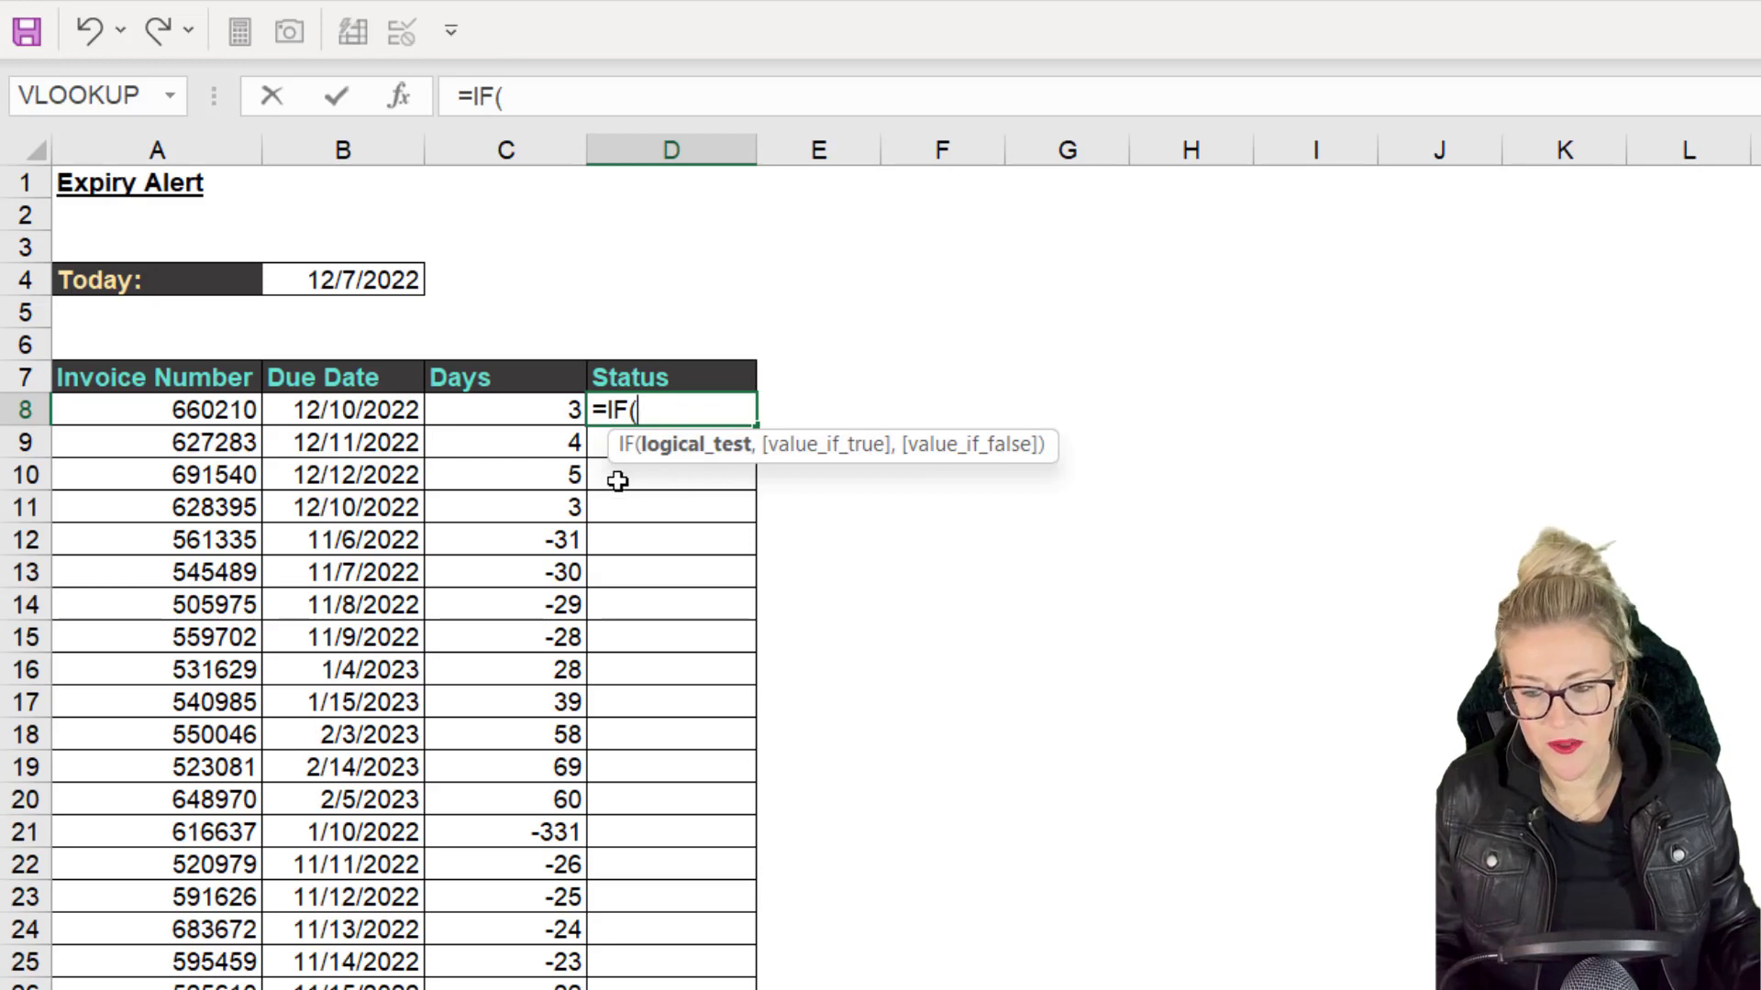
left_click(528, 414)
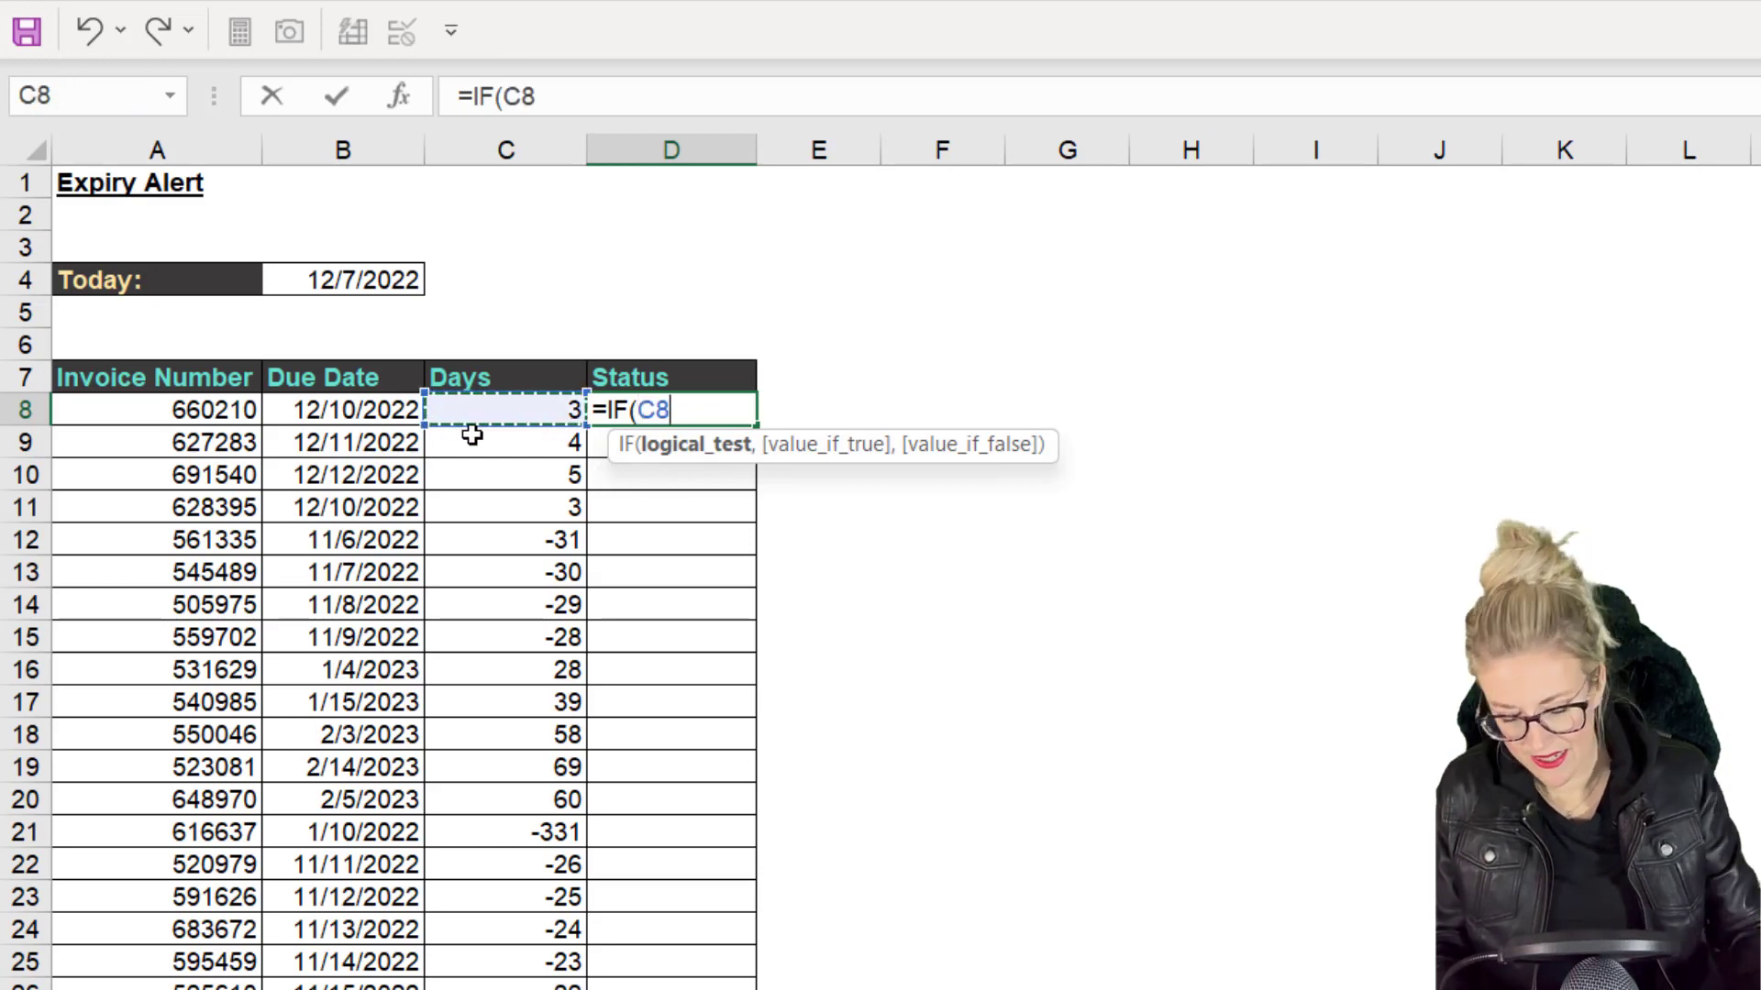
type("<")
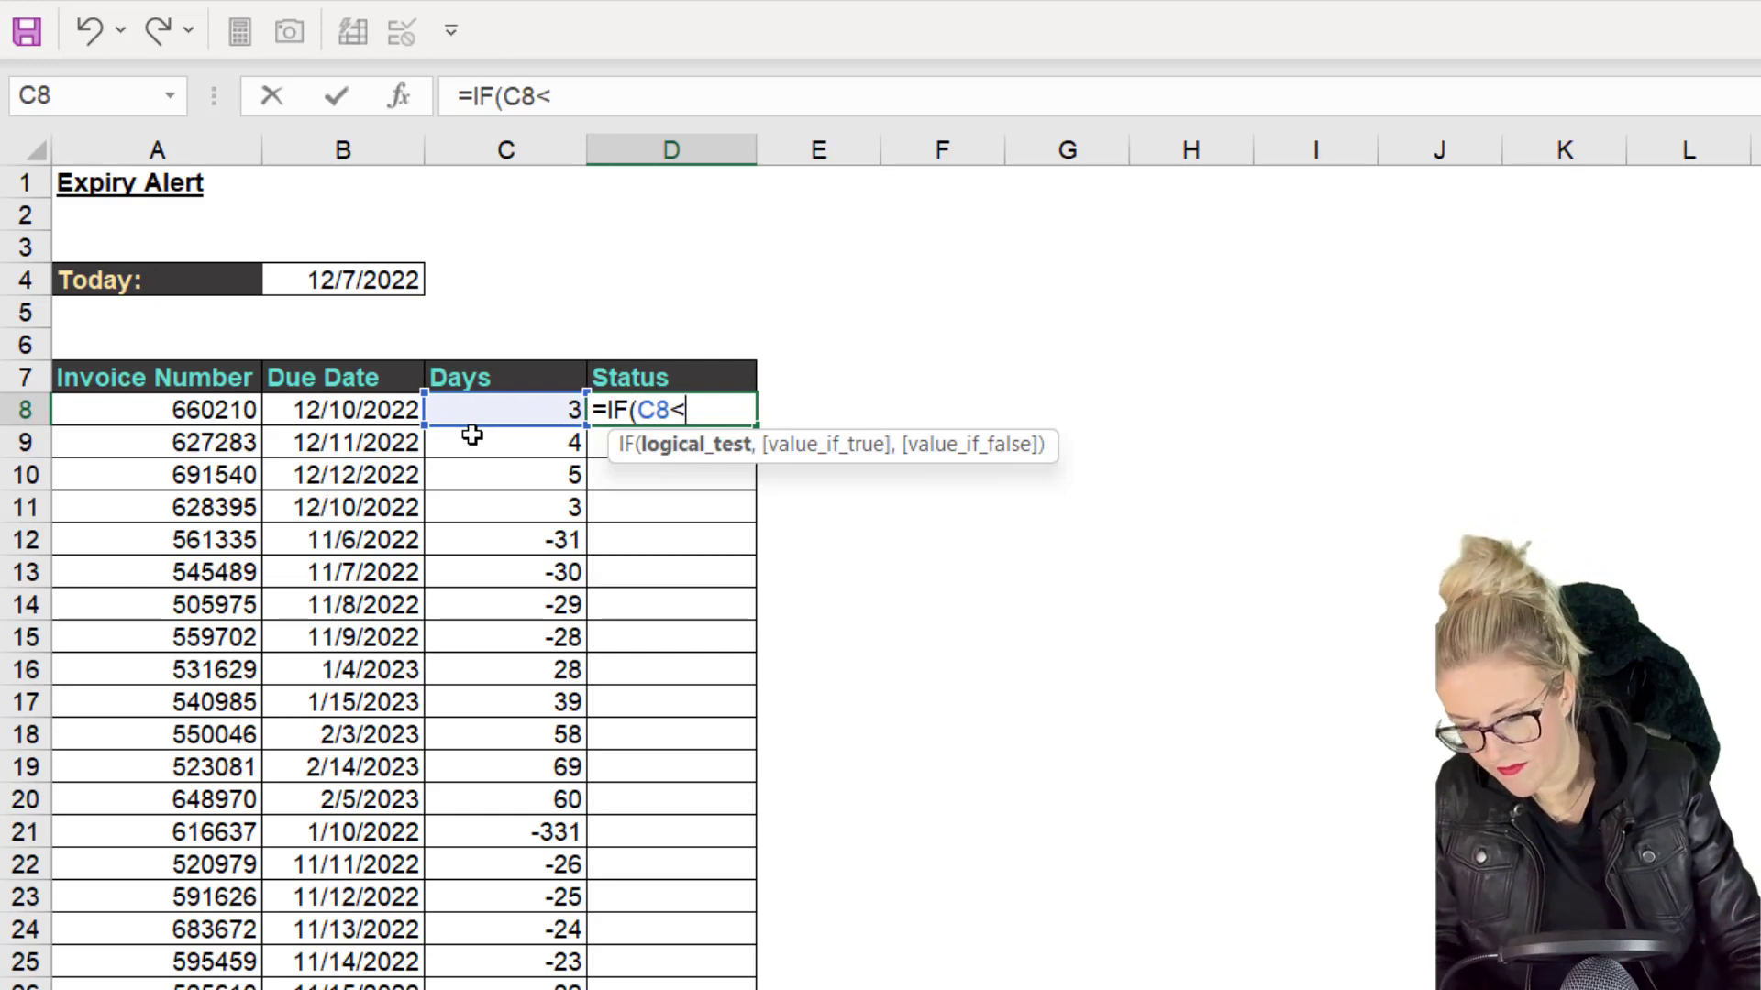
type("0")
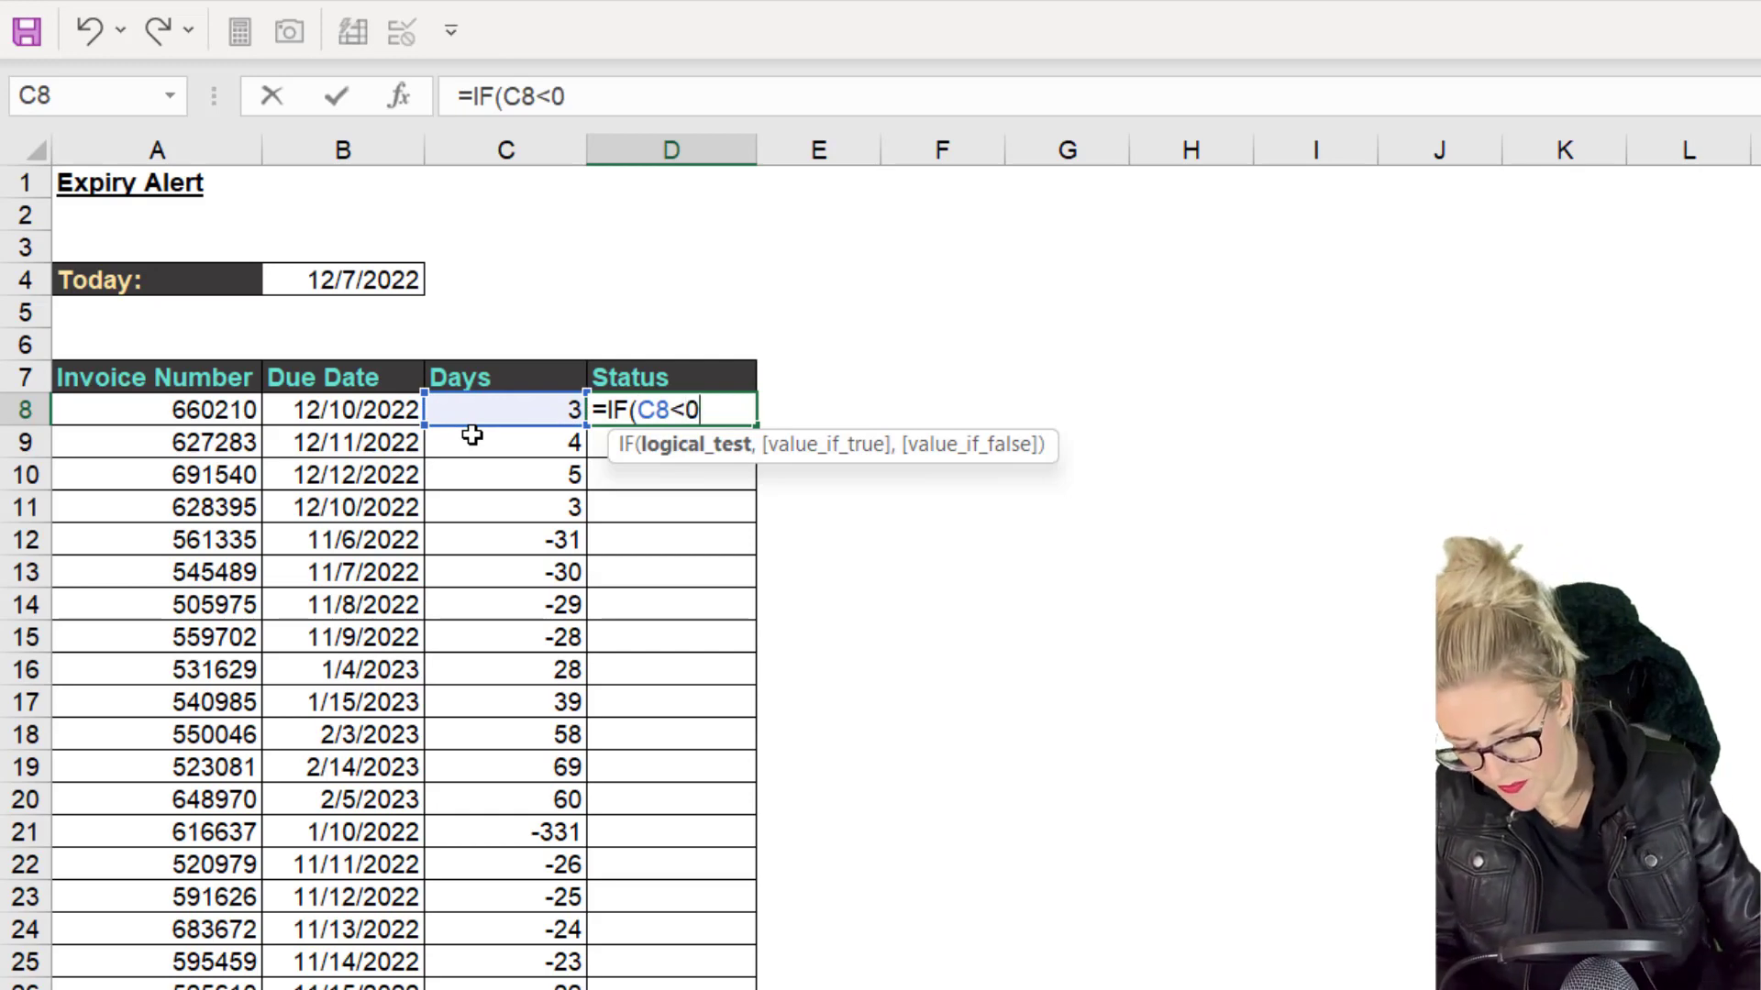
type(",\"")
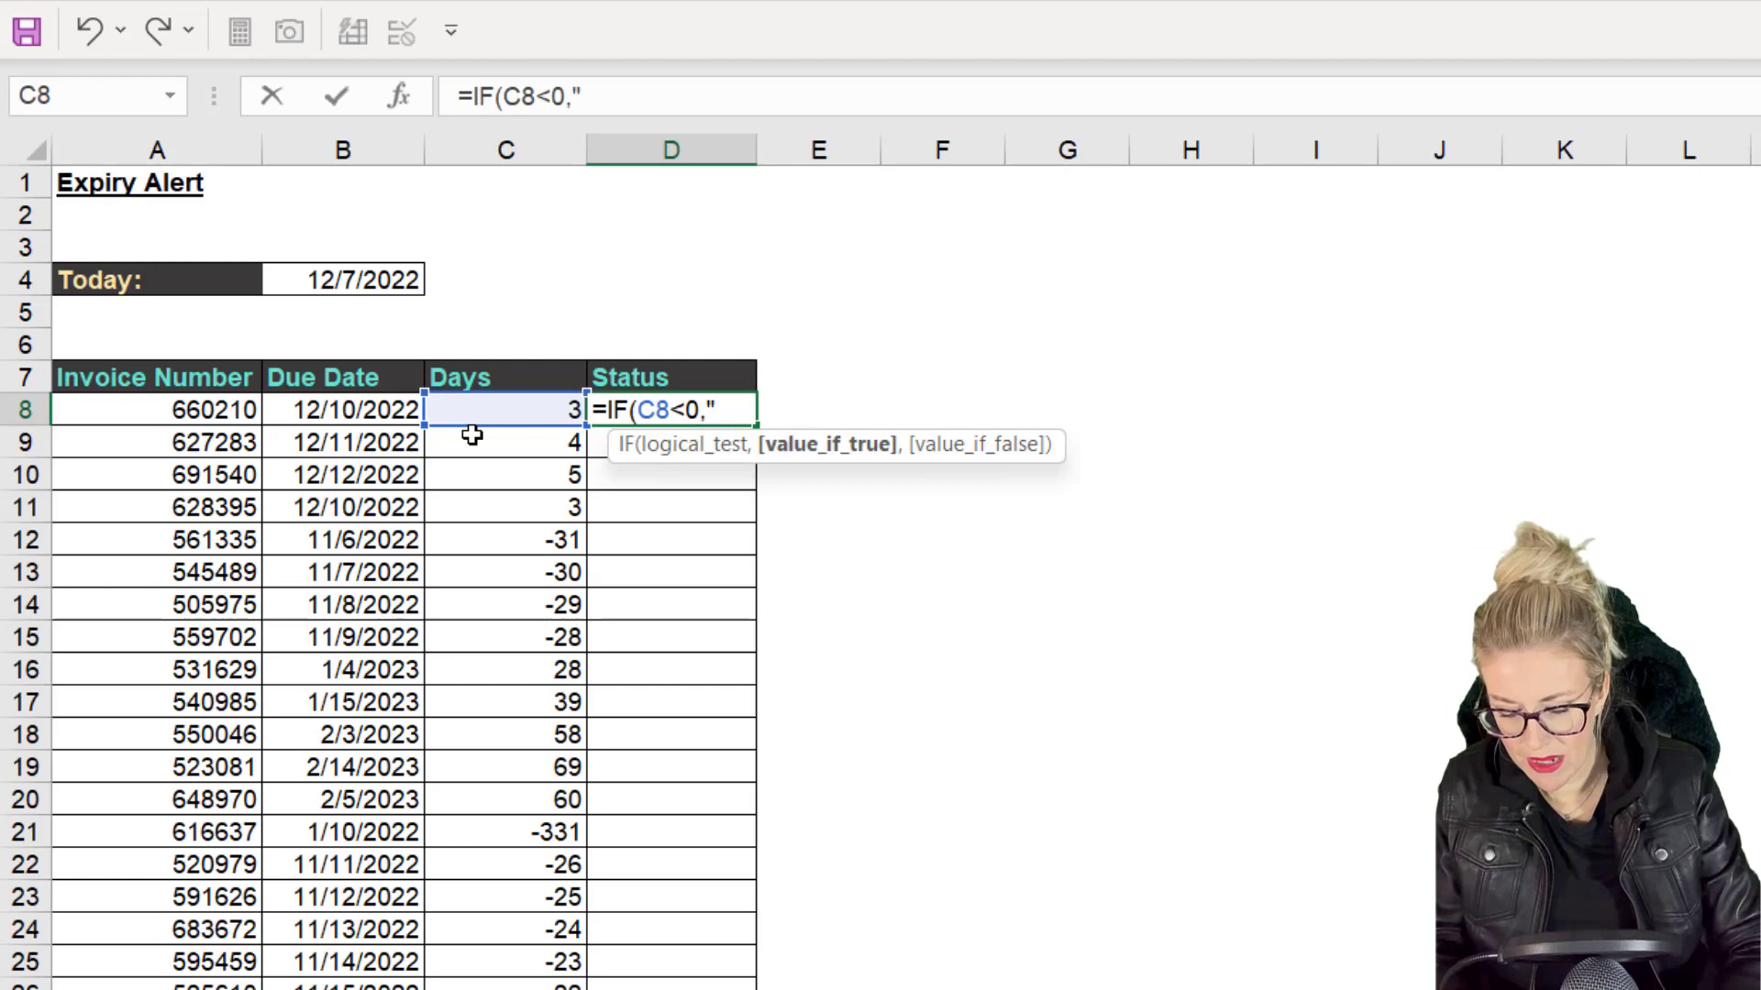
type("Expired")
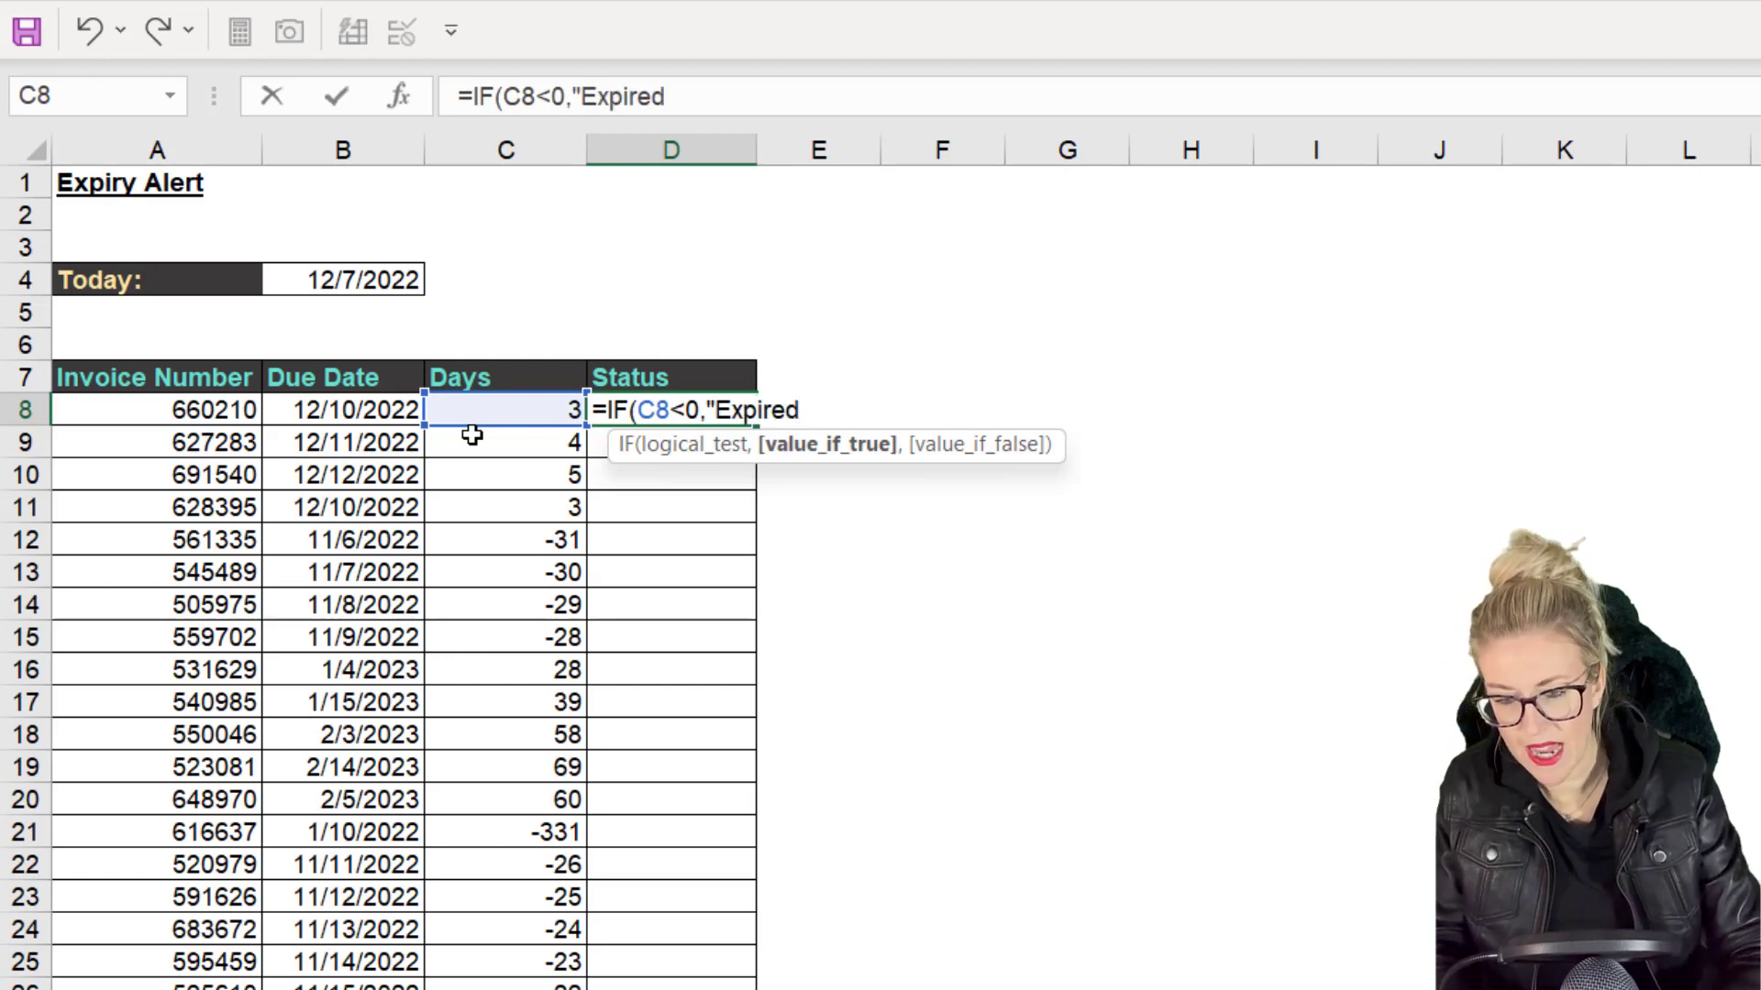
type("\"")
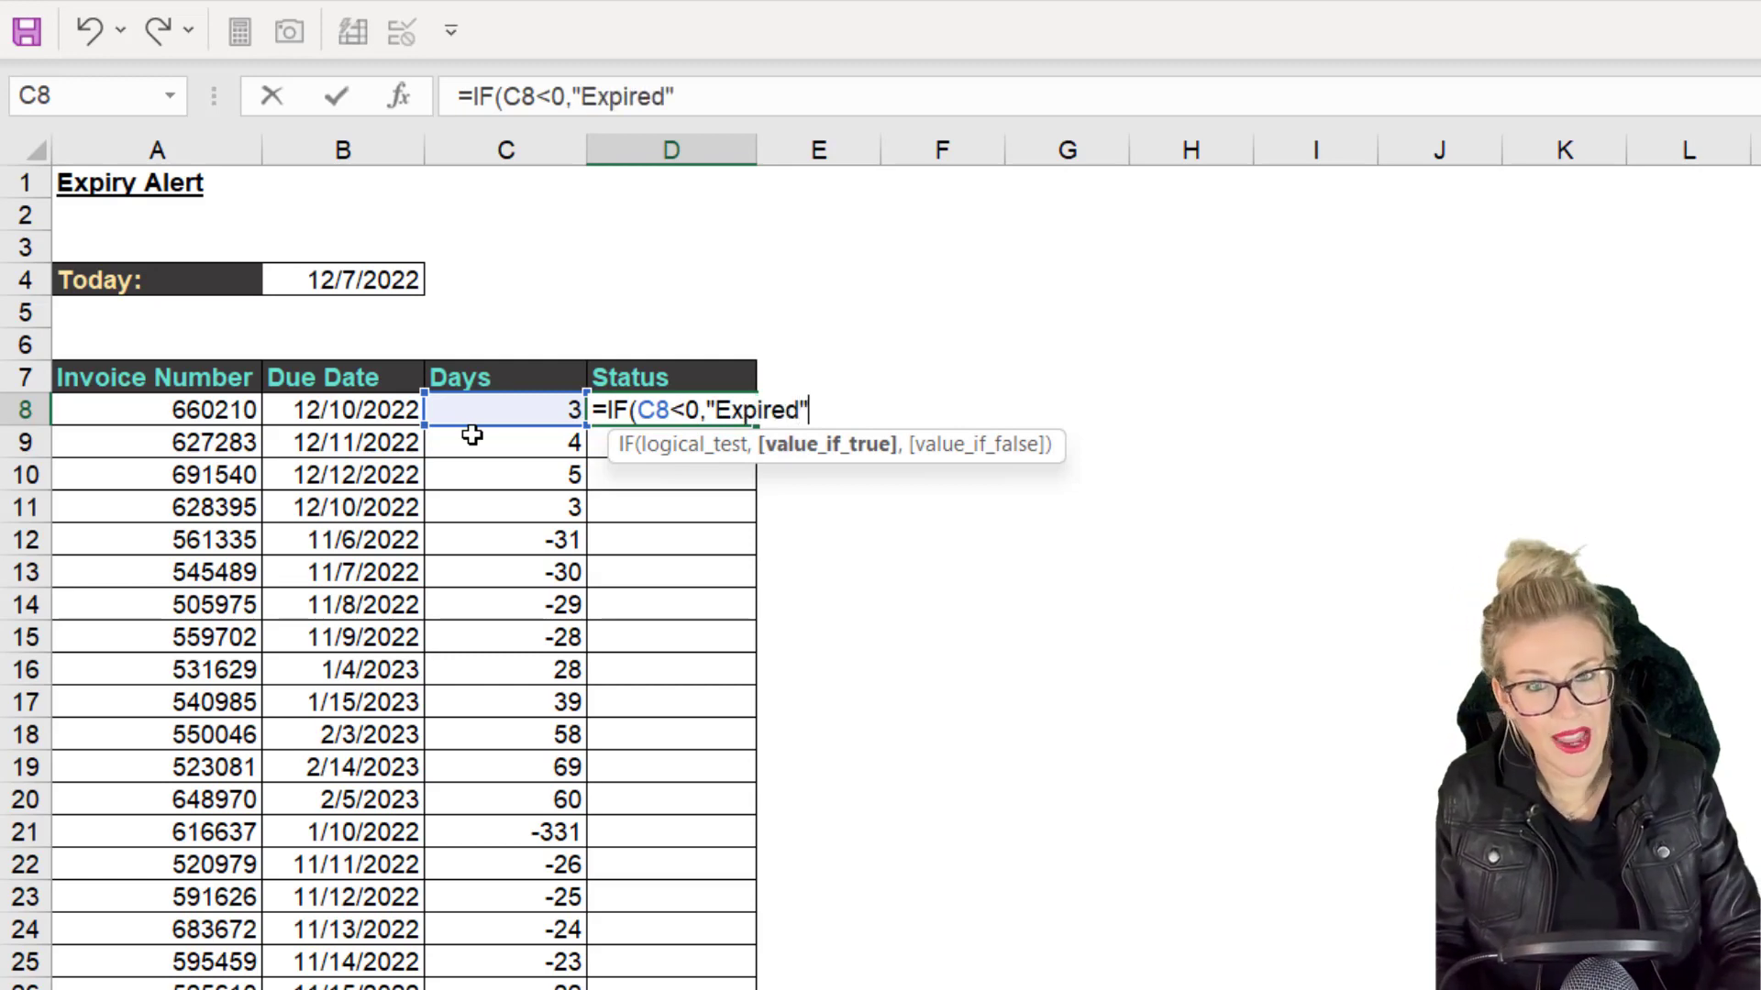
type(",")
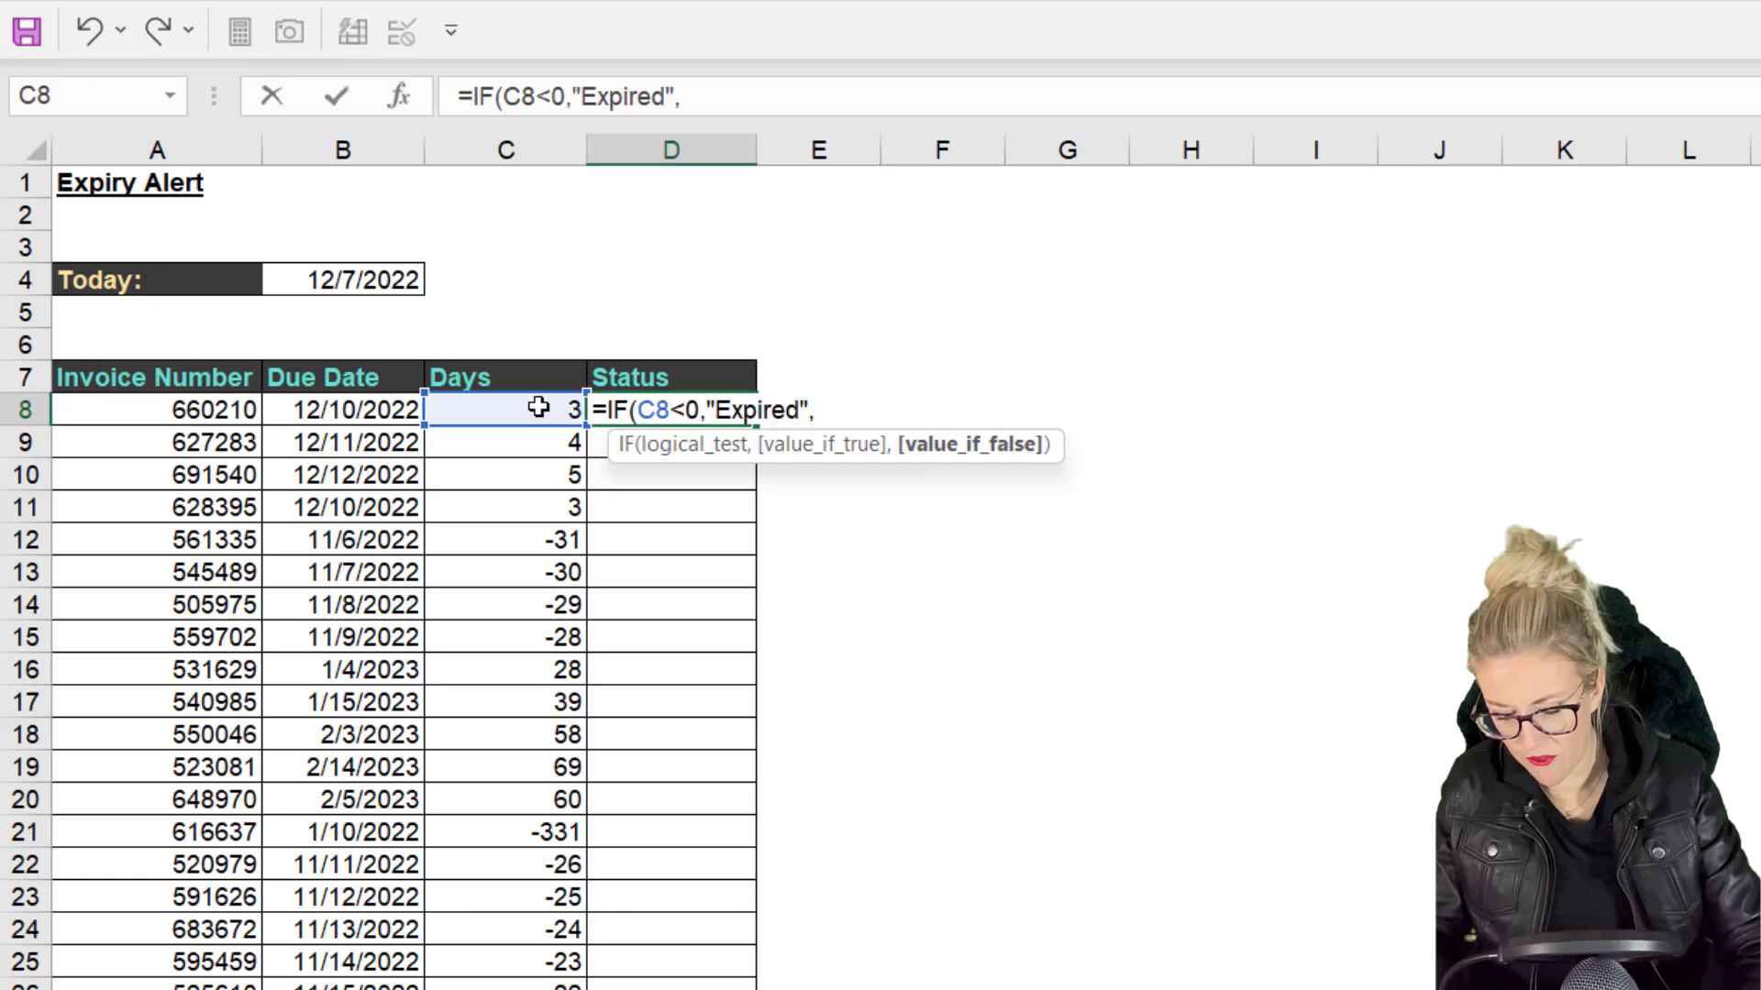
- Add the nested test IF(C8<=30,"Expiring Soon","OK") to D8's Status formula
type("IF(")
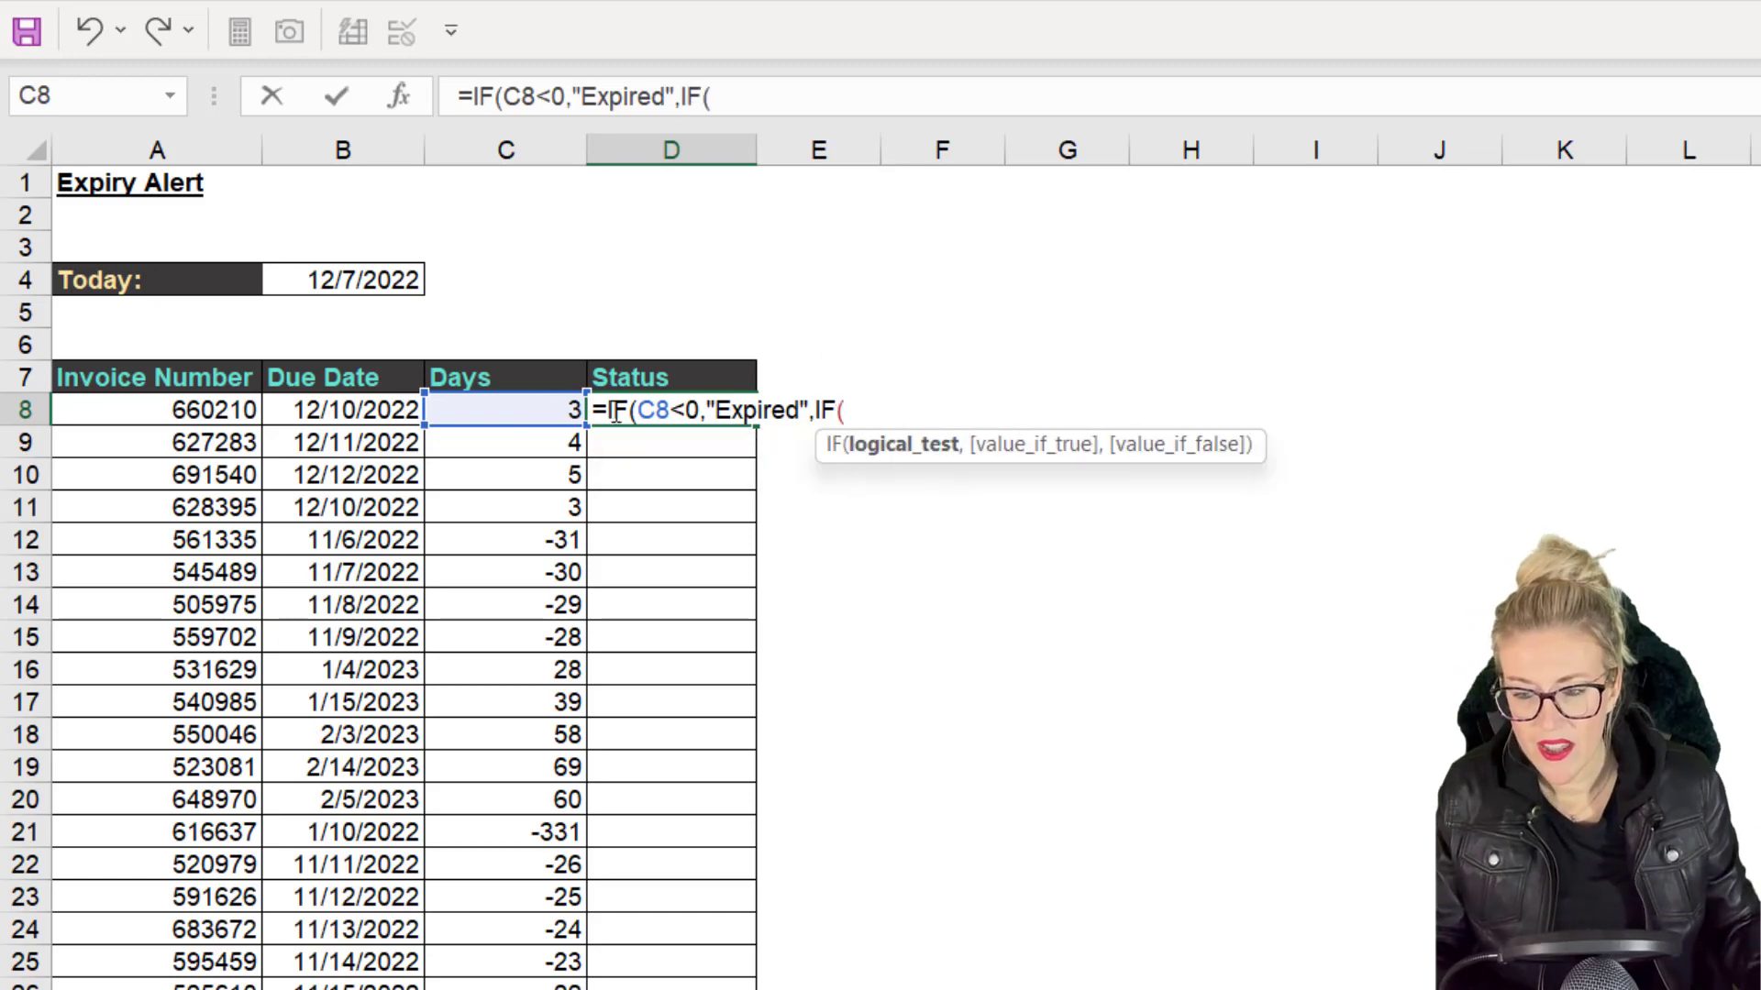
left_click(527, 409)
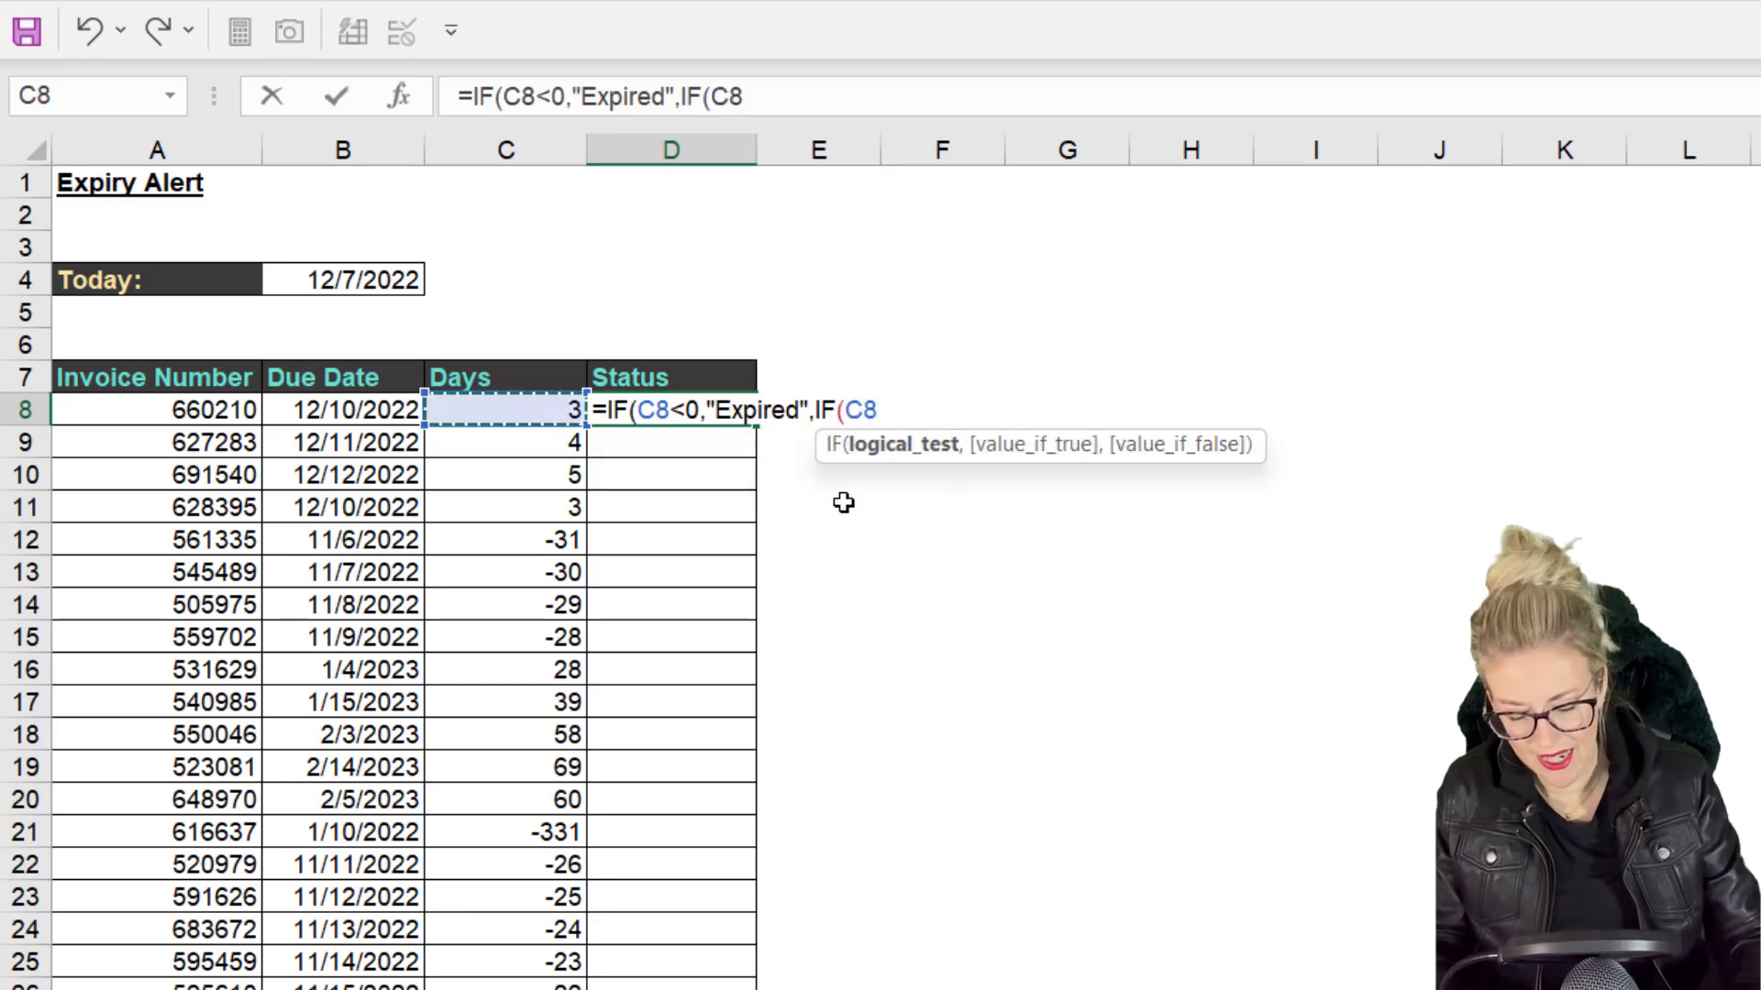
type("<")
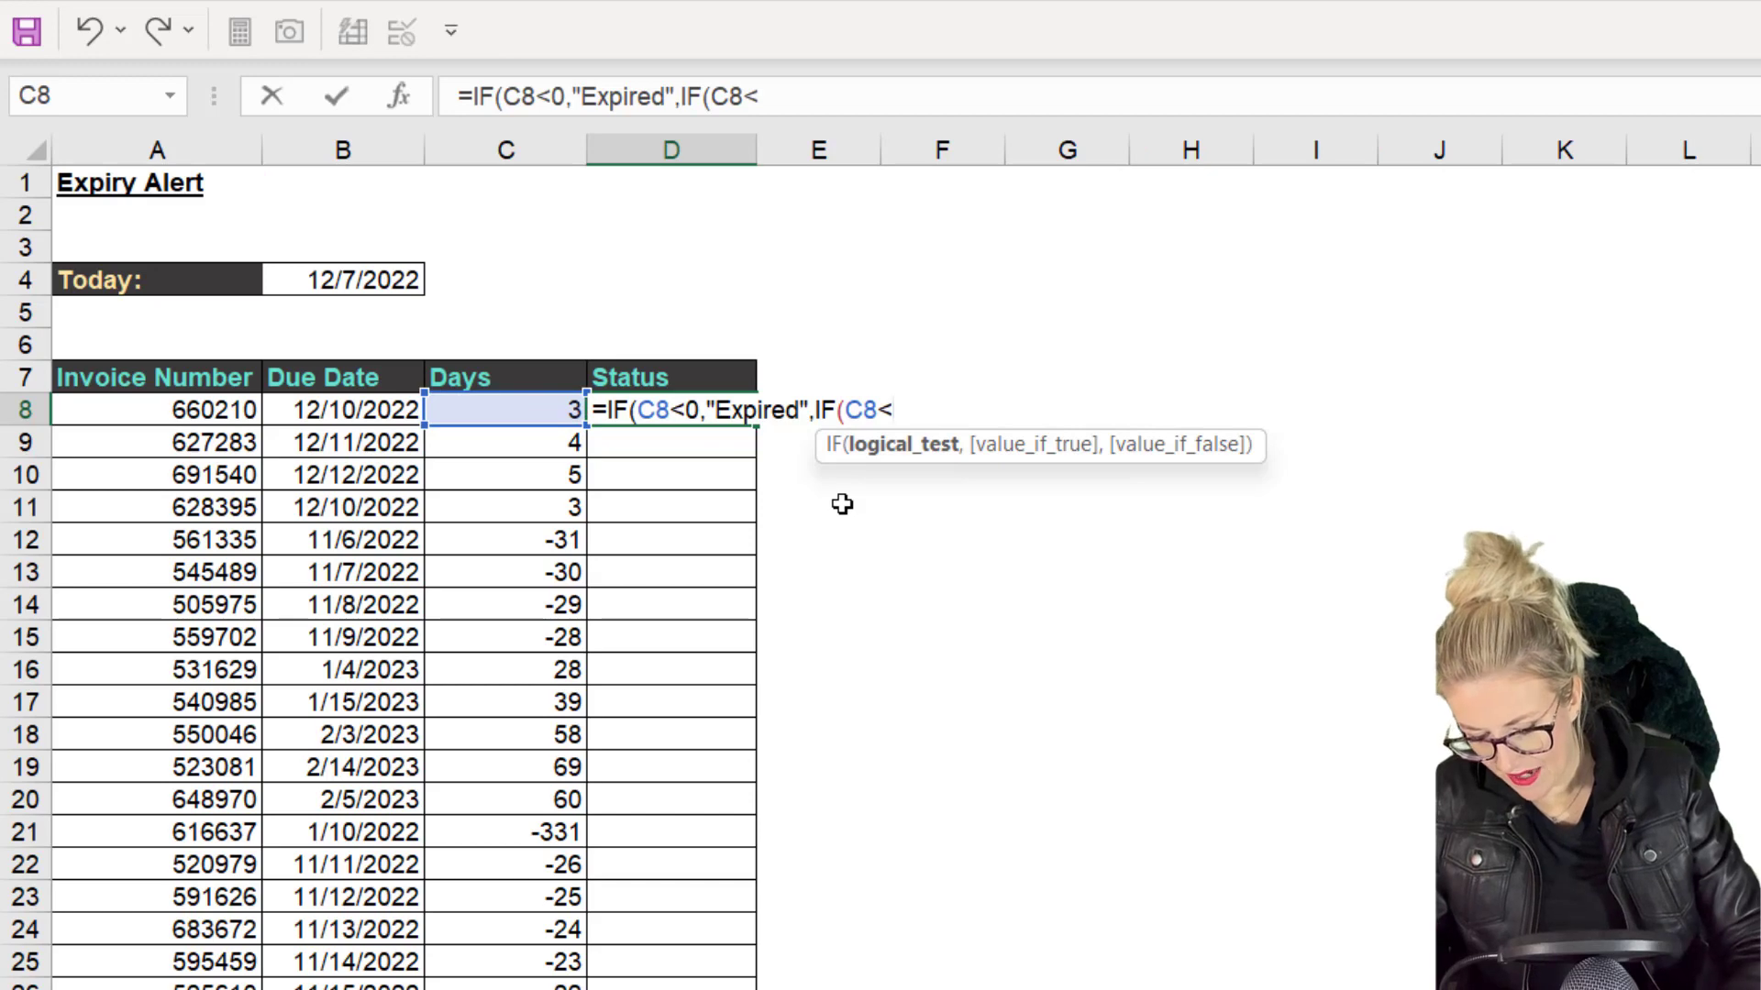
type("=30")
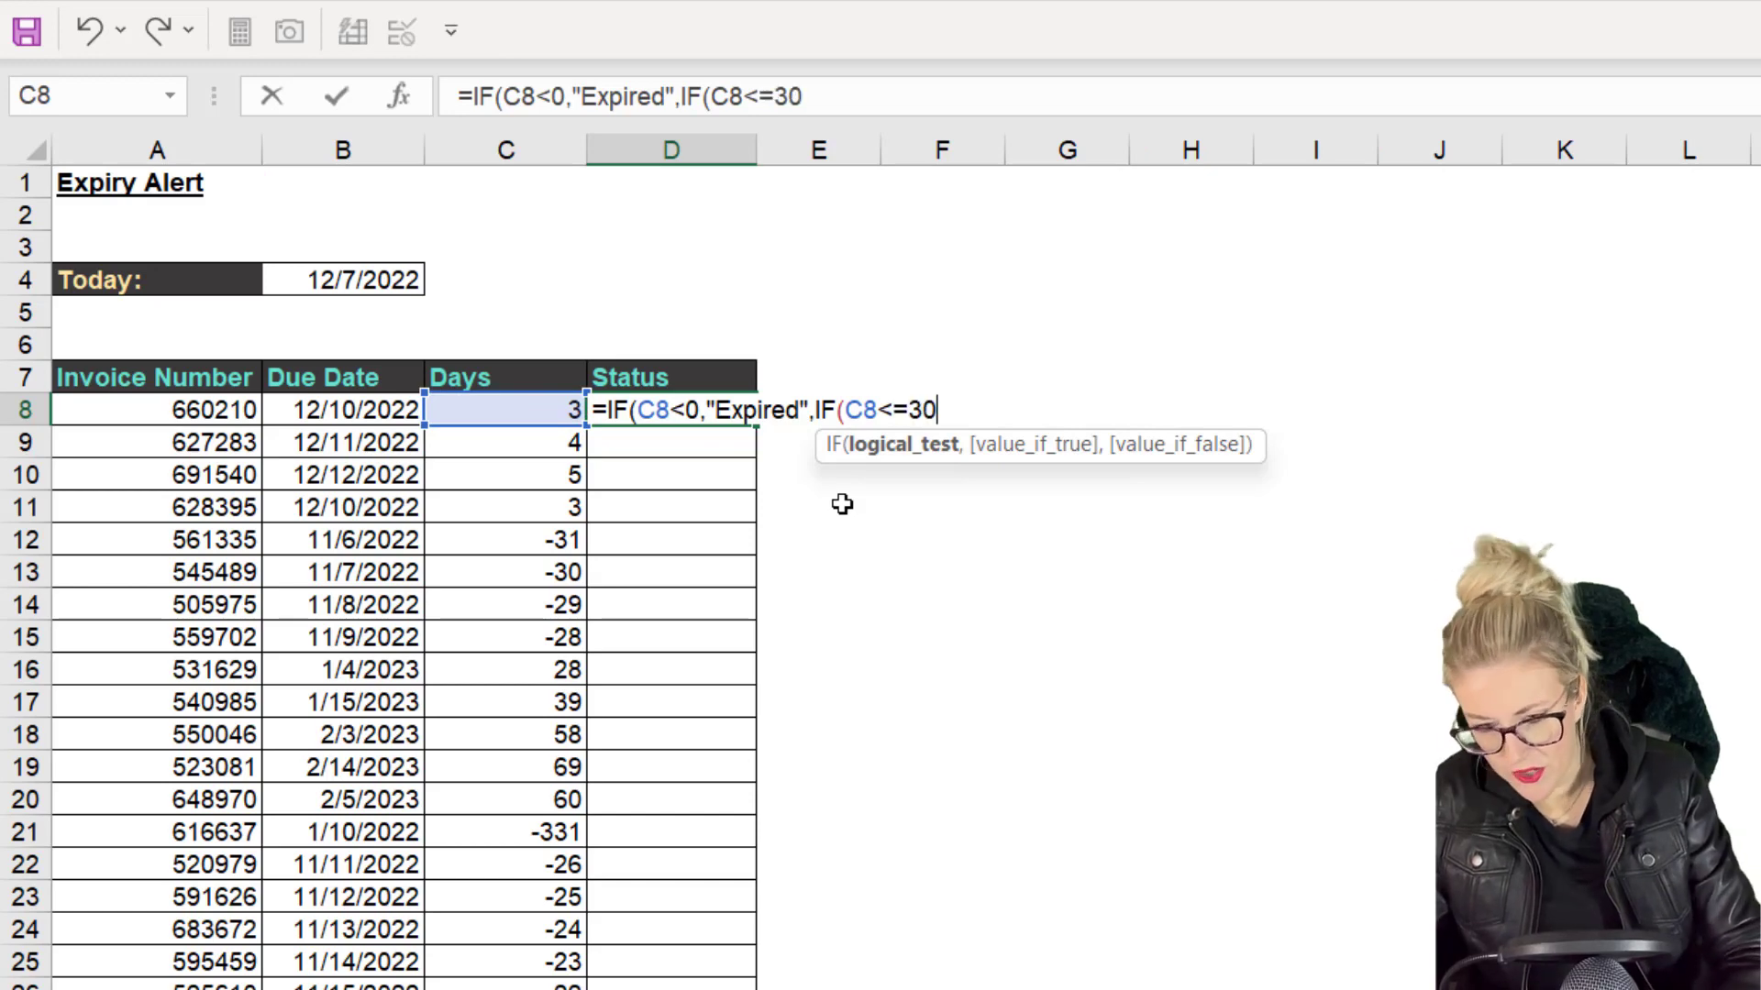
type(",\"")
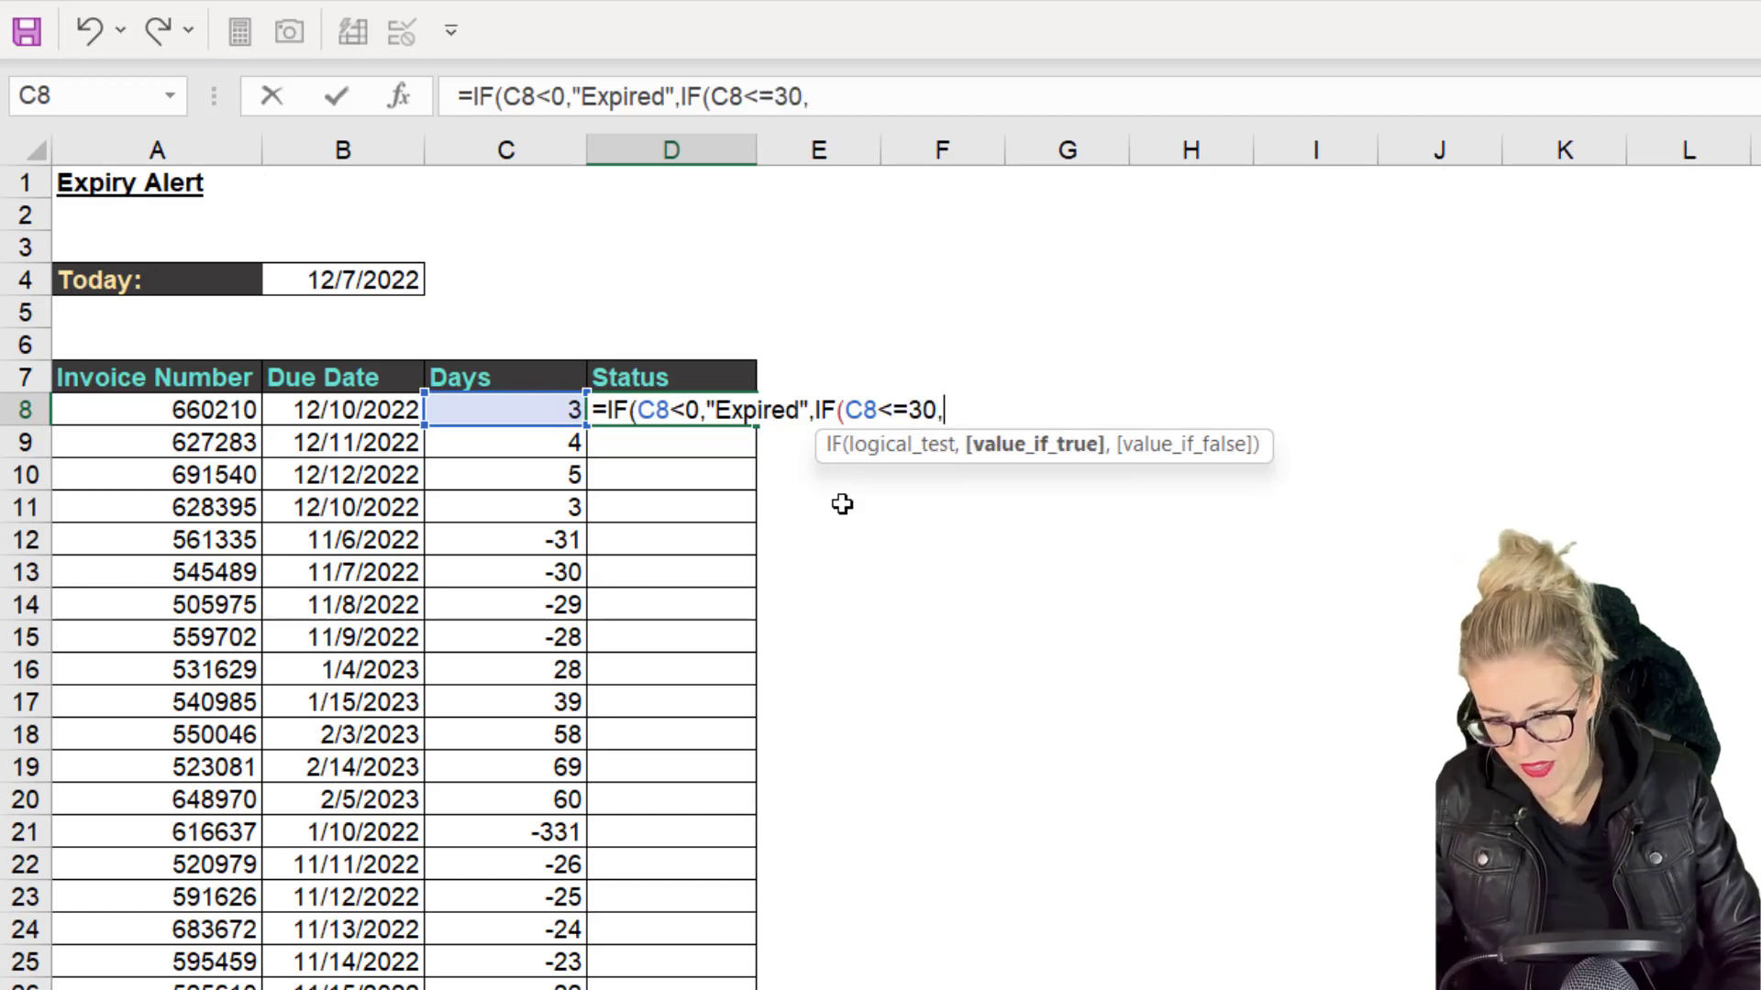
type("Expir")
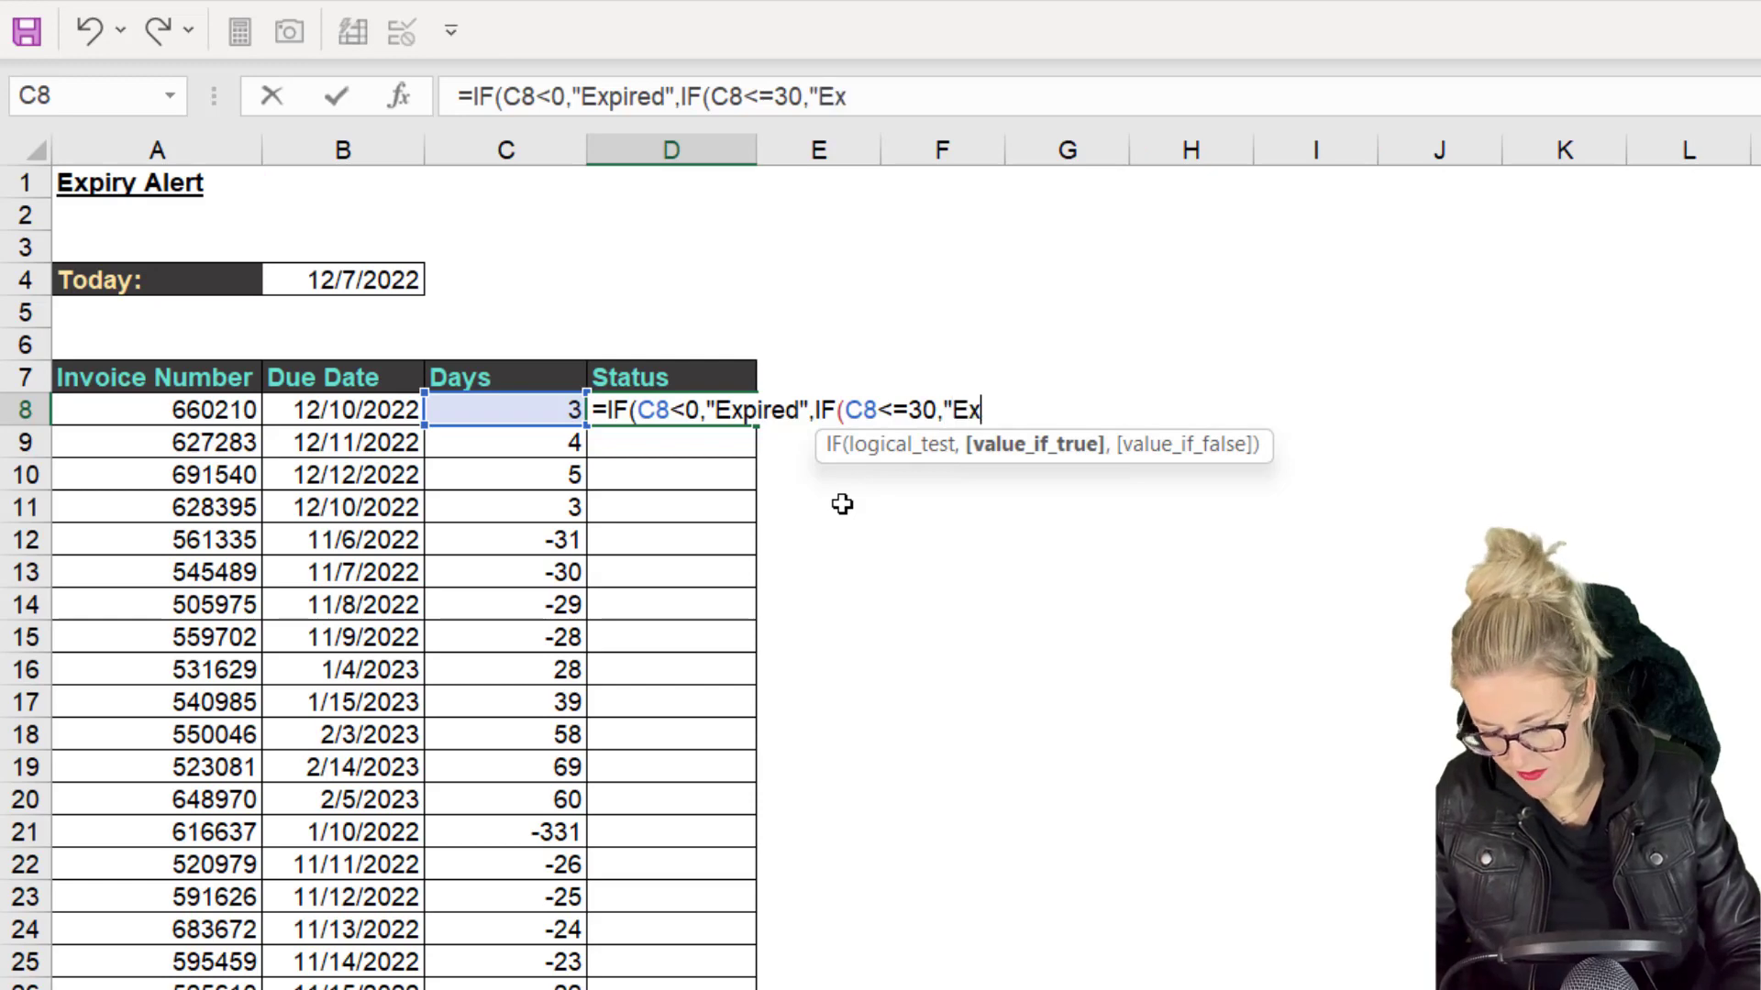
type("ing ")
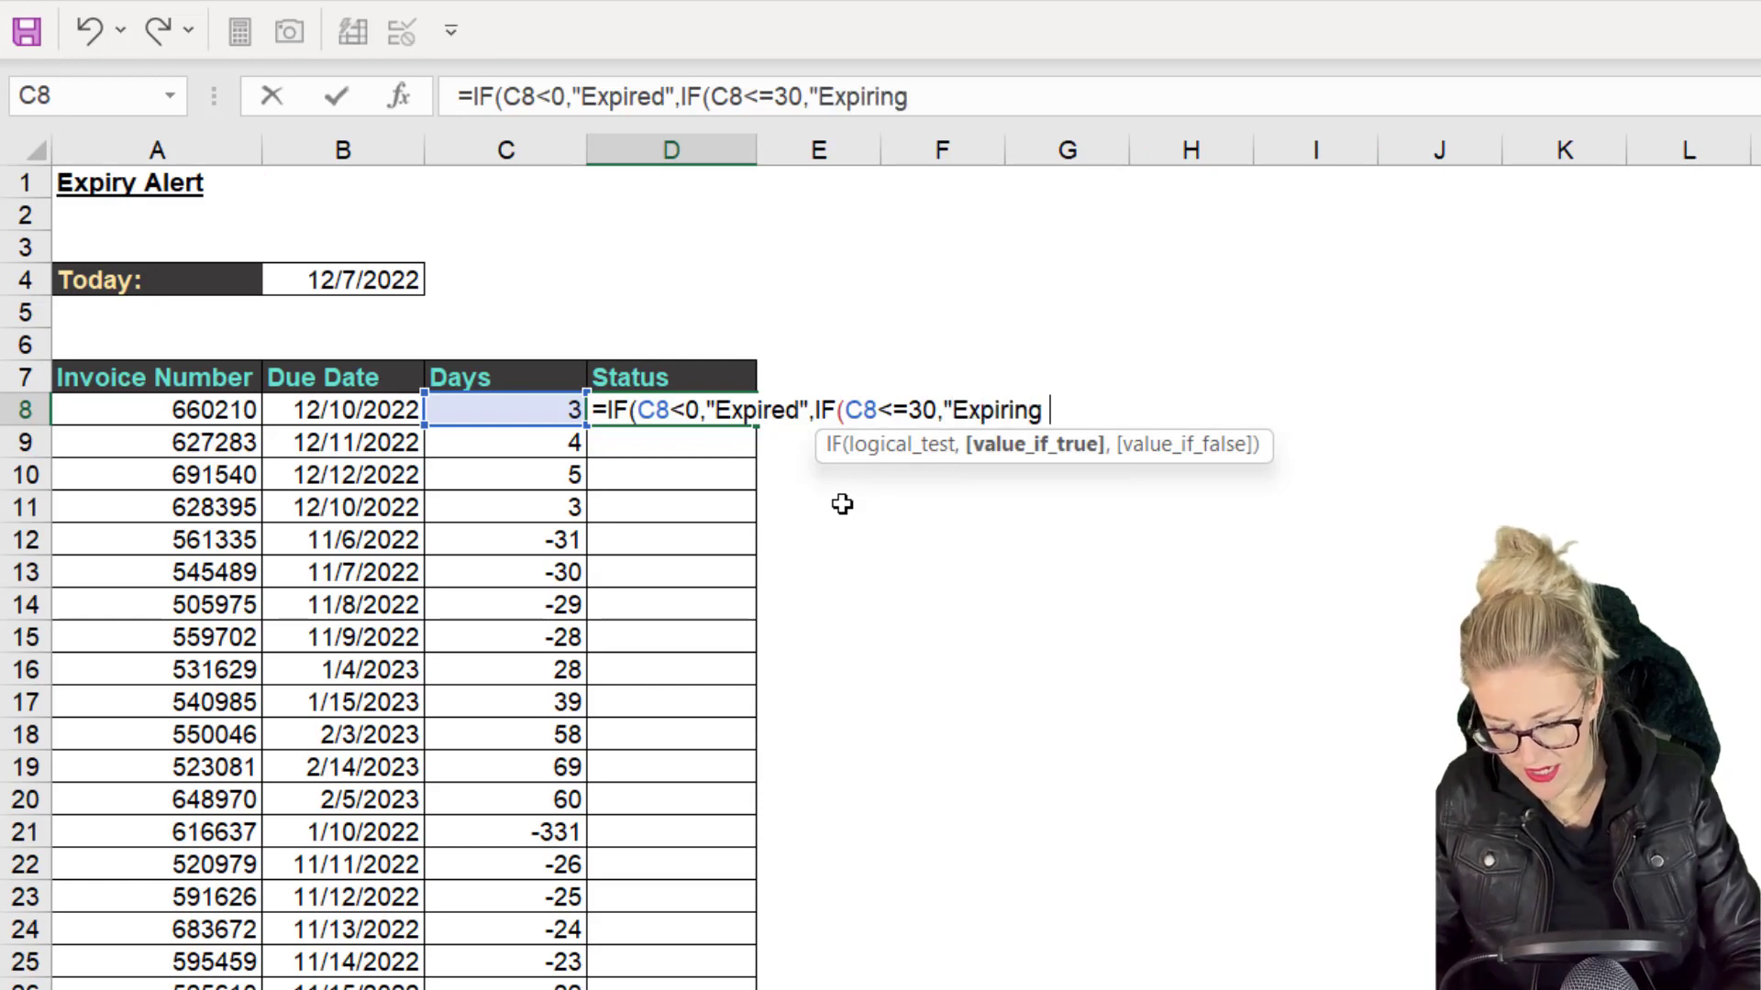
type("Soon\"")
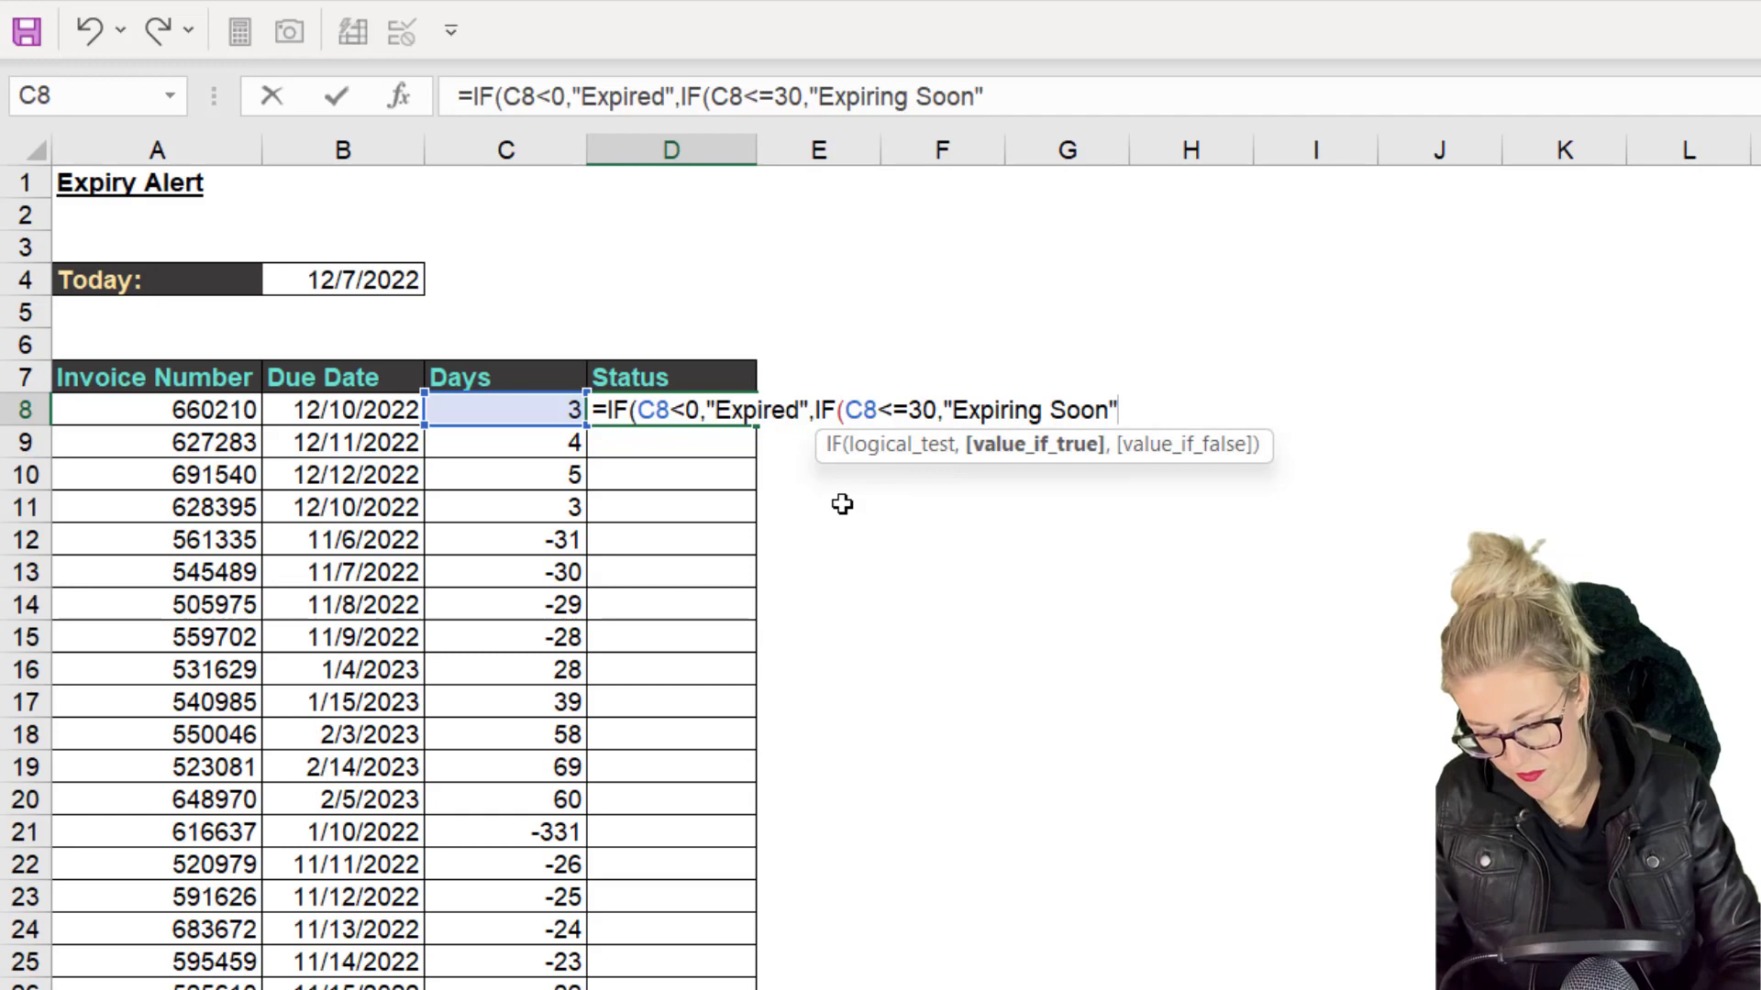
type(",")
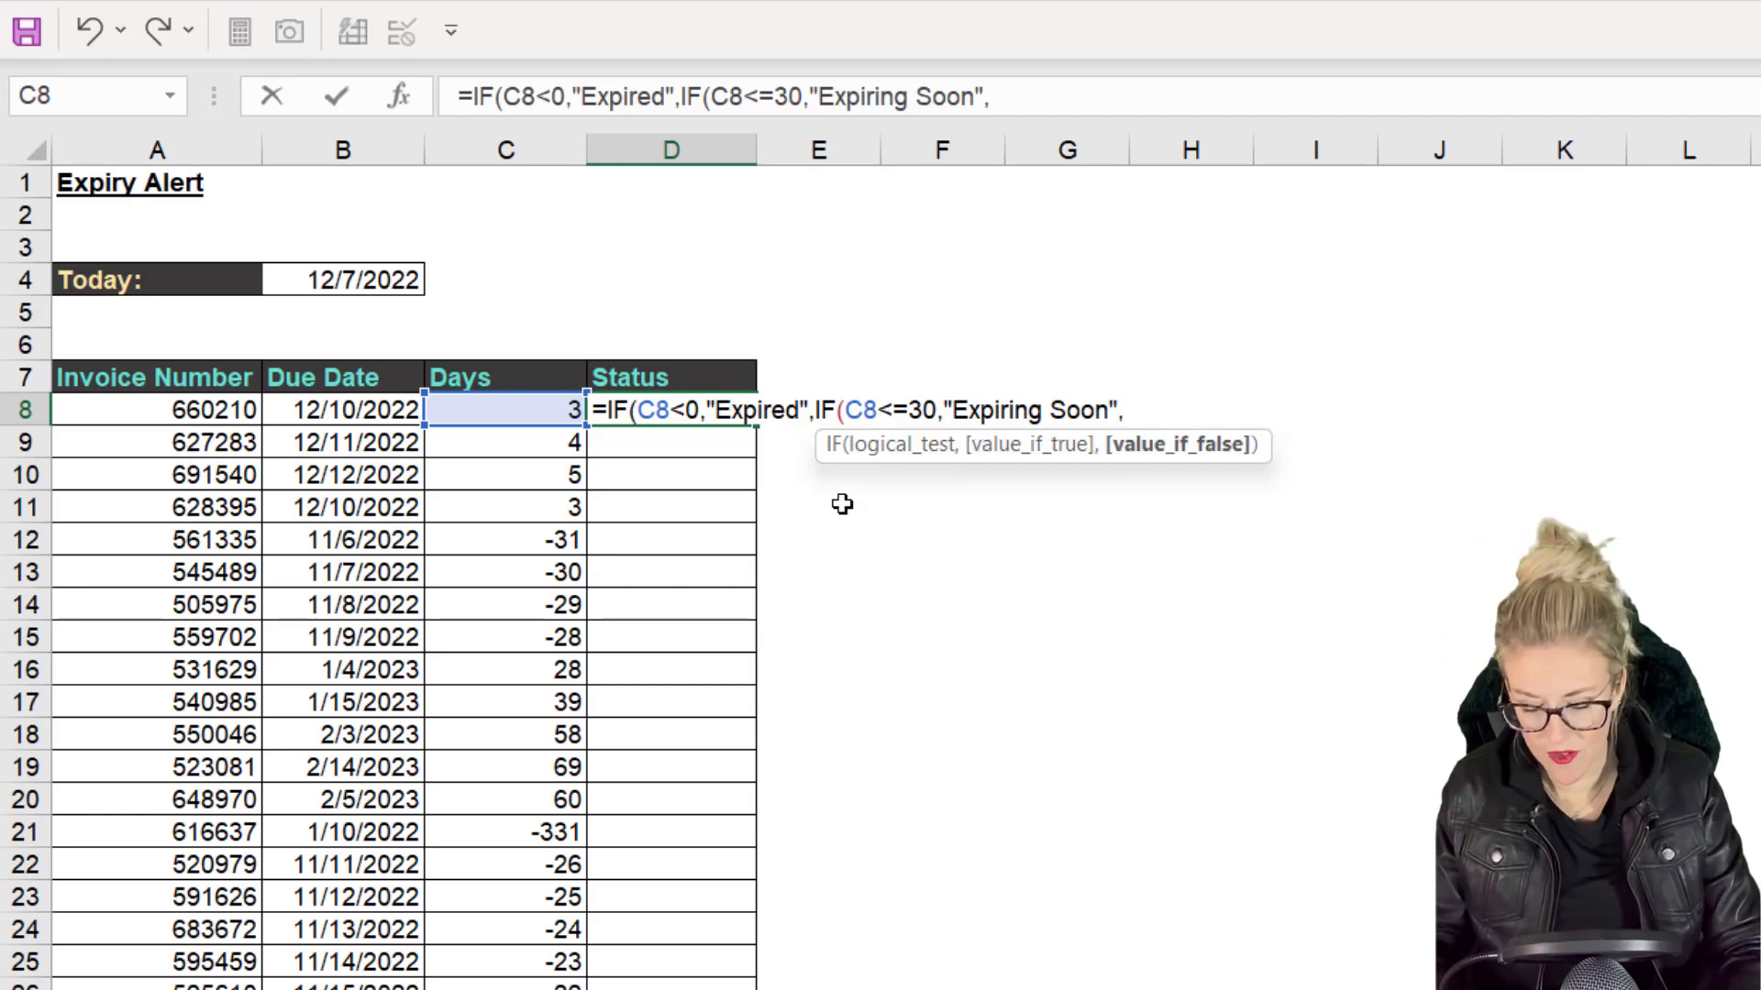
type("\"")
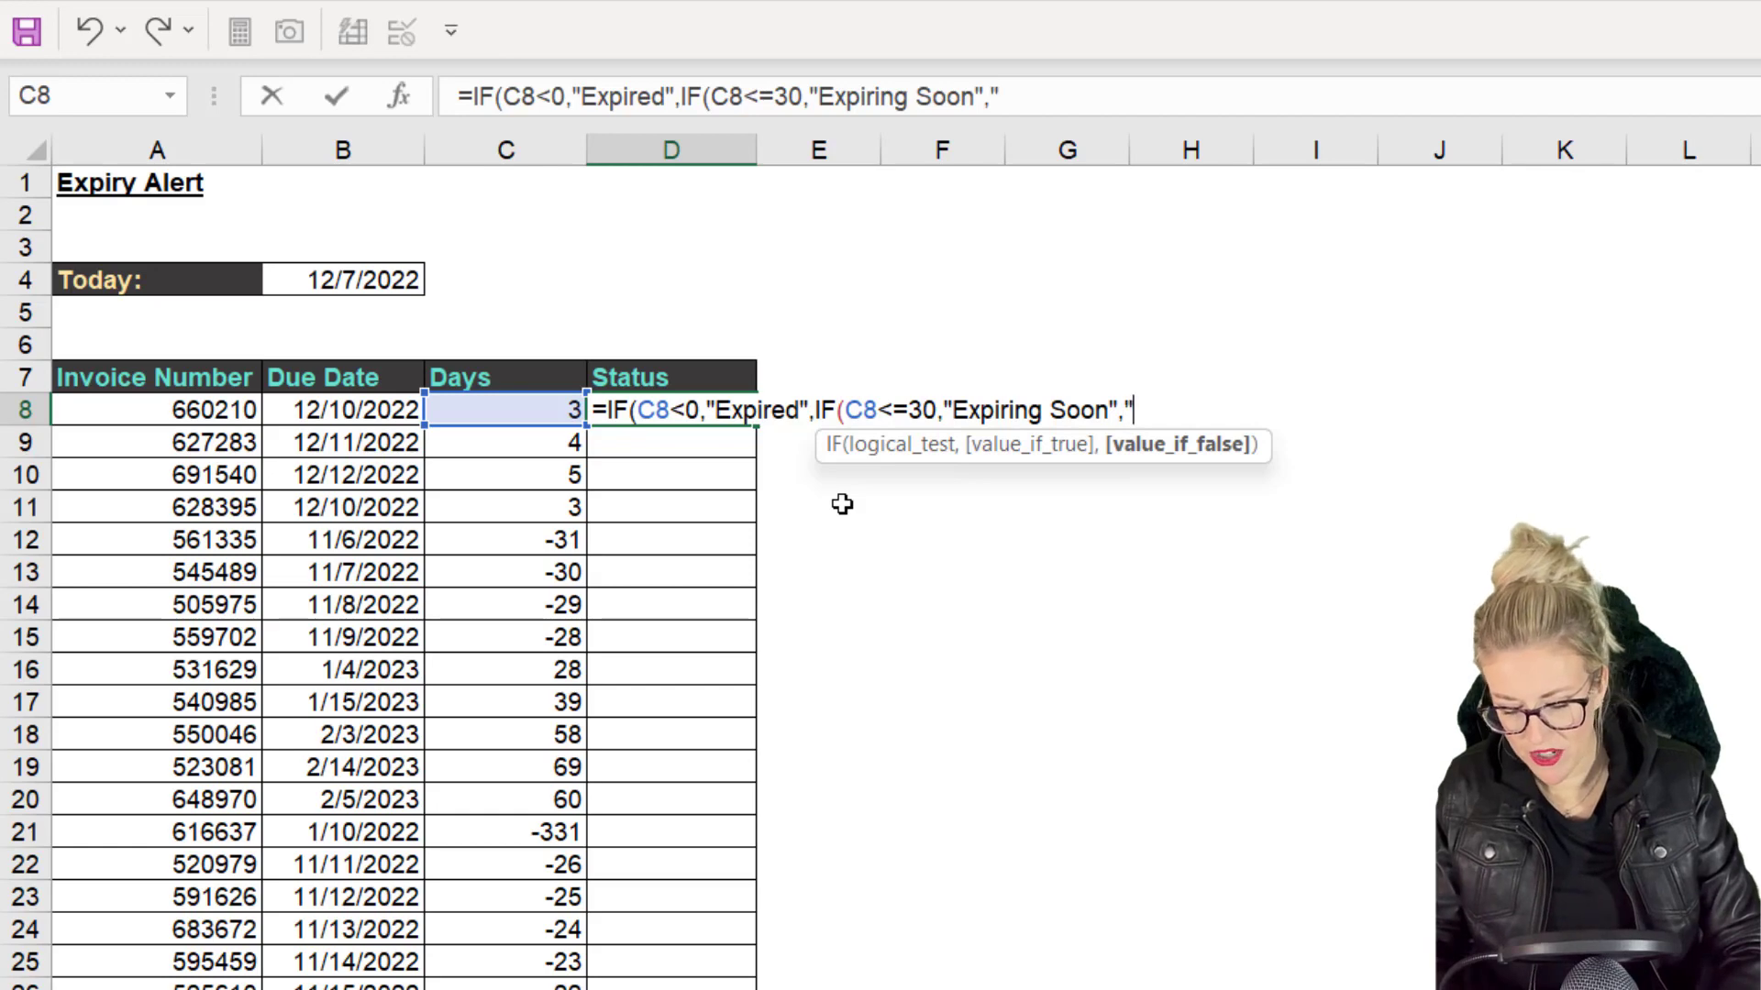
type("OK\"")
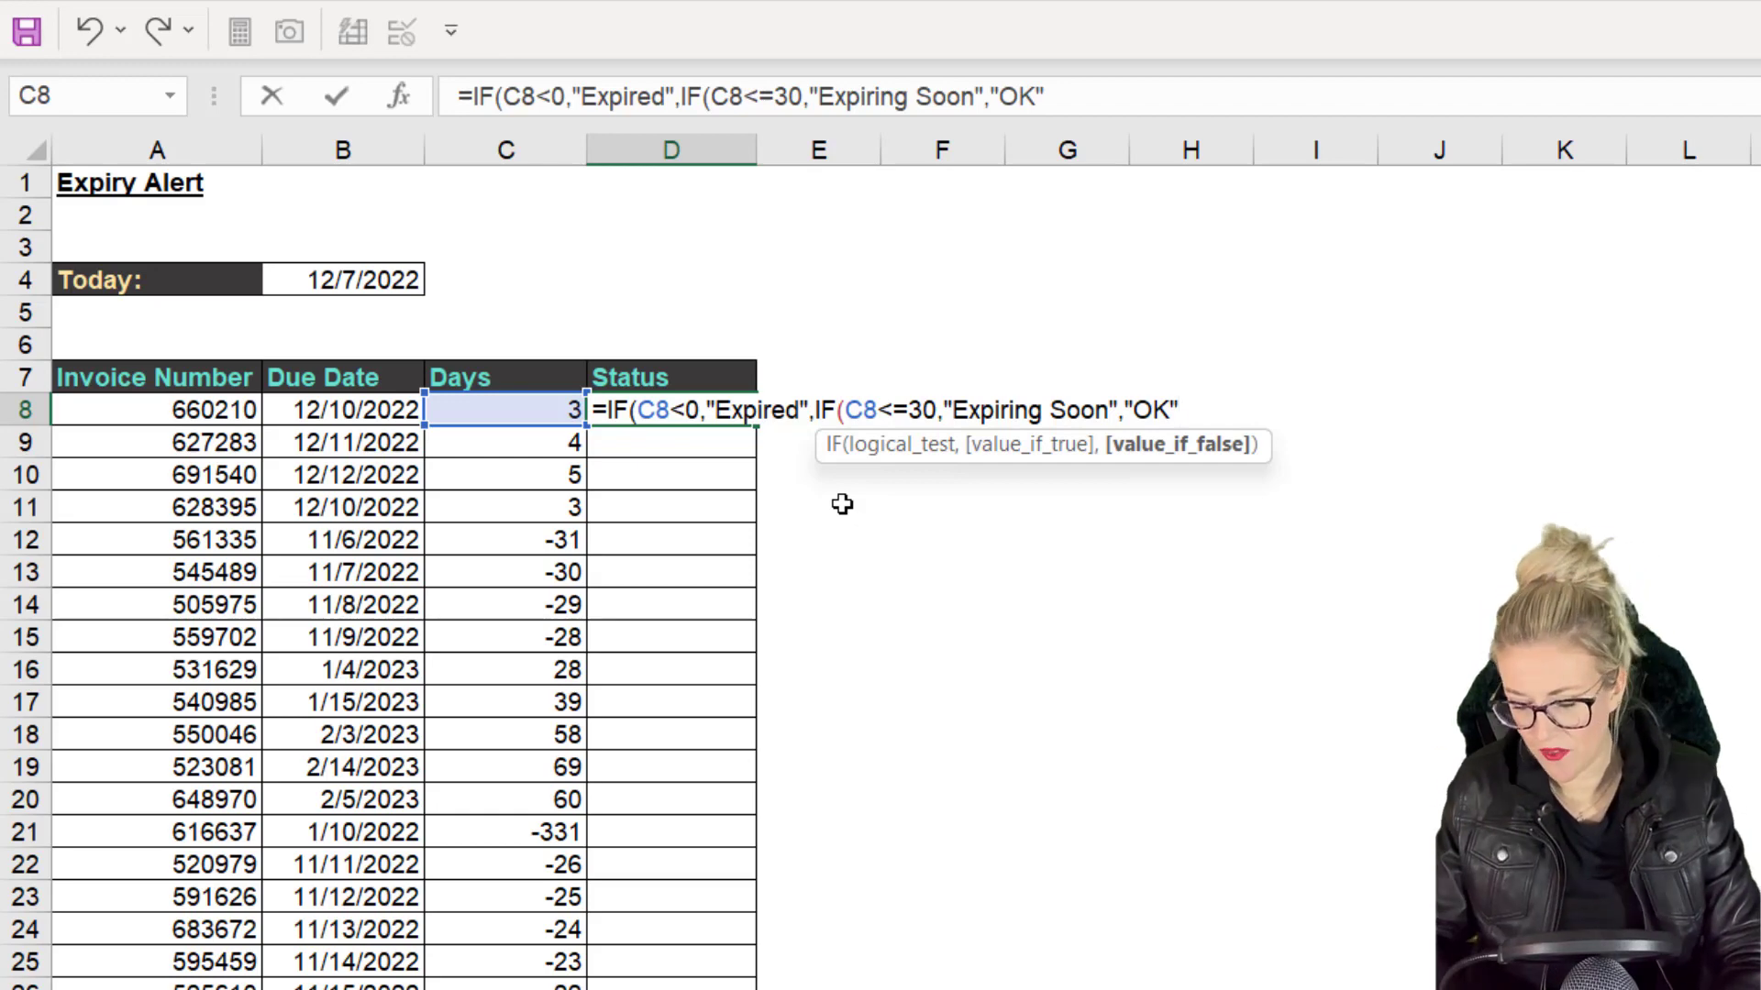
- Close and commit D8's nested IF formula, then fill it down the Status column
type("))")
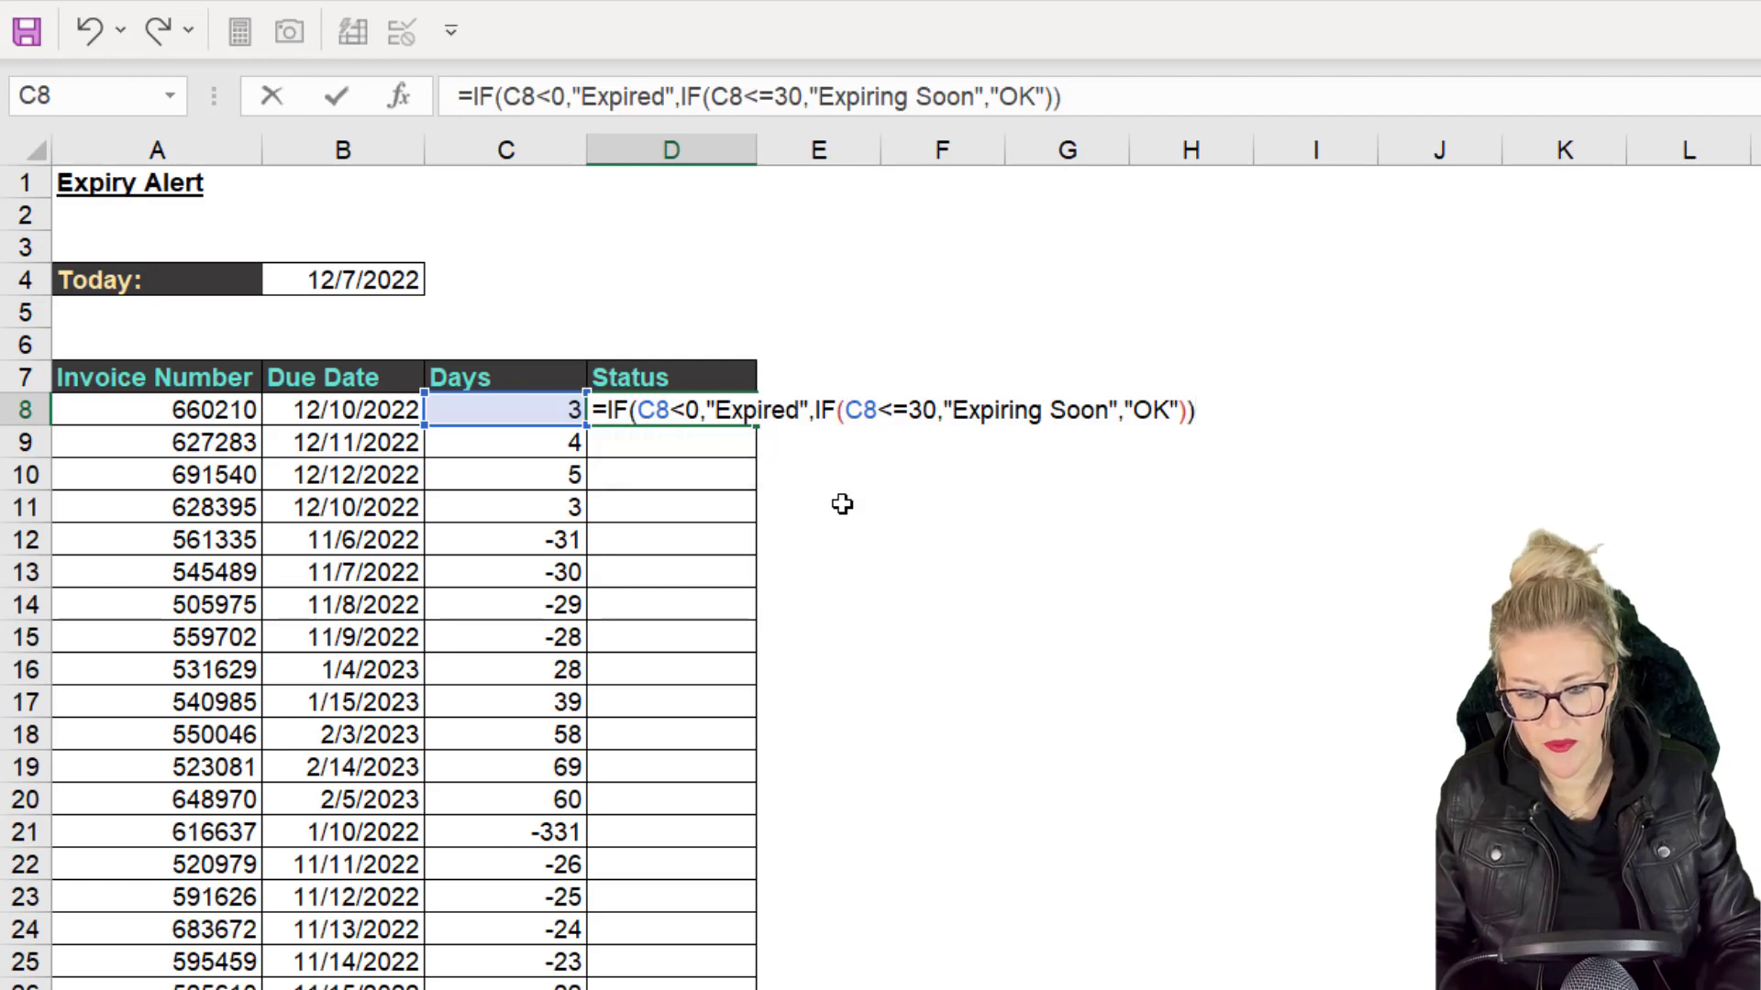
key("Return")
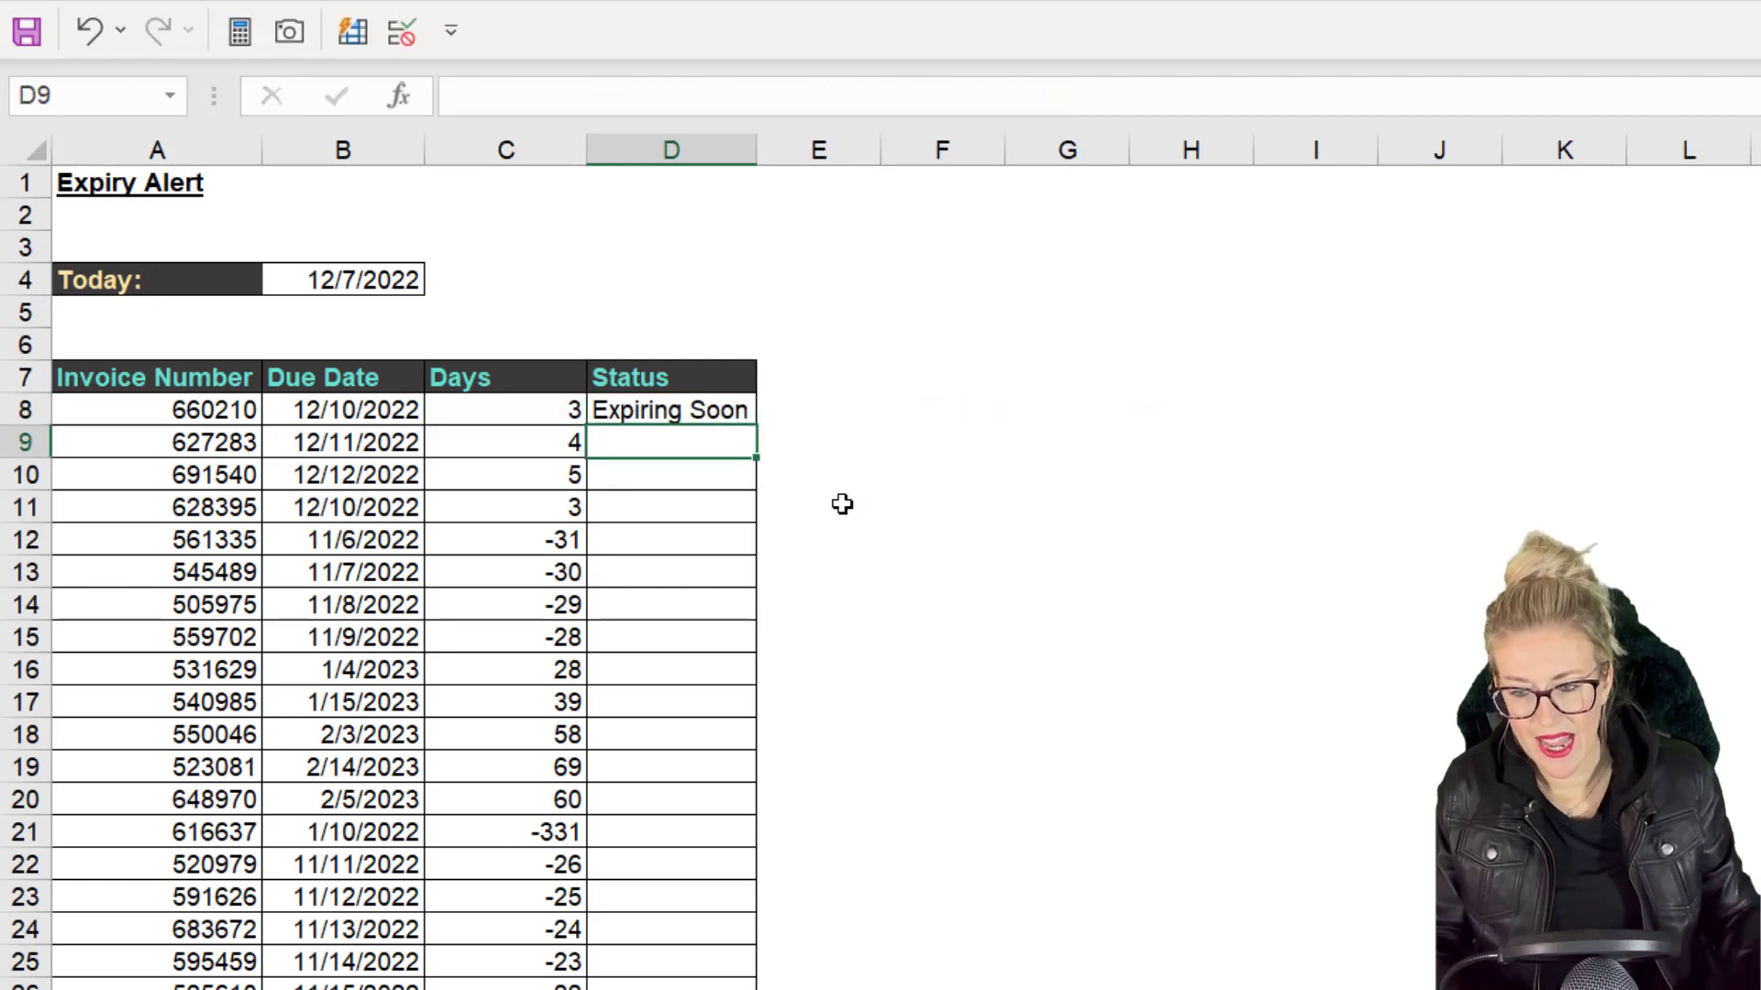
left_click(720, 410)
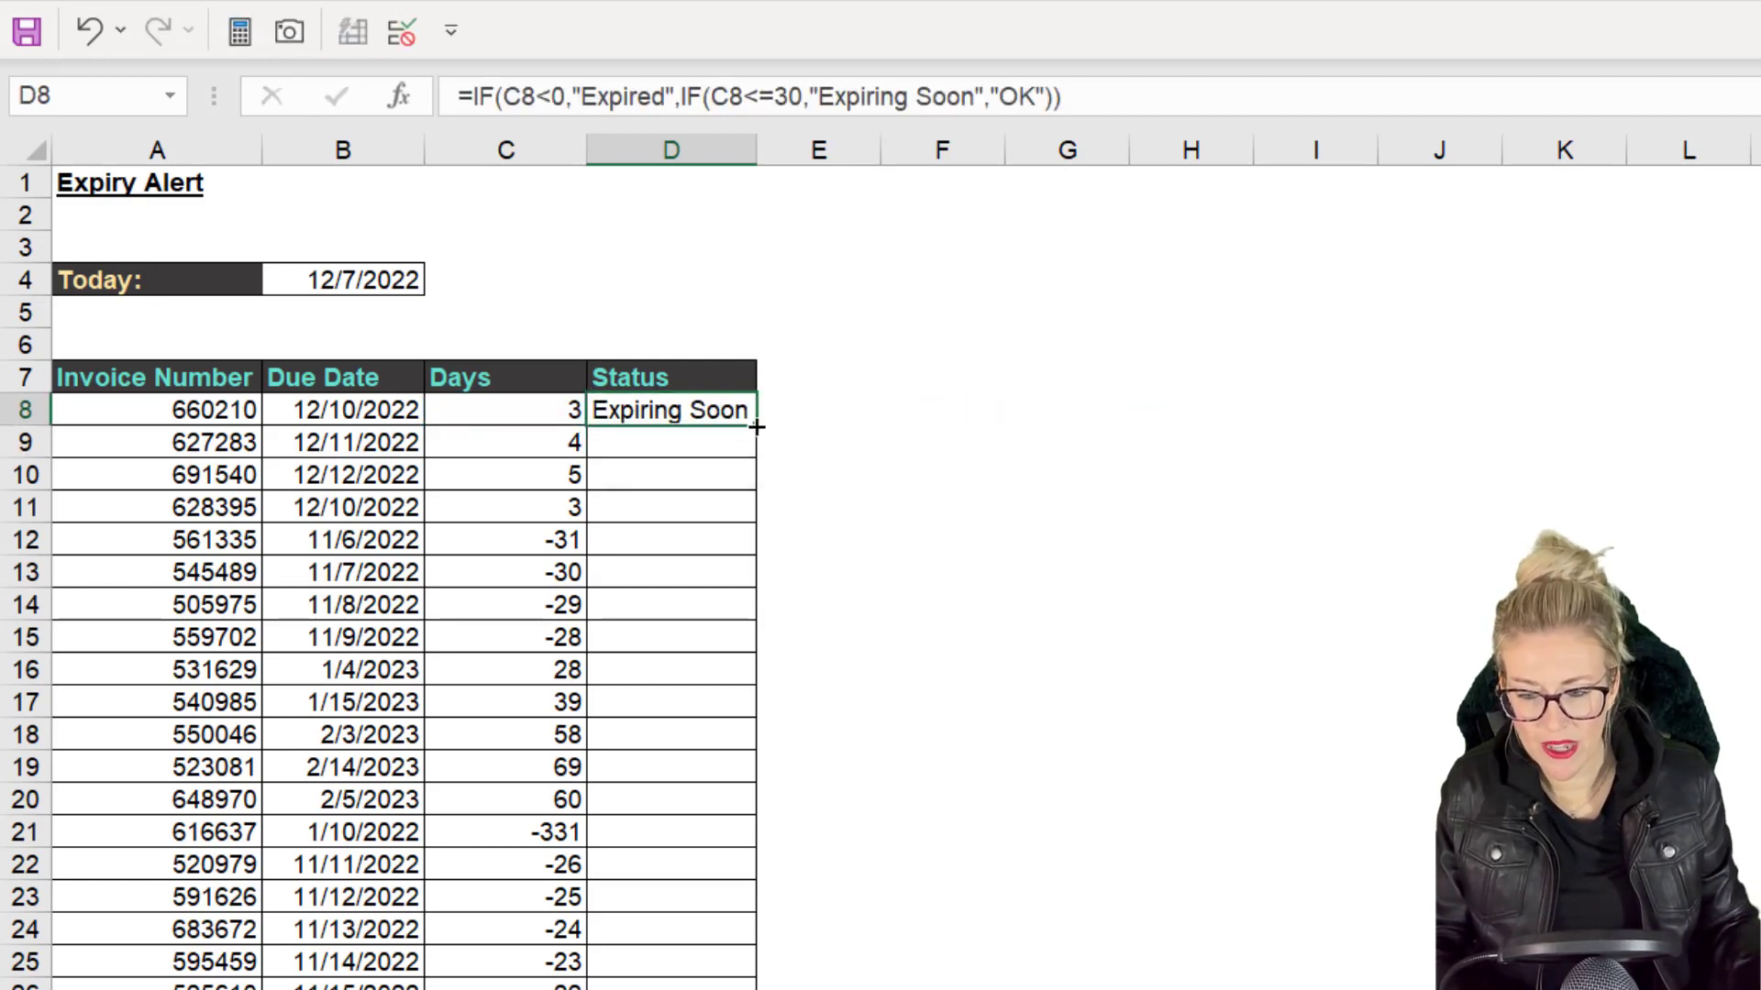
double_click(757, 425)
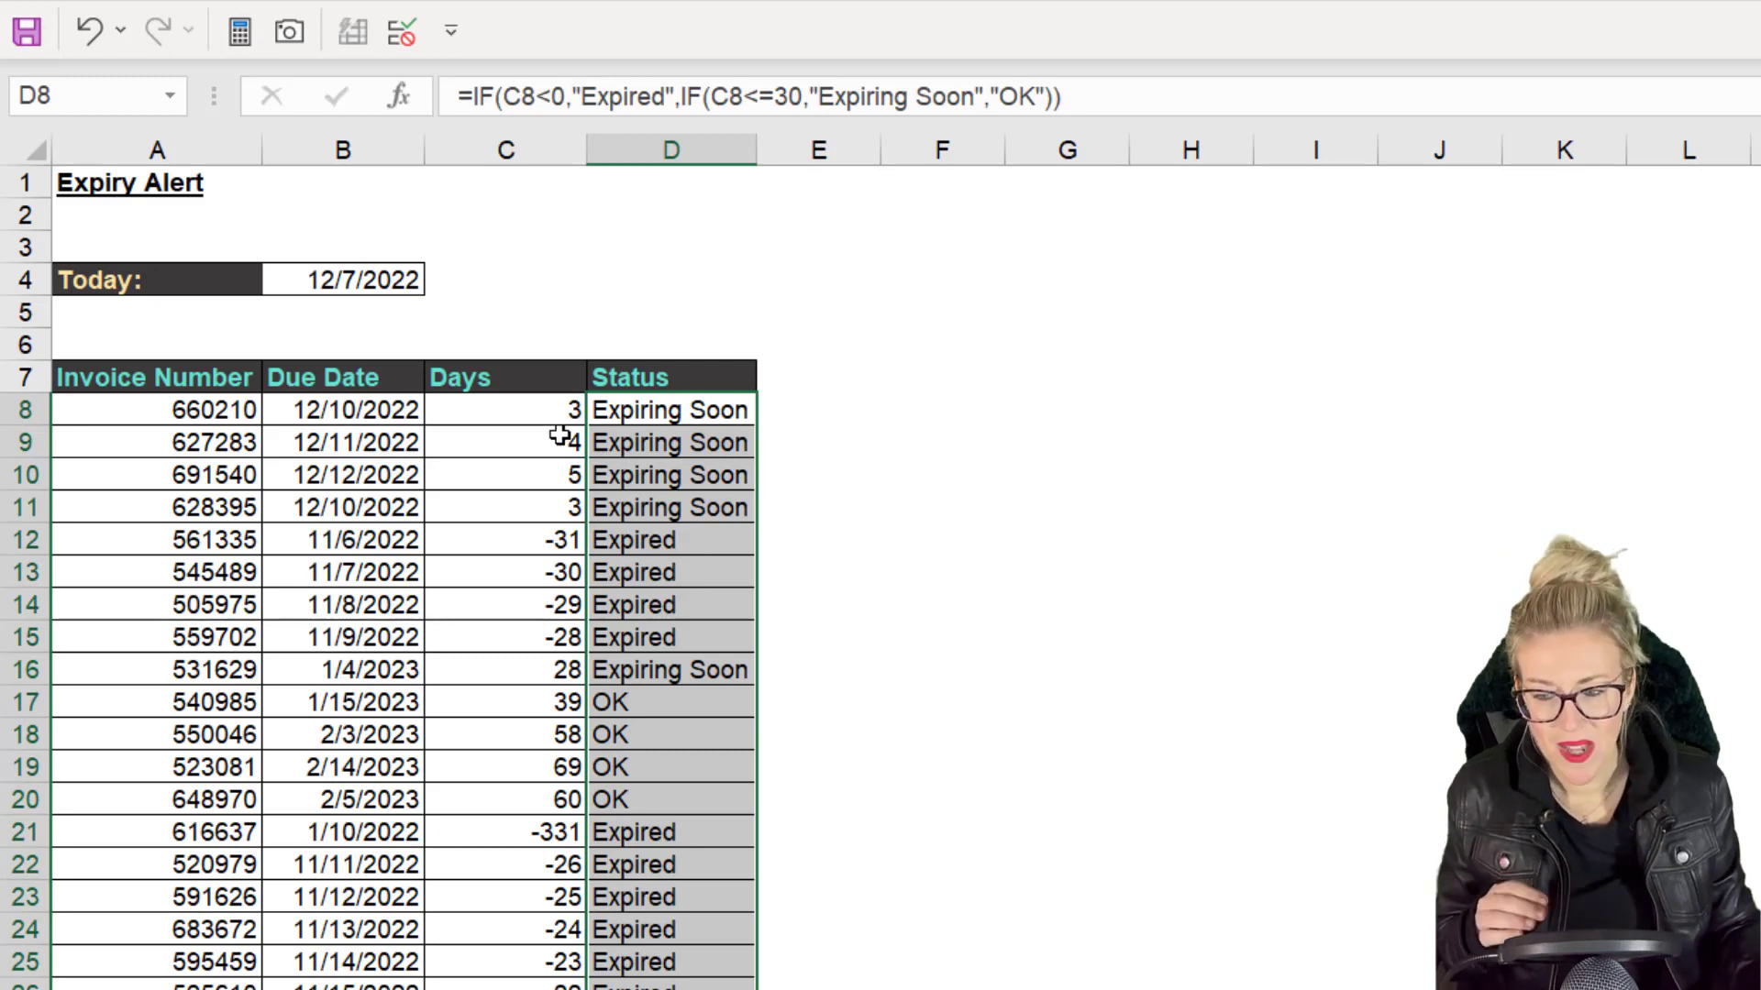
- Check the Days values in C8:C11, C12:C15 and C17:C20 against their Status labels
left_click(503, 416)
left_click_drag(503, 417, 504, 520)
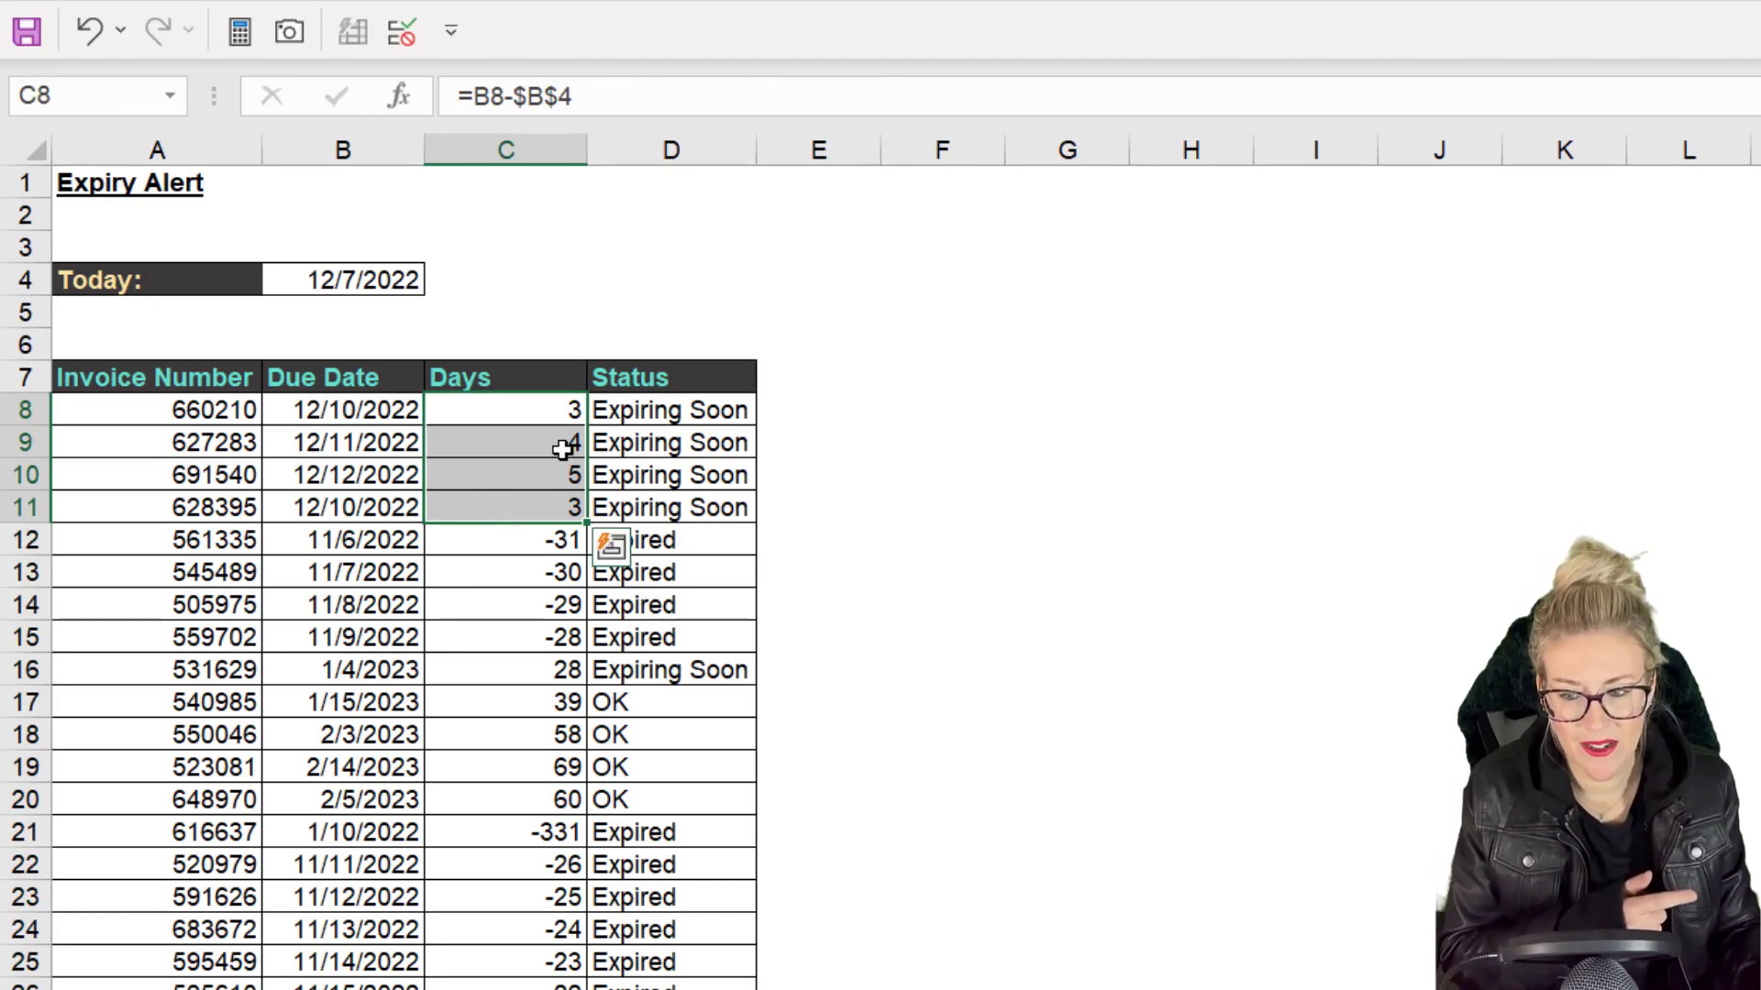
left_click(647, 545)
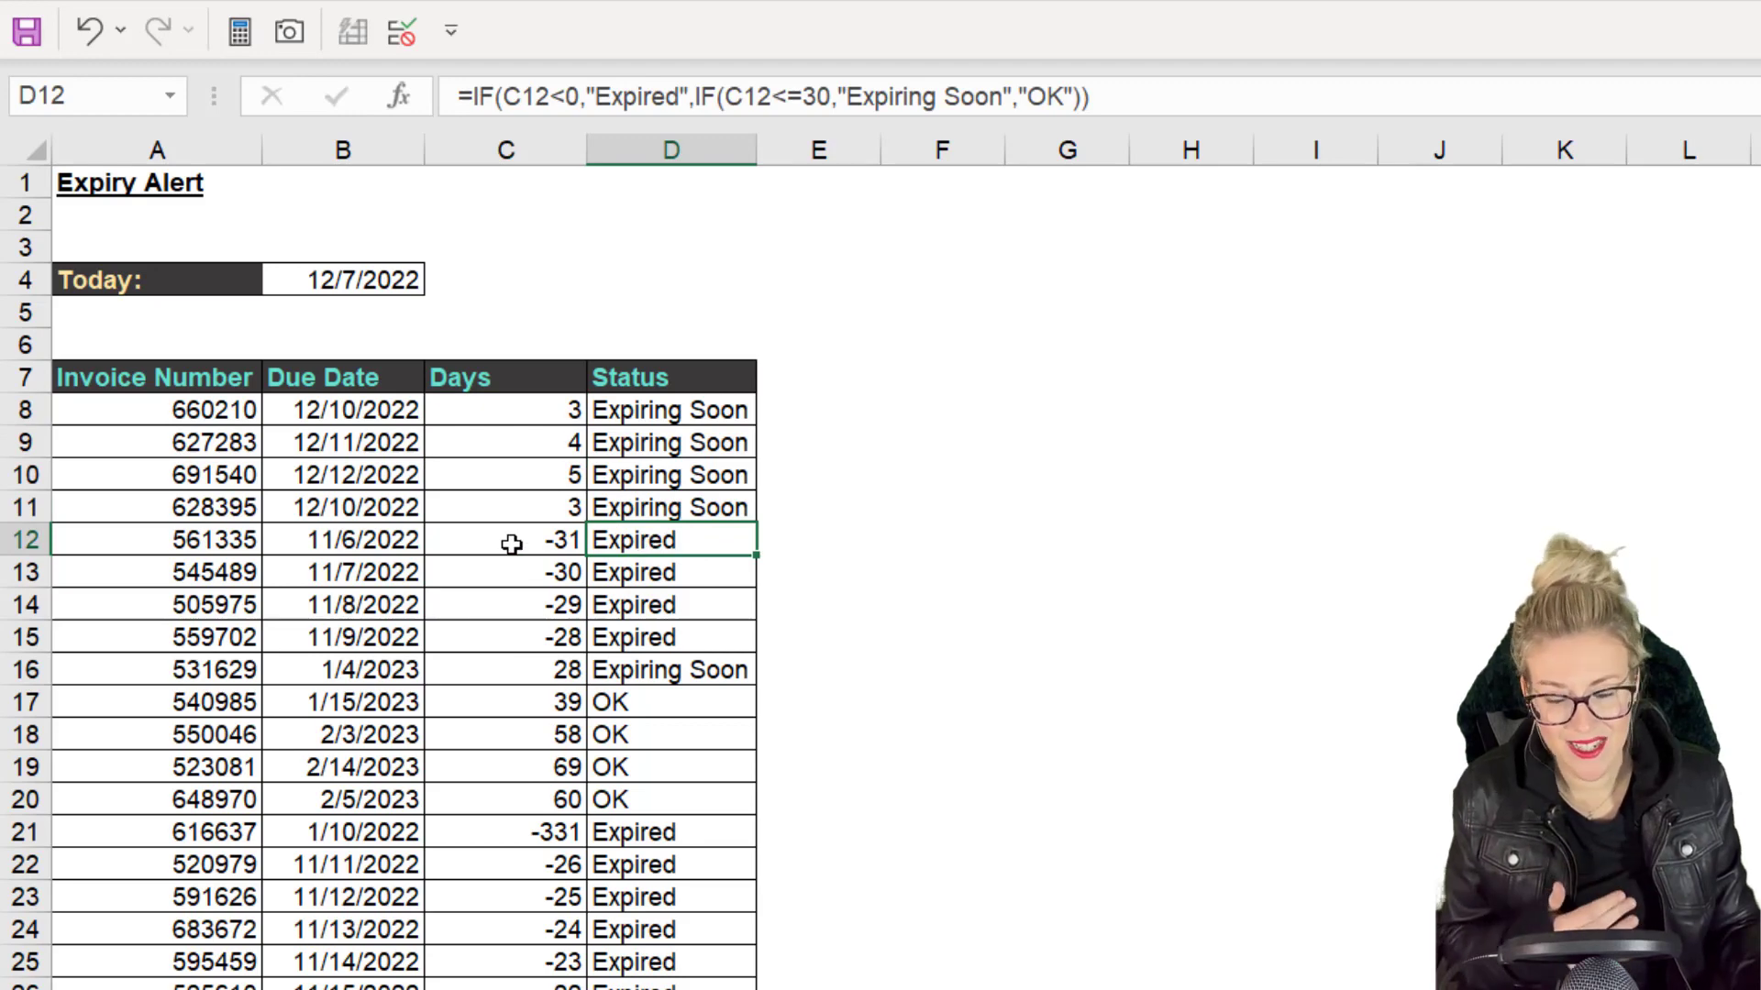
left_click_drag(511, 544, 550, 633)
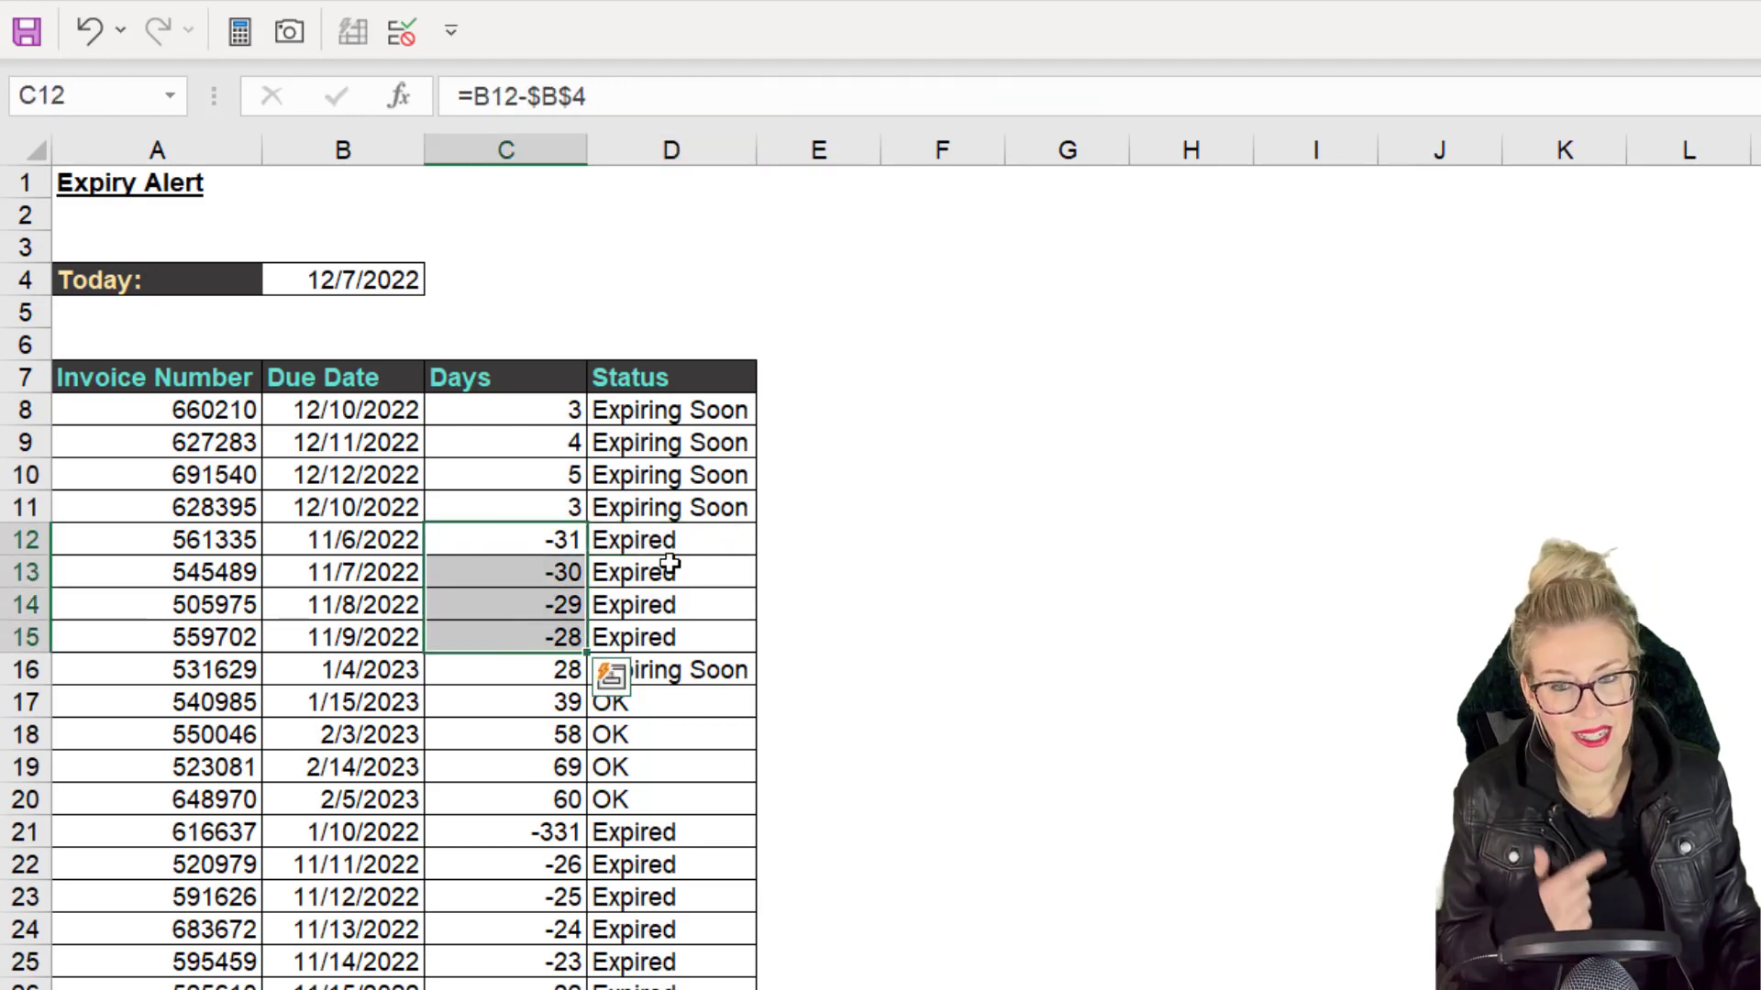
left_click(517, 710)
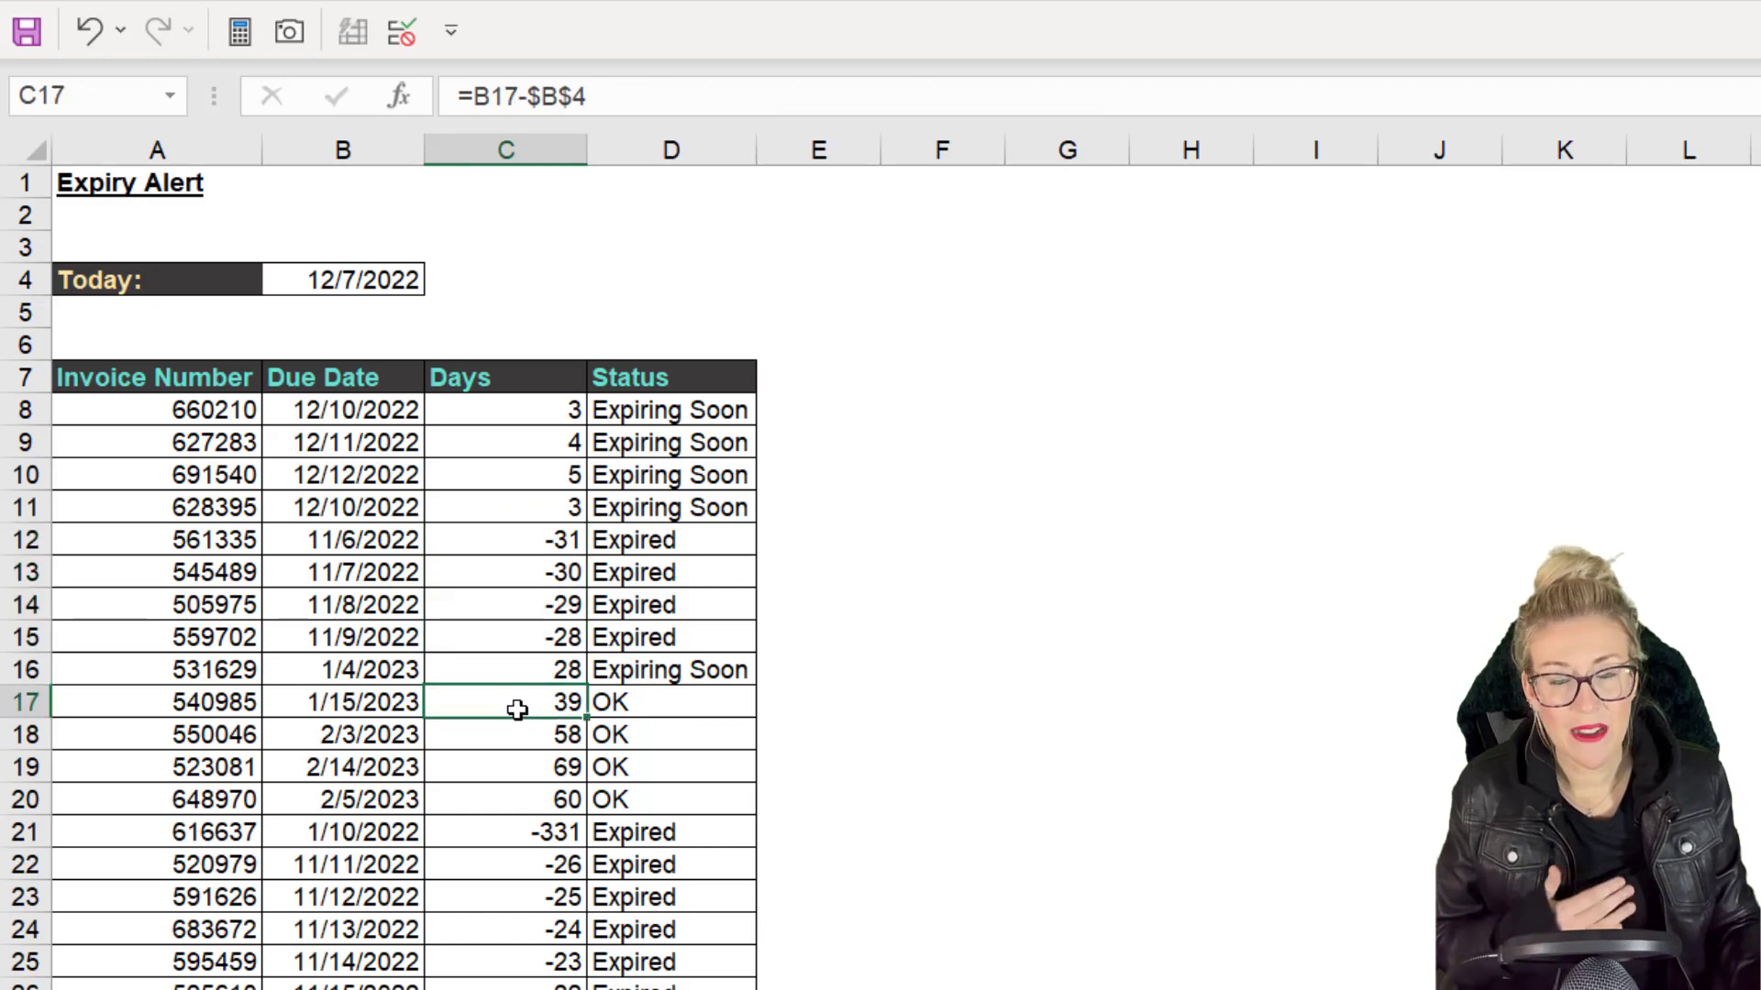
left_click_drag(516, 711, 512, 797)
left_click(697, 408)
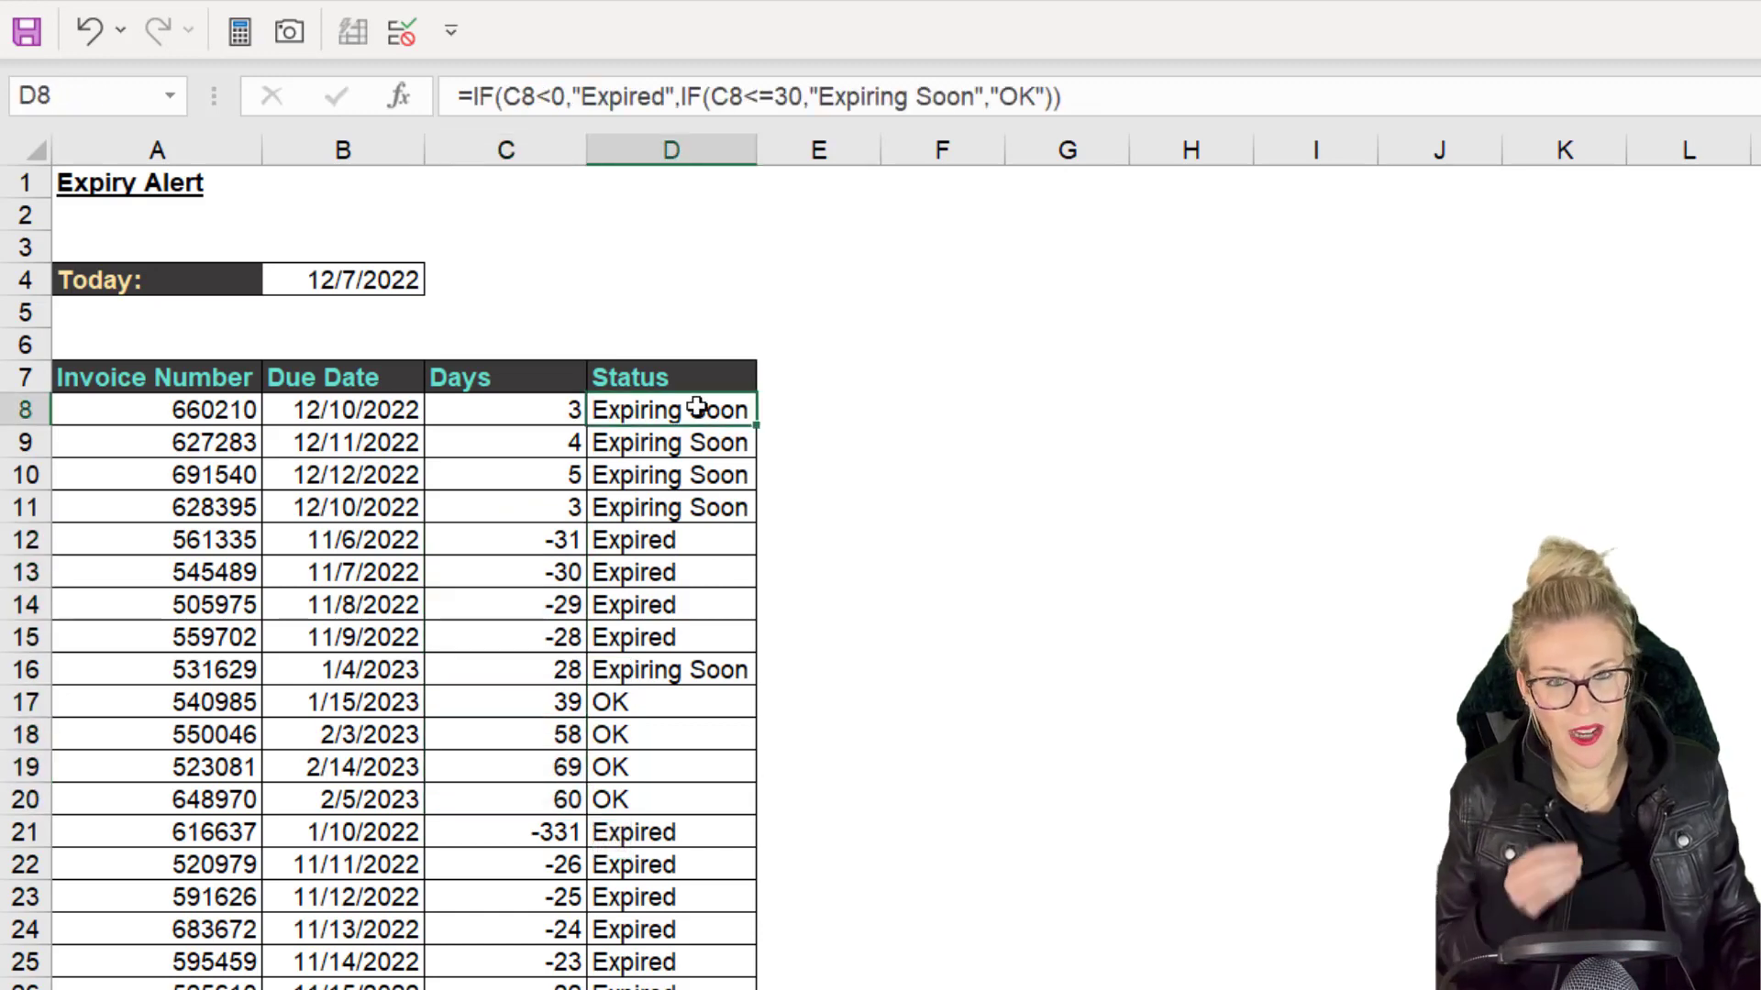